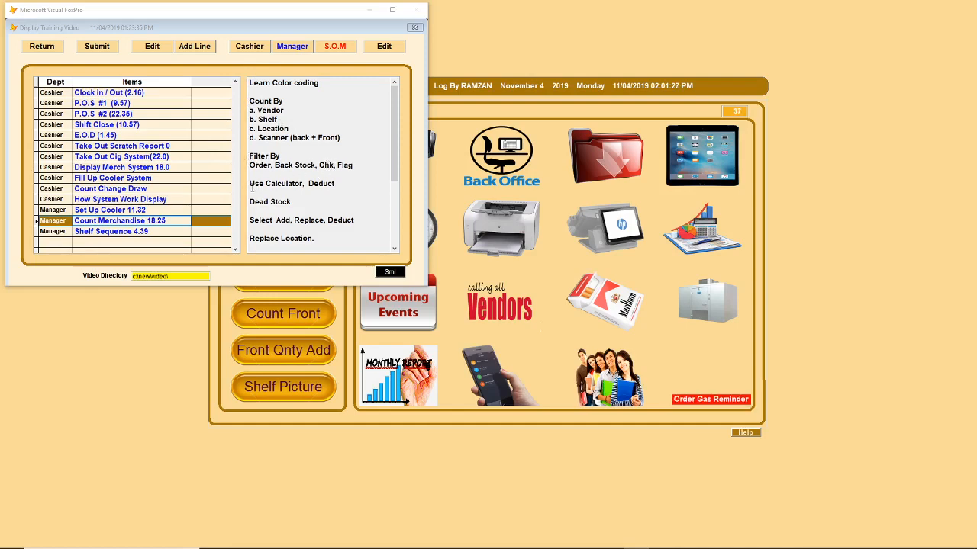
- Review the Count Merchandise training notes, highlighting the calculator, dead stock, Add/Replace/Deduct, Replace Location and color coding lines
{"action": "left_click_drag", "start_coordinate": [252, 184], "coordinate": [344, 190]}
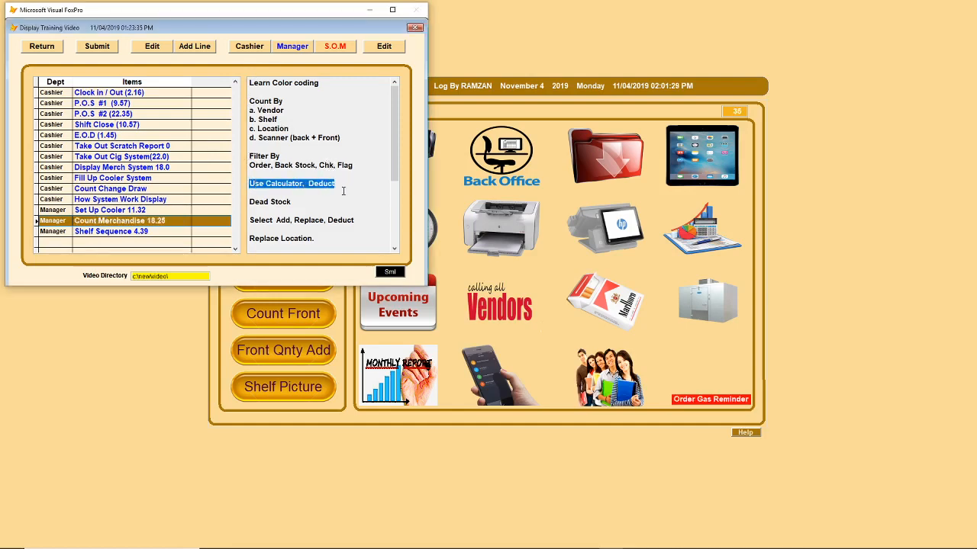
{"action": "left_click_drag", "start_coordinate": [249, 202], "coordinate": [294, 201]}
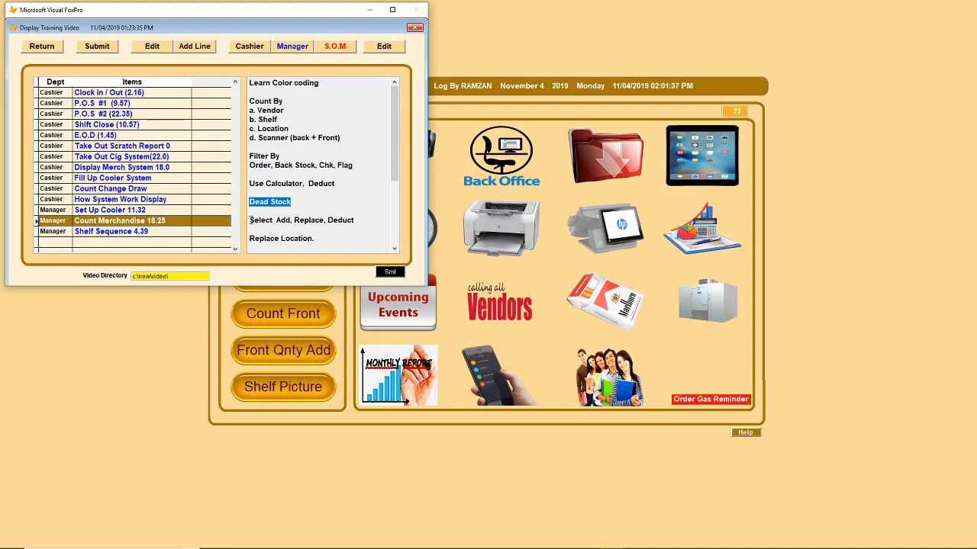
{"action": "left_click_drag", "start_coordinate": [250, 220], "coordinate": [355, 224]}
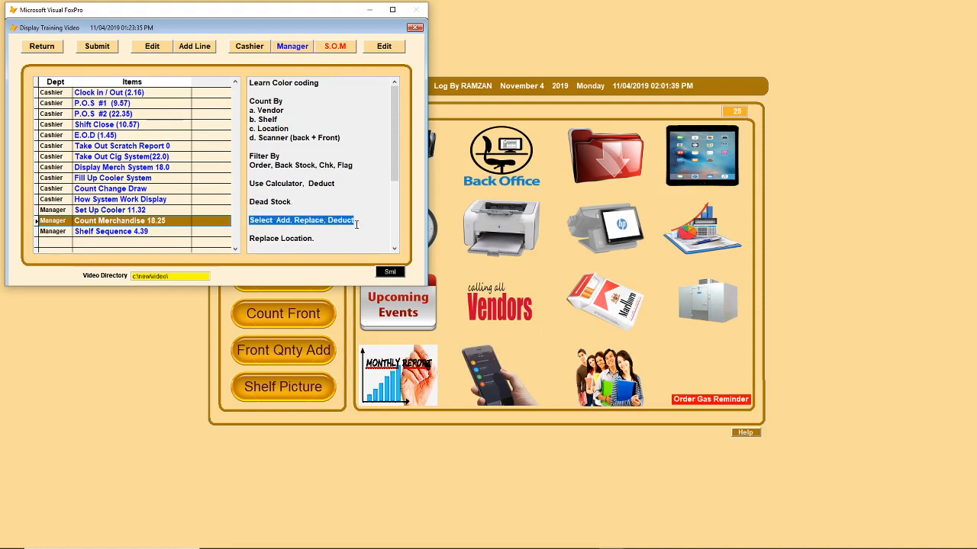
{"action": "scroll", "coordinate": [381, 183], "scroll_direction": "down", "scroll_amount": 2}
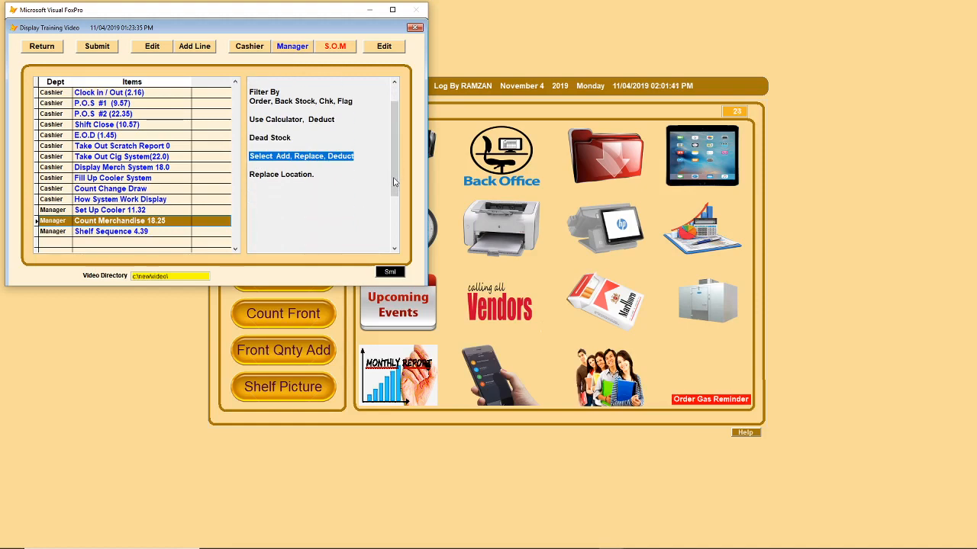
{"action": "left_click_drag", "start_coordinate": [314, 183], "coordinate": [249, 185]}
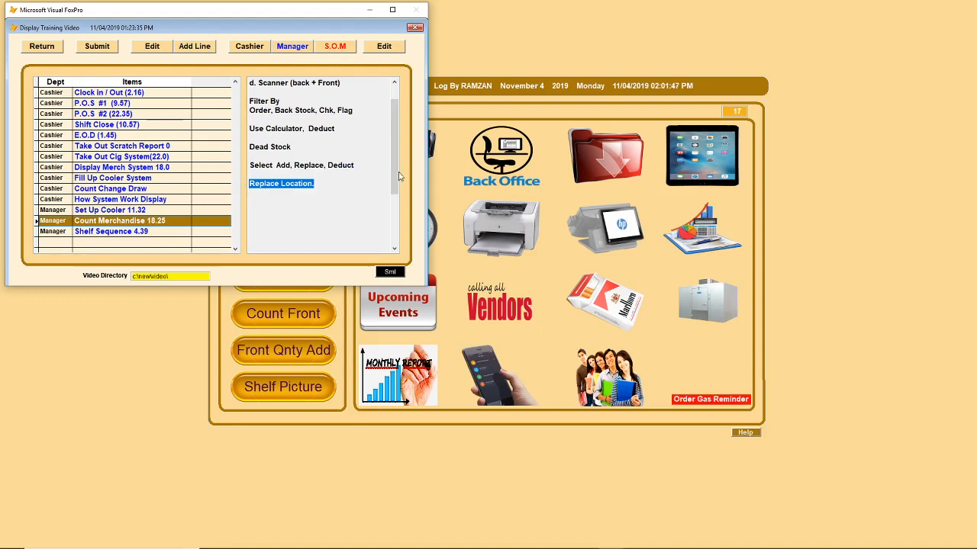
{"action": "scroll", "coordinate": [400, 177], "scroll_direction": "up", "scroll_amount": 2}
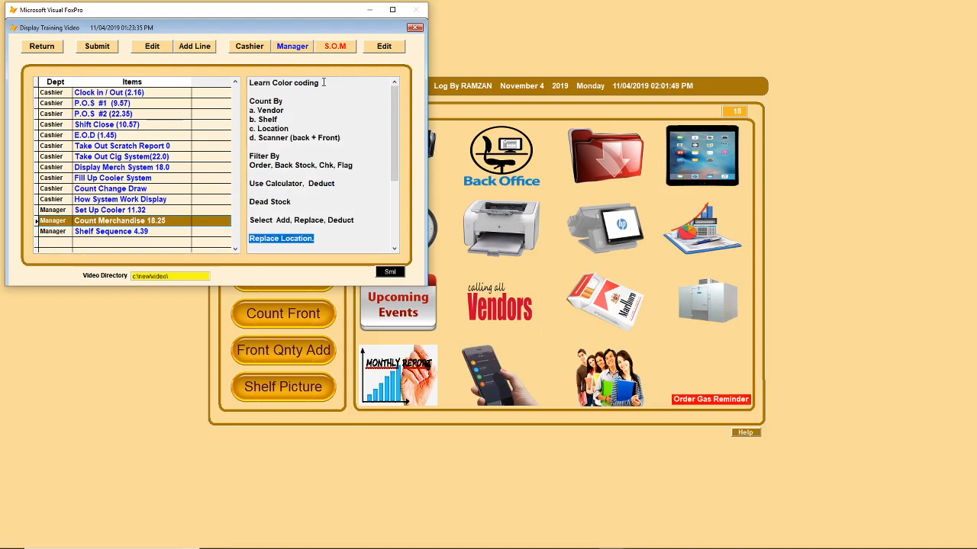
{"action": "left_click_drag", "start_coordinate": [319, 83], "coordinate": [248, 83]}
- Open All Inventory Count from the Tablet menu and clear the training notes window out of the way
{"action": "left_click_drag", "start_coordinate": [314, 12], "coordinate": [0, 67]}
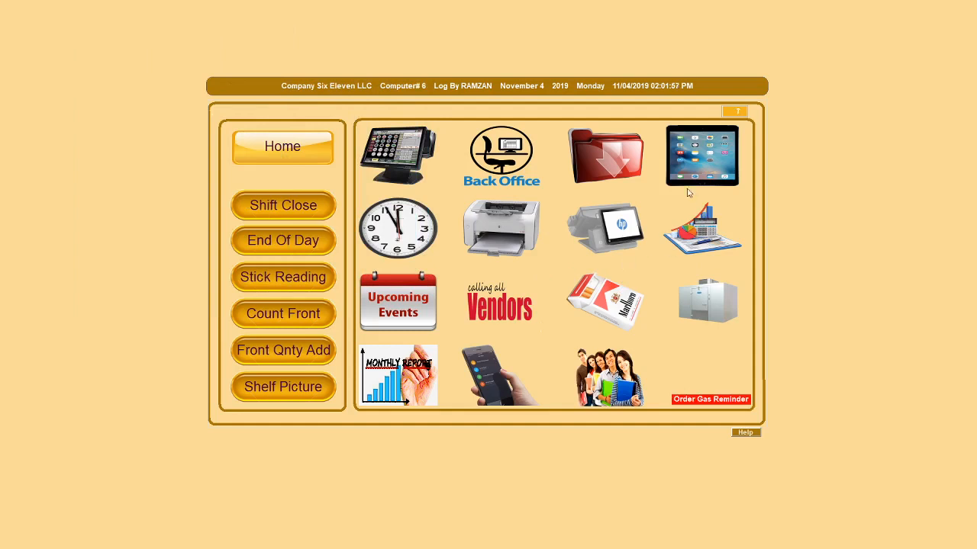
{"action": "left_click", "coordinate": [707, 156]}
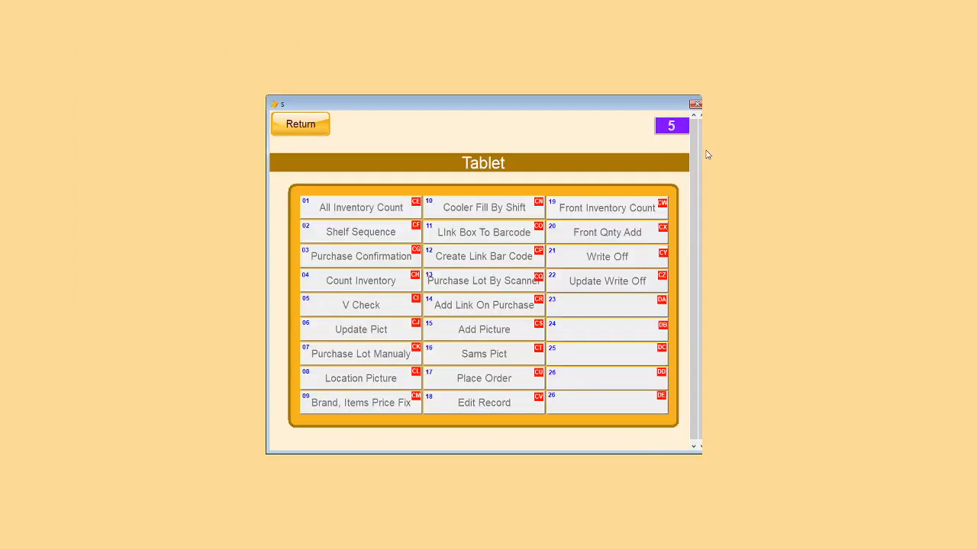
{"action": "left_click", "coordinate": [354, 208]}
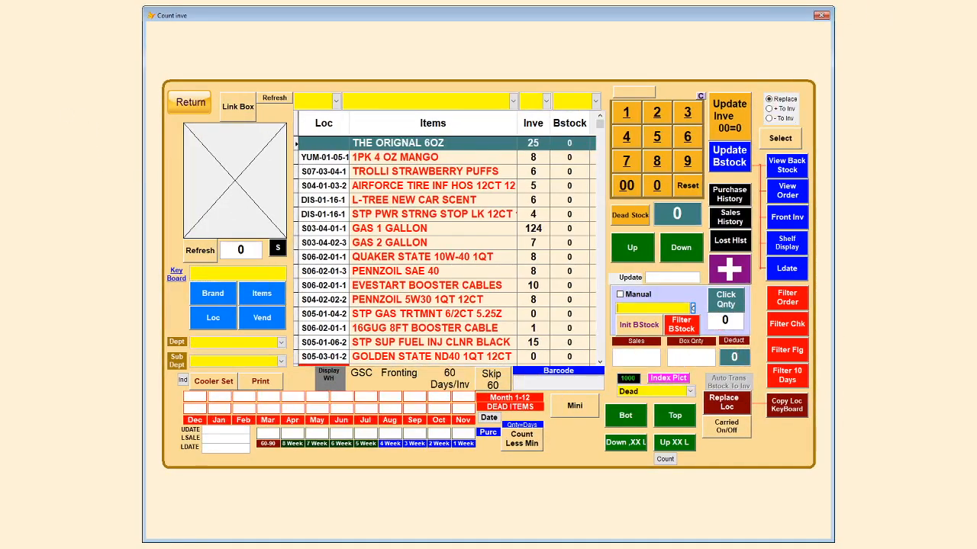
{"action": "left_click_drag", "start_coordinate": [423, 20], "coordinate": [296, 10]}
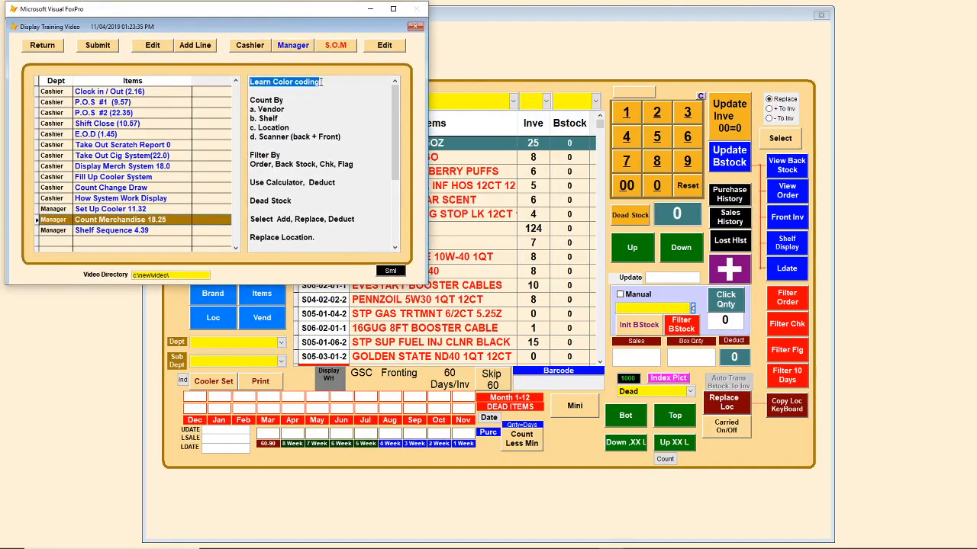
{"action": "left_click_drag", "start_coordinate": [320, 13], "coordinate": [0, 22]}
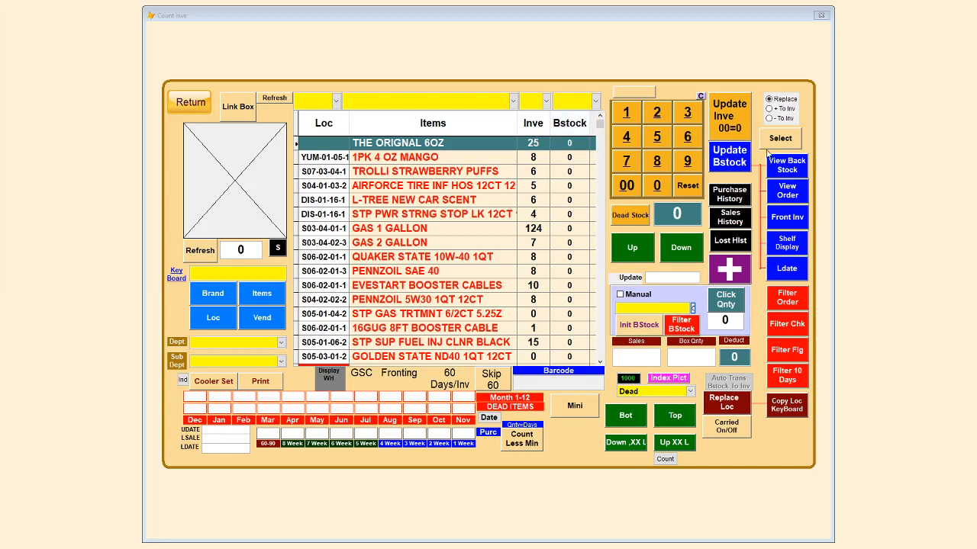
- Show the order, front inventory, shelf display, last date and back stock views of the item list in turn
{"action": "left_click", "coordinate": [787, 193]}
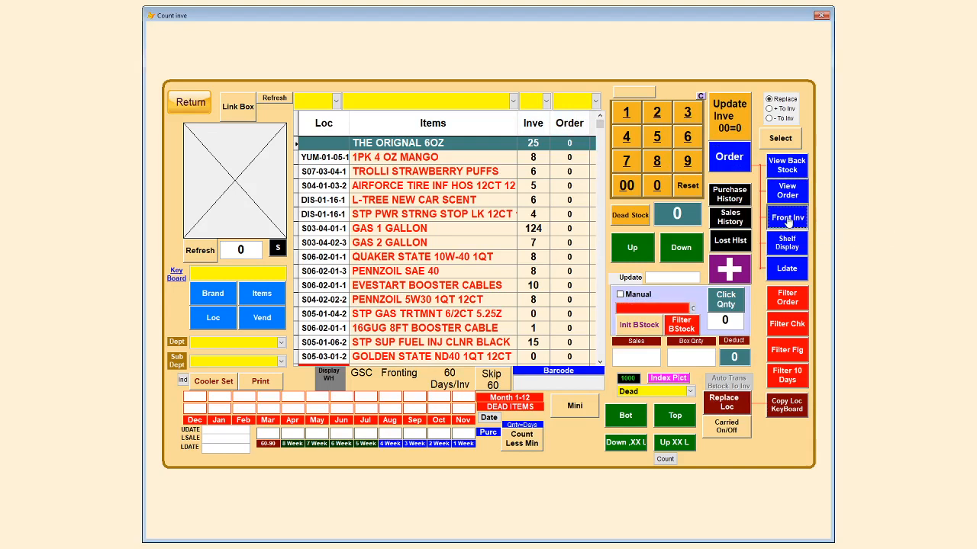
{"action": "left_click", "coordinate": [787, 219]}
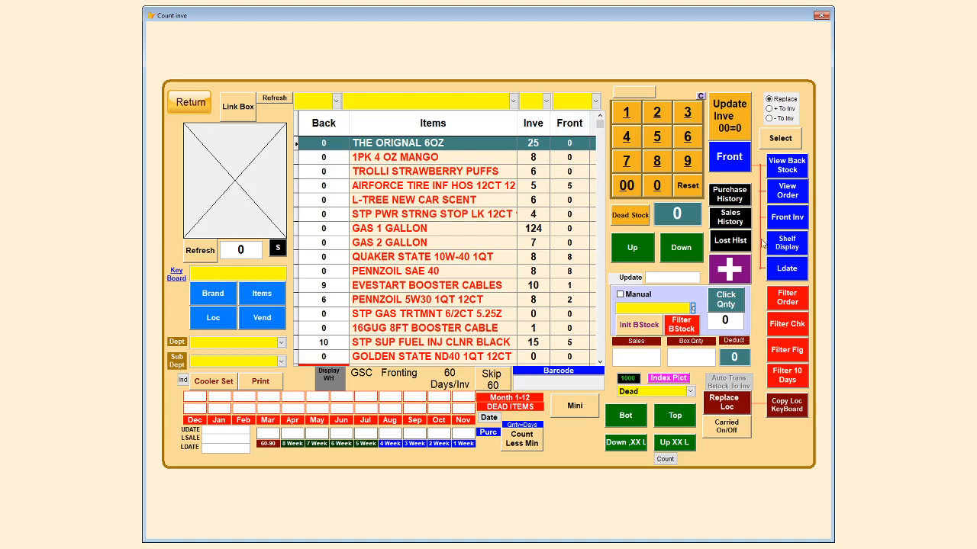
{"action": "left_click", "coordinate": [787, 246]}
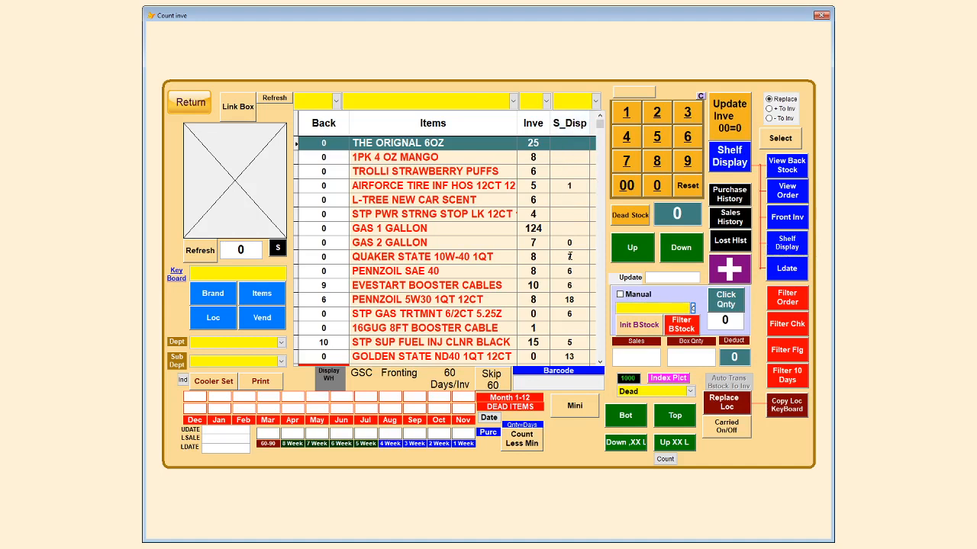
{"action": "left_click", "coordinate": [787, 269]}
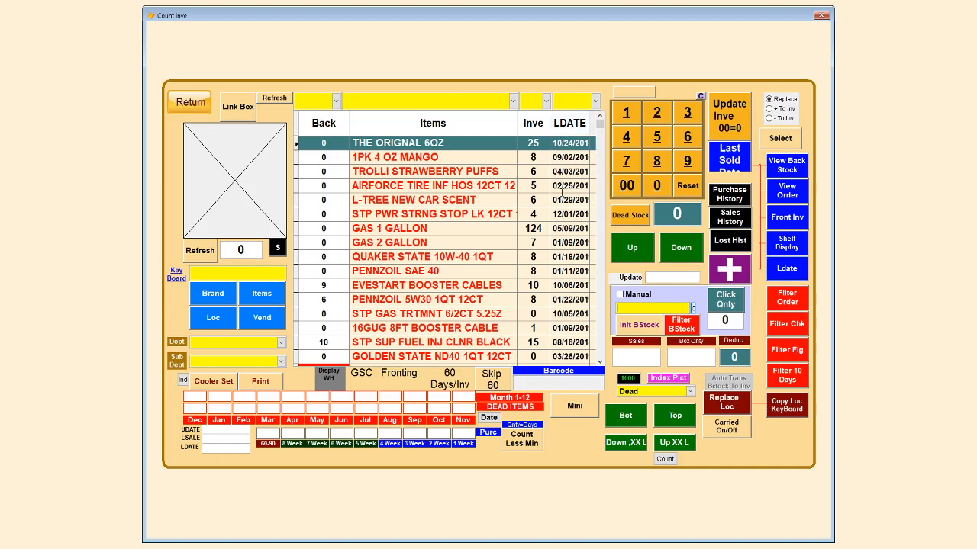
{"action": "left_click", "coordinate": [783, 168]}
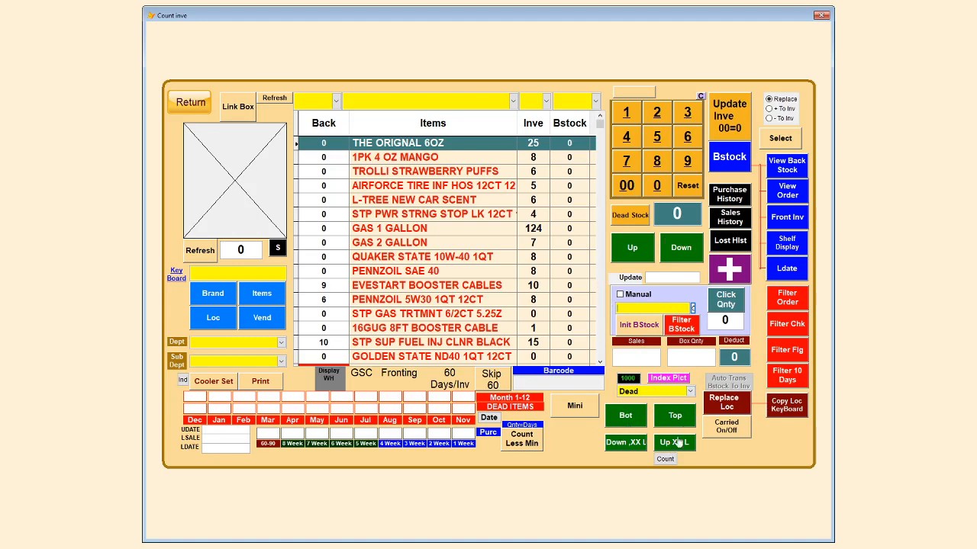
- Move the item selection down several records one at a time and back up again
{"action": "left_click", "coordinate": [680, 248]}
{"action": "left_click", "coordinate": [679, 248]}
{"action": "left_click", "coordinate": [679, 248]}
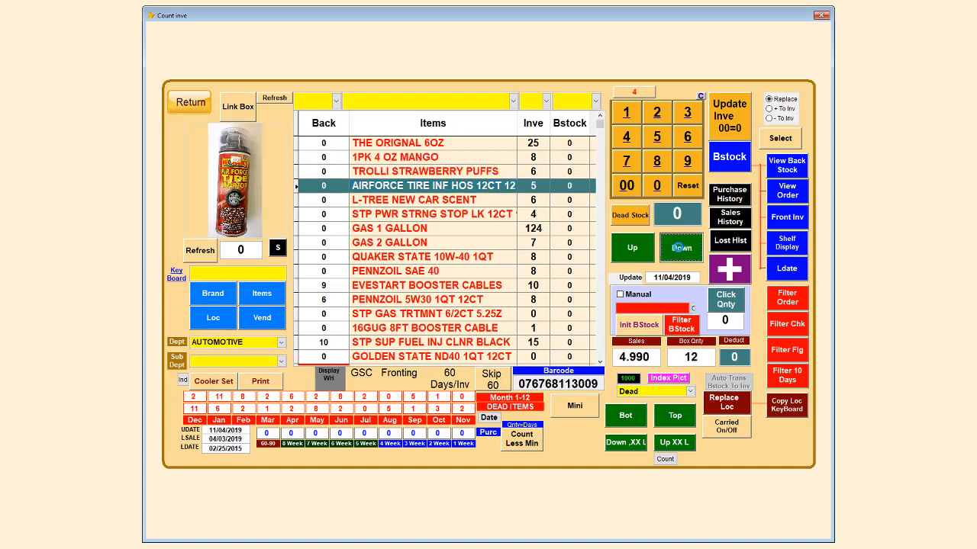
{"action": "left_click", "coordinate": [679, 248]}
{"action": "left_click", "coordinate": [633, 250]}
{"action": "left_click", "coordinate": [634, 249]}
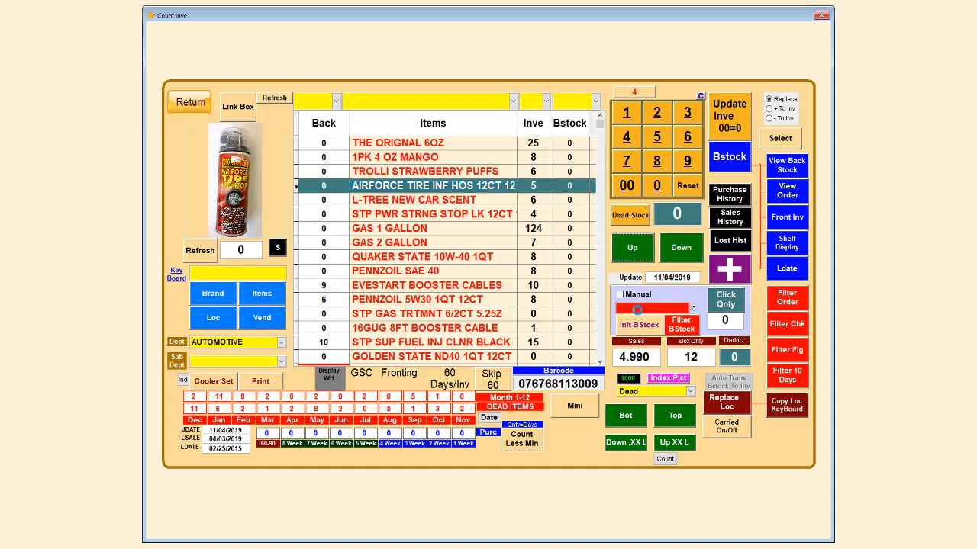
- Jump to the first record of the item list, to the last record, and back to the first
{"action": "left_click", "coordinate": [675, 418]}
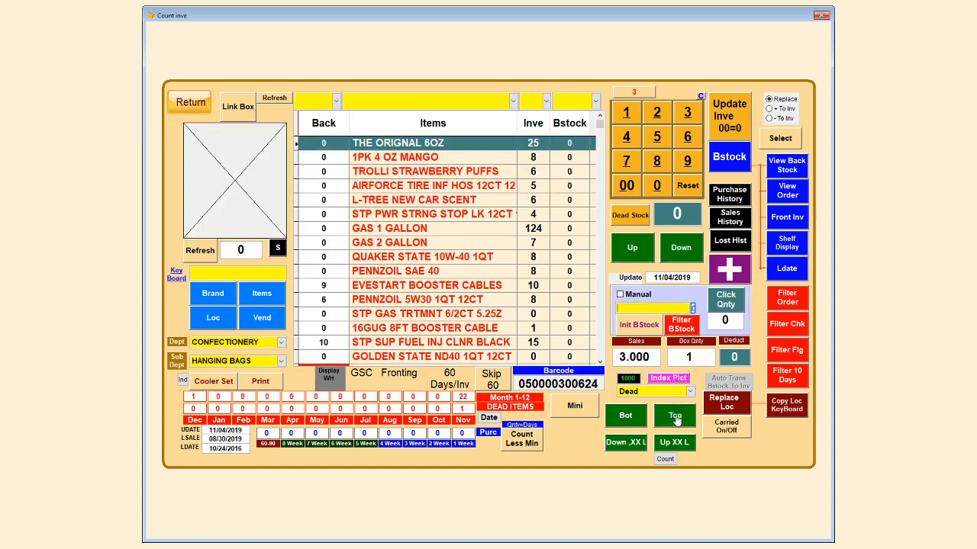
{"action": "left_click", "coordinate": [626, 418]}
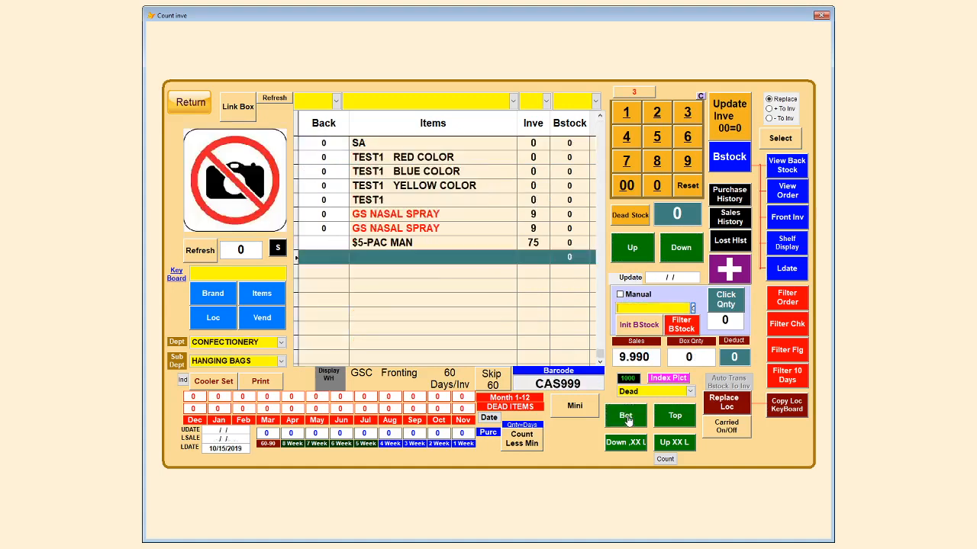
{"action": "left_click", "coordinate": [675, 418]}
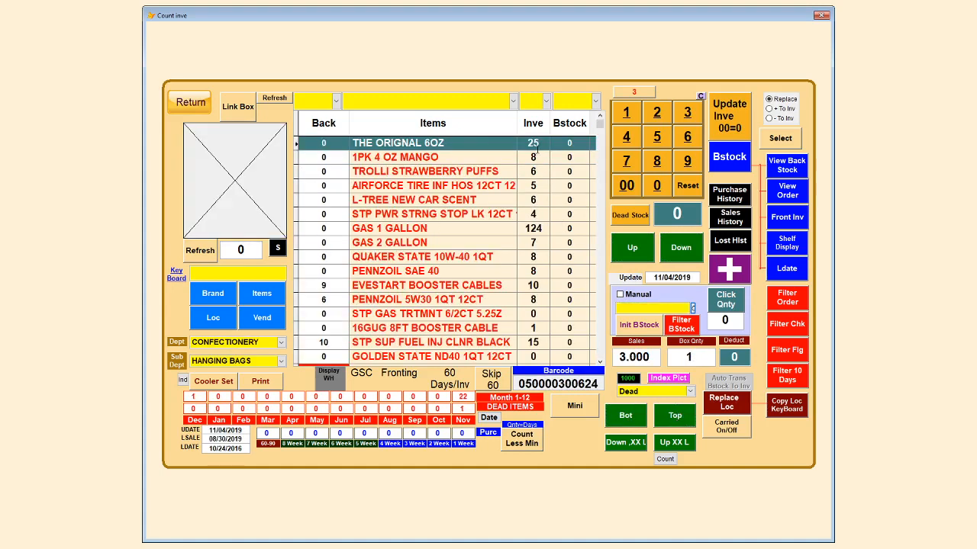
- Skip up 5 records and down 5 records from the first item in the list
{"action": "left_click", "coordinate": [656, 137]}
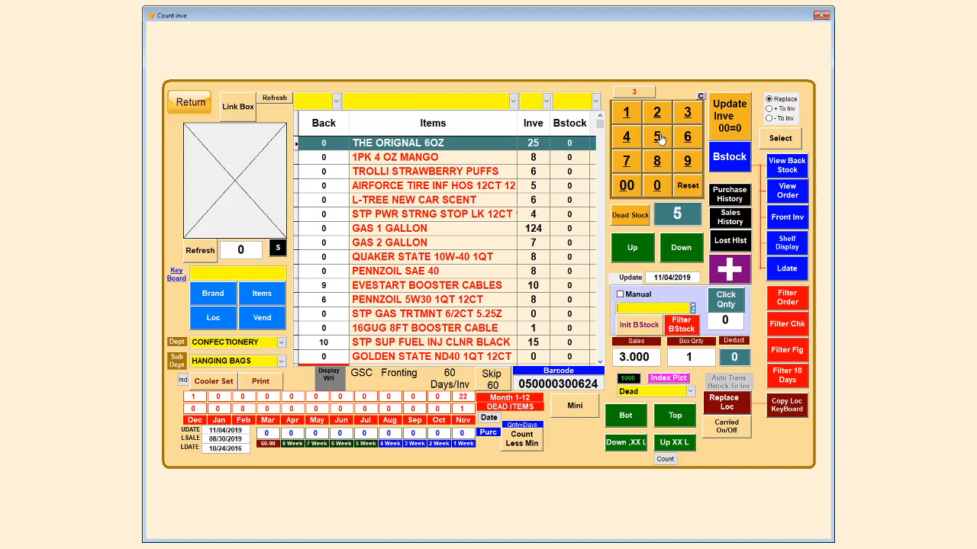
{"action": "left_click", "coordinate": [675, 443]}
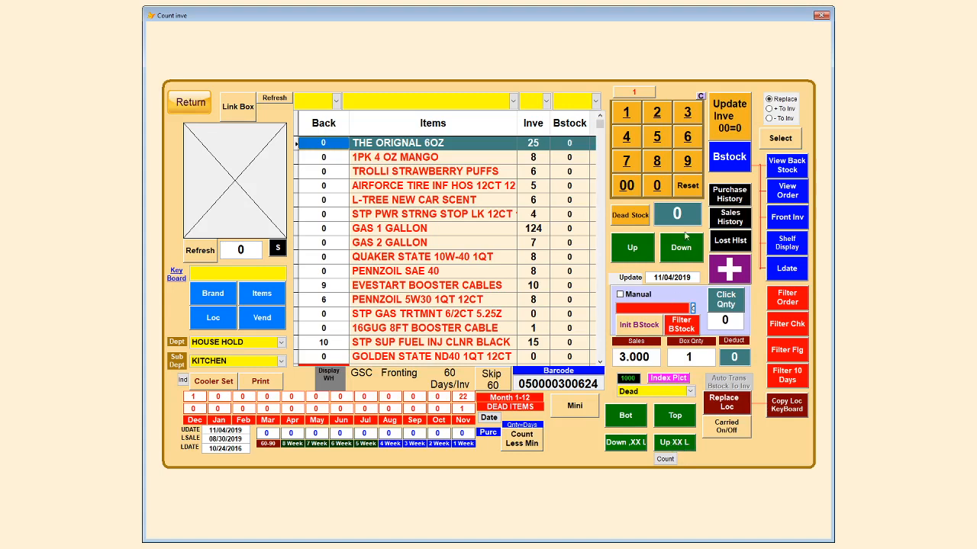
{"action": "left_click", "coordinate": [660, 138]}
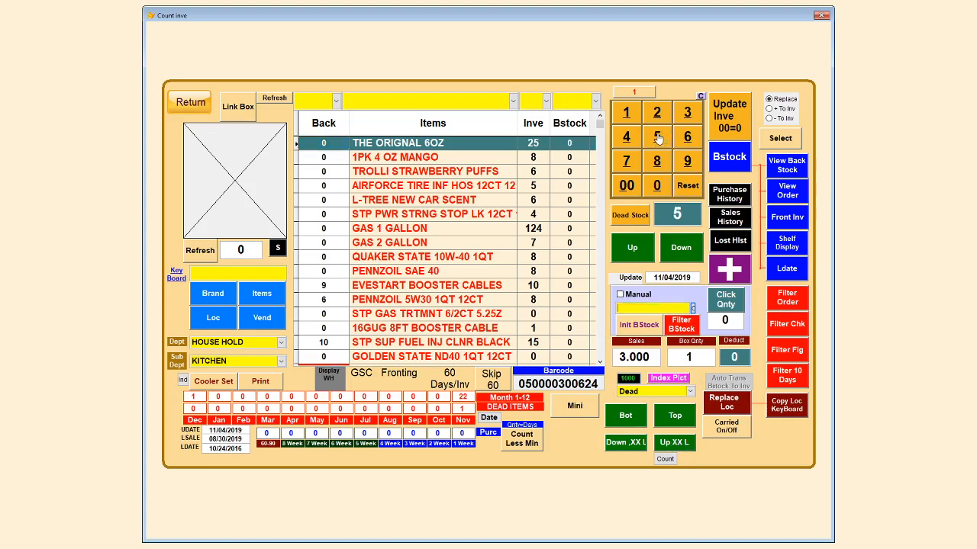
{"action": "left_click", "coordinate": [626, 444]}
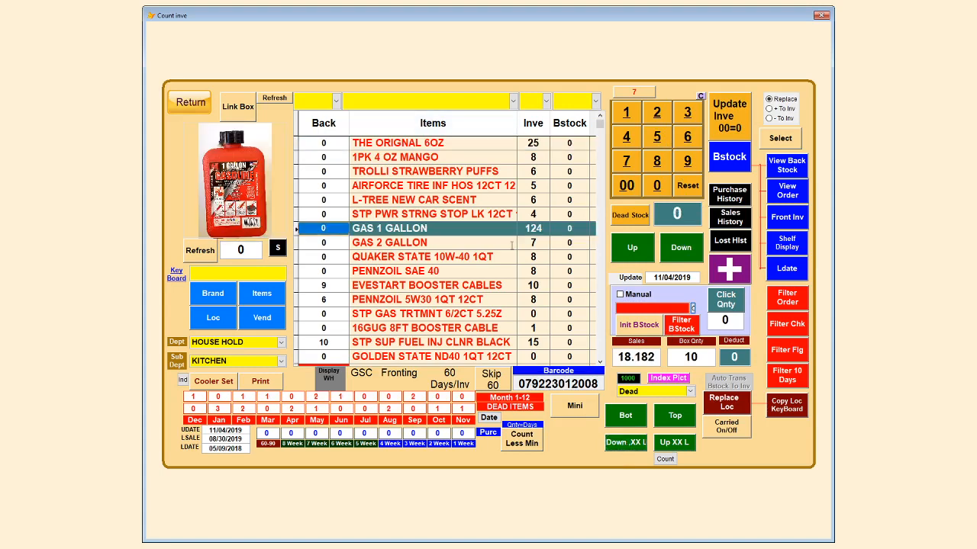
- Skip down 100 records in the item list and return to the first record
{"action": "left_click", "coordinate": [625, 113]}
{"action": "left_click", "coordinate": [656, 185]}
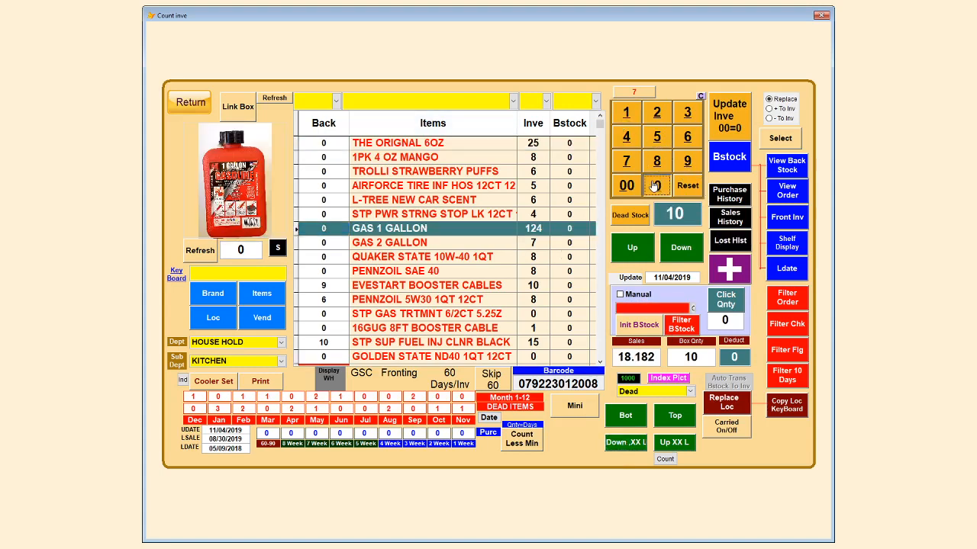
{"action": "left_click", "coordinate": [656, 185]}
{"action": "left_click", "coordinate": [625, 444]}
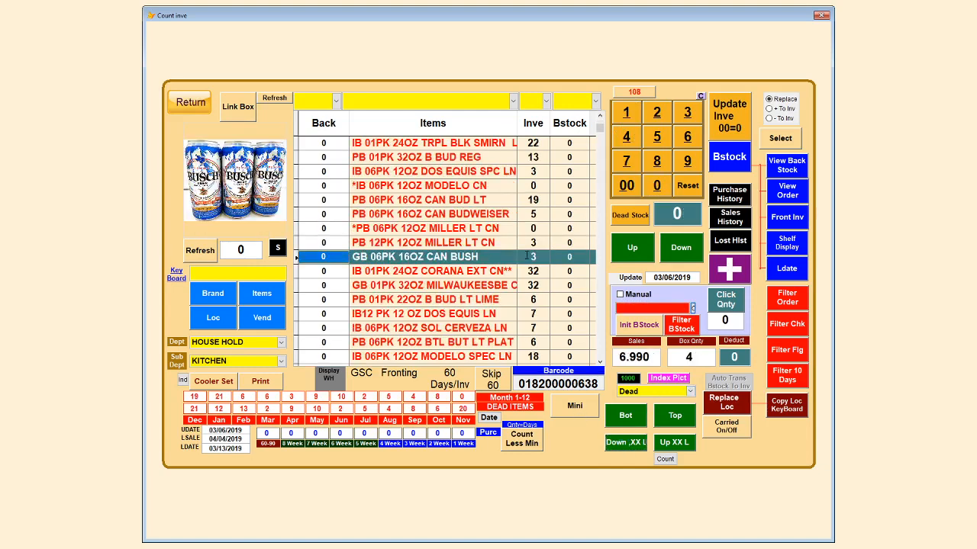
{"action": "left_click", "coordinate": [685, 419]}
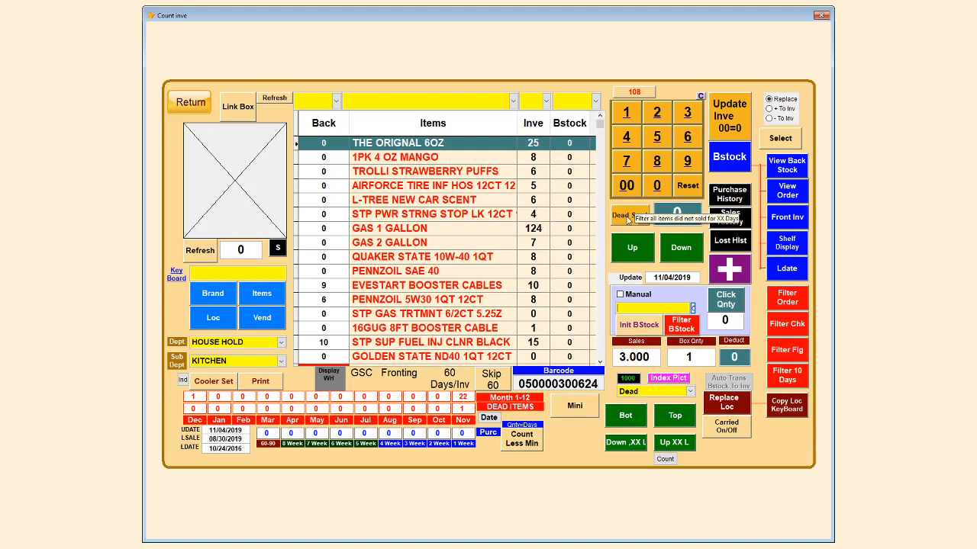
- Filter the list to dead stock not sold for 365 days, narrowing the Items column and widening the Ldate column
{"action": "left_click", "coordinate": [687, 114]}
{"action": "left_click", "coordinate": [686, 136]}
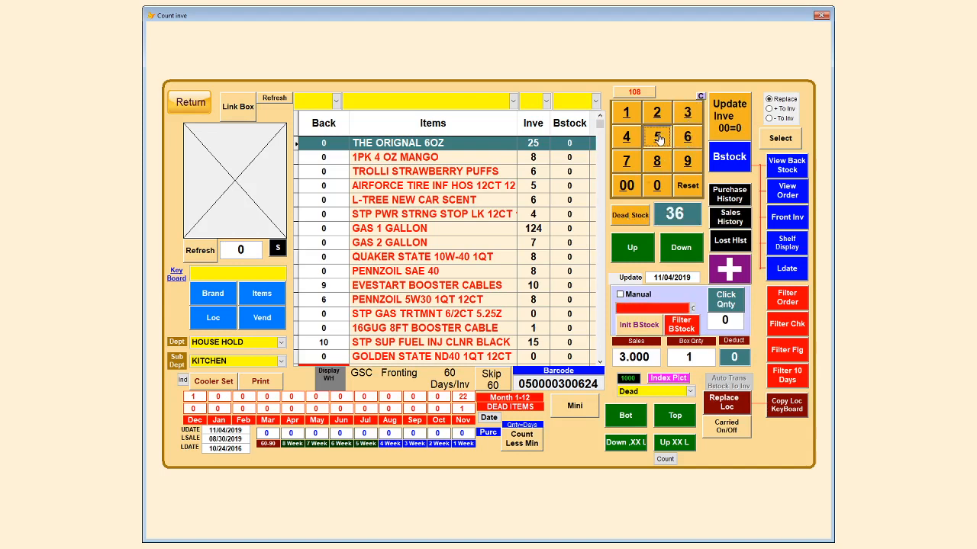
{"action": "left_click", "coordinate": [656, 136]}
{"action": "left_click", "coordinate": [626, 216]}
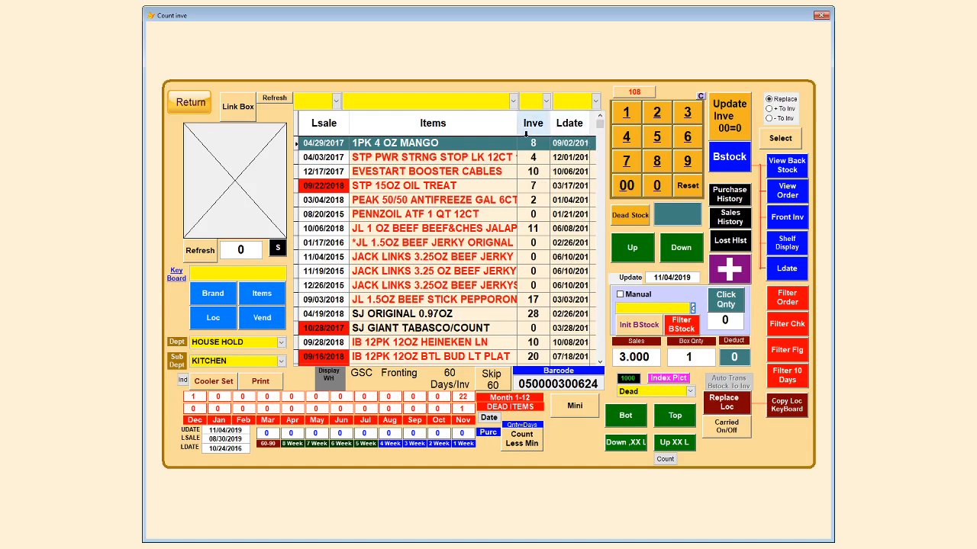
{"action": "left_click_drag", "start_coordinate": [518, 133], "coordinate": [508, 132]}
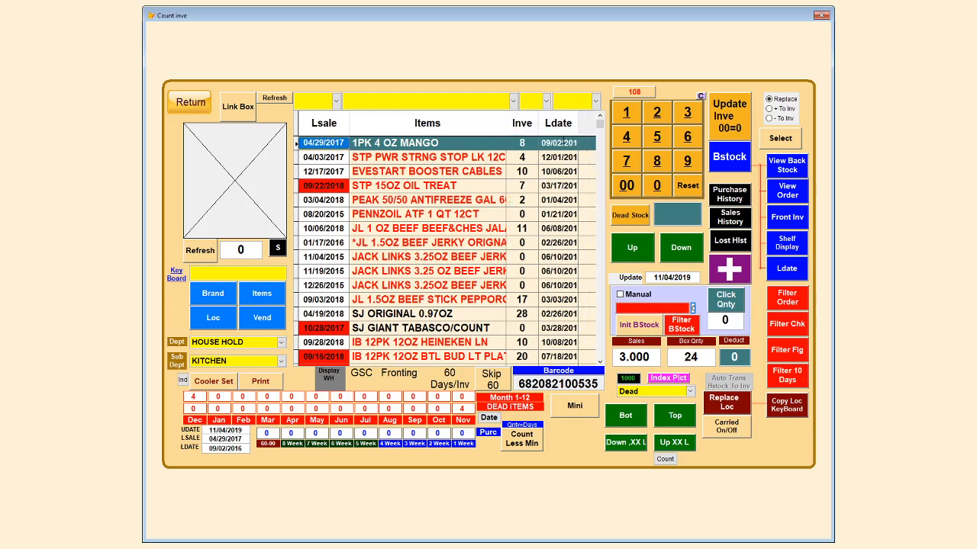
{"action": "left_click_drag", "start_coordinate": [574, 136], "coordinate": [589, 135]}
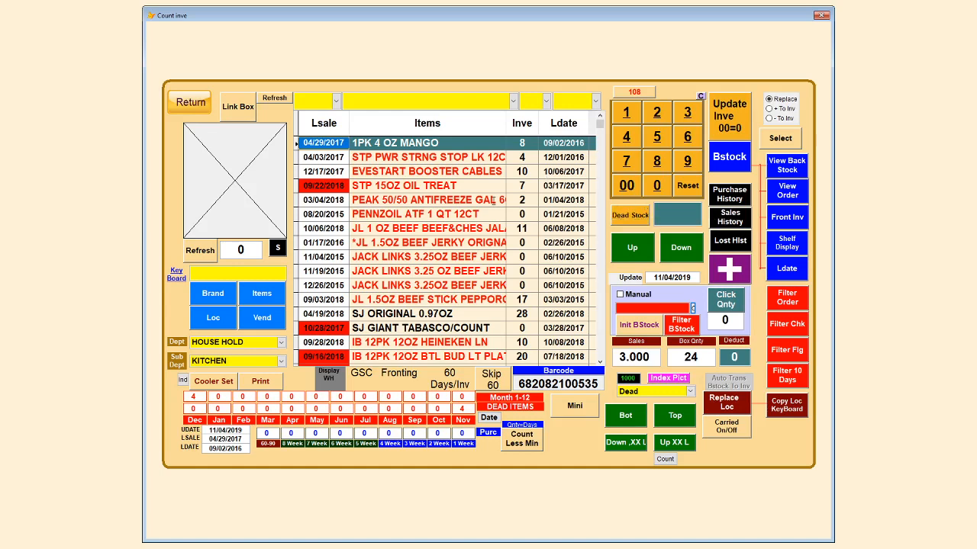
- Refresh to the full item list and select the first three items' inventory cells one after another
{"action": "left_click", "coordinate": [273, 103]}
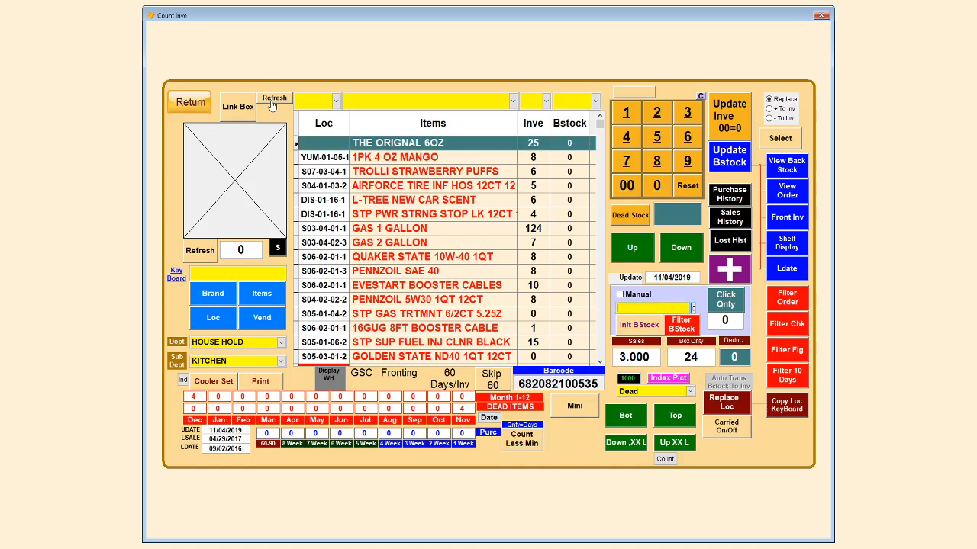
{"action": "left_click", "coordinate": [531, 142]}
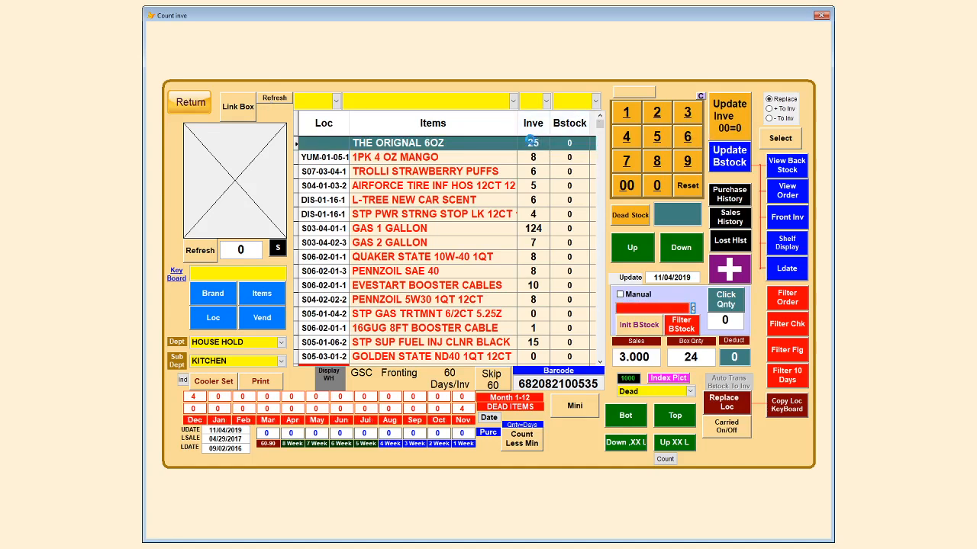
{"action": "left_click", "coordinate": [533, 157]}
{"action": "left_click", "coordinate": [533, 171]}
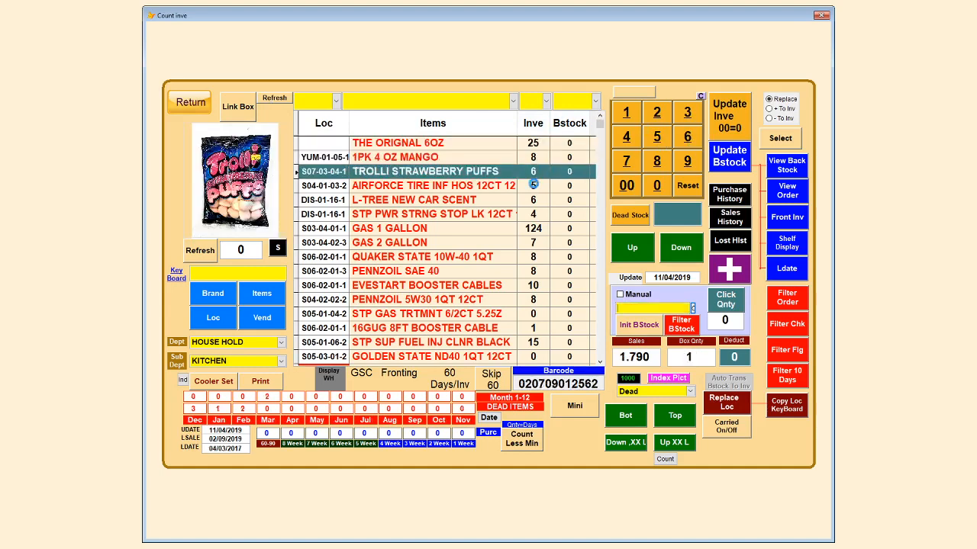
- Update the inventory of THE ORIGNAL 6OZ to 24 and of 1PK 4 OZ MANGO to 5
{"action": "left_click", "coordinate": [533, 185]}
{"action": "left_click", "coordinate": [531, 143]}
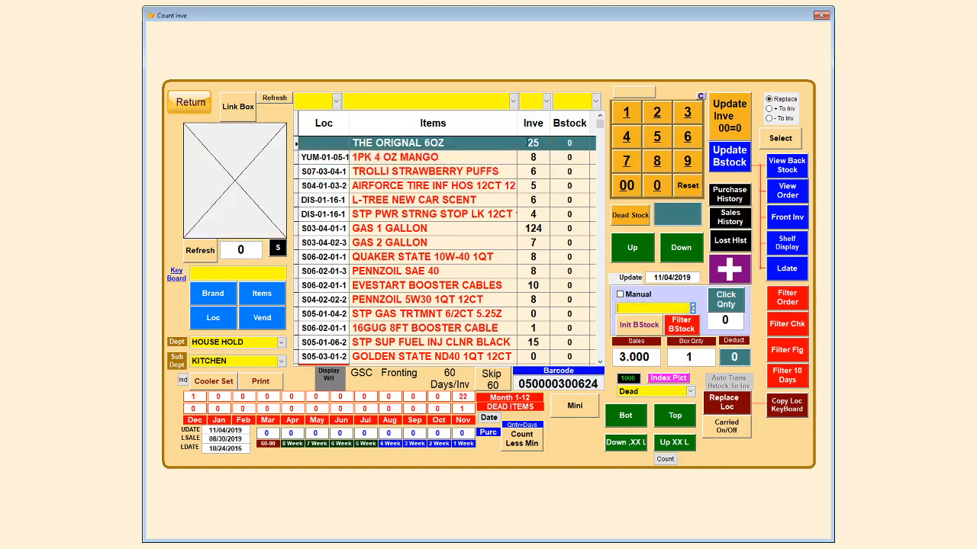
{"action": "left_click", "coordinate": [656, 113]}
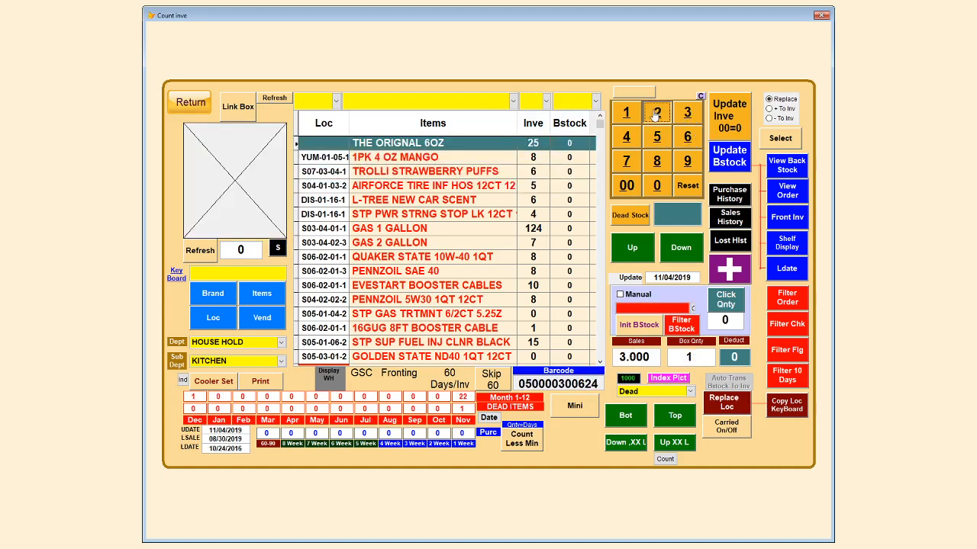
{"action": "left_click", "coordinate": [627, 137]}
{"action": "left_click", "coordinate": [720, 115]}
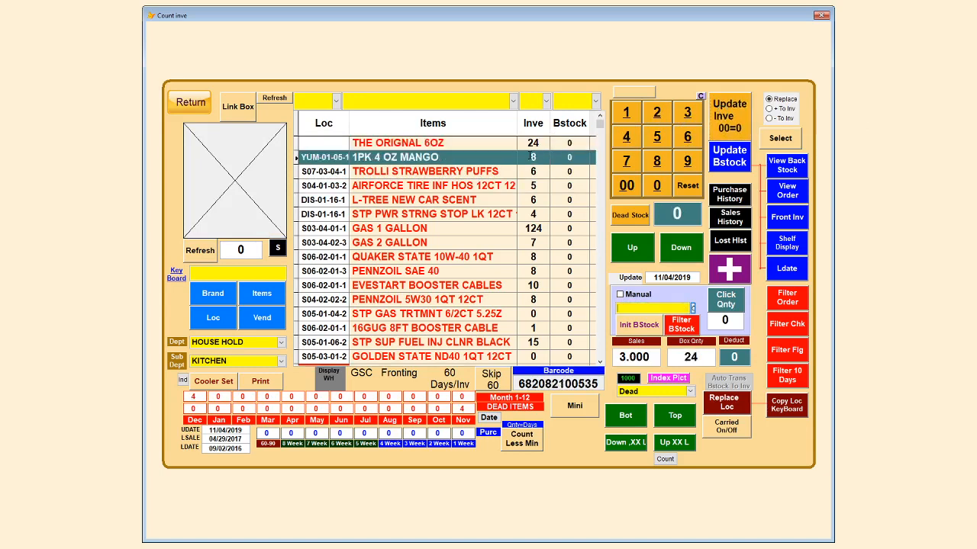
{"action": "left_click", "coordinate": [657, 137]}
{"action": "left_click", "coordinate": [729, 122]}
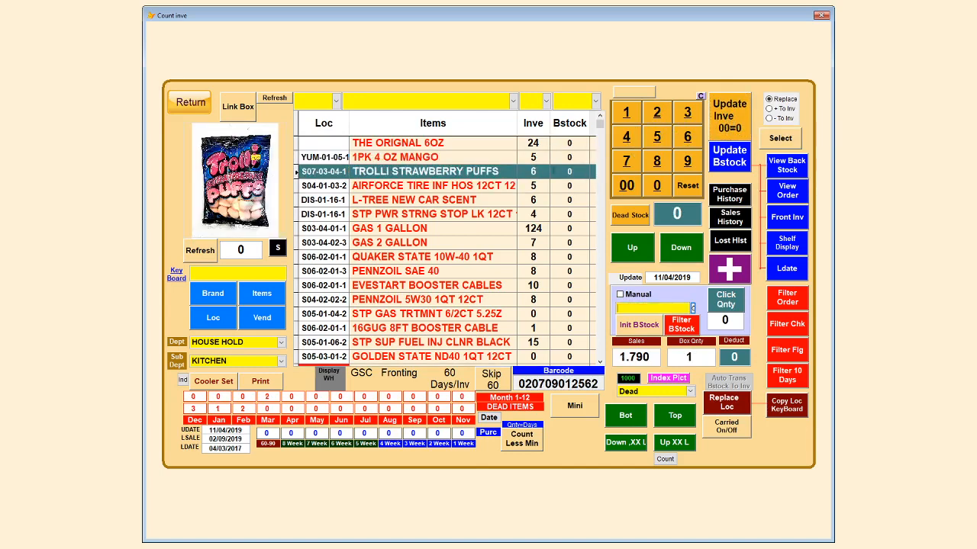
- Open the lost history of THE ORIGNAL 6OZ, check the newest row's adjustment and stock values, and return to the count screen
{"action": "left_click", "coordinate": [528, 142]}
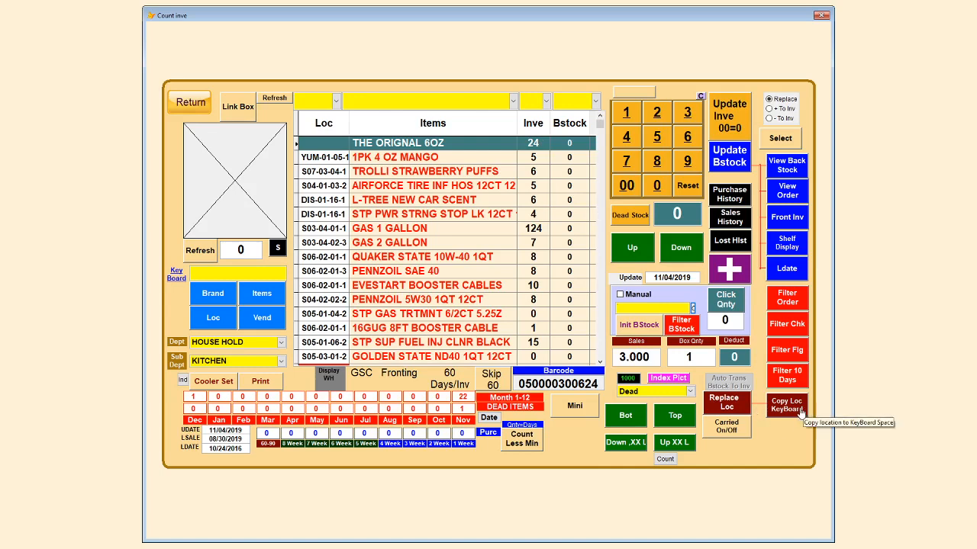
{"action": "left_click", "coordinate": [728, 241]}
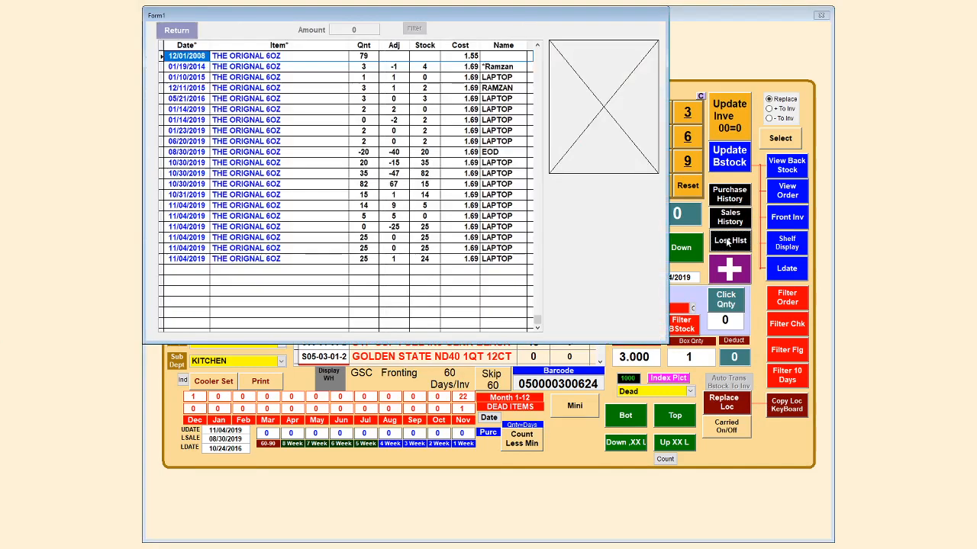
{"action": "left_click", "coordinate": [372, 260]}
{"action": "left_click", "coordinate": [386, 260]}
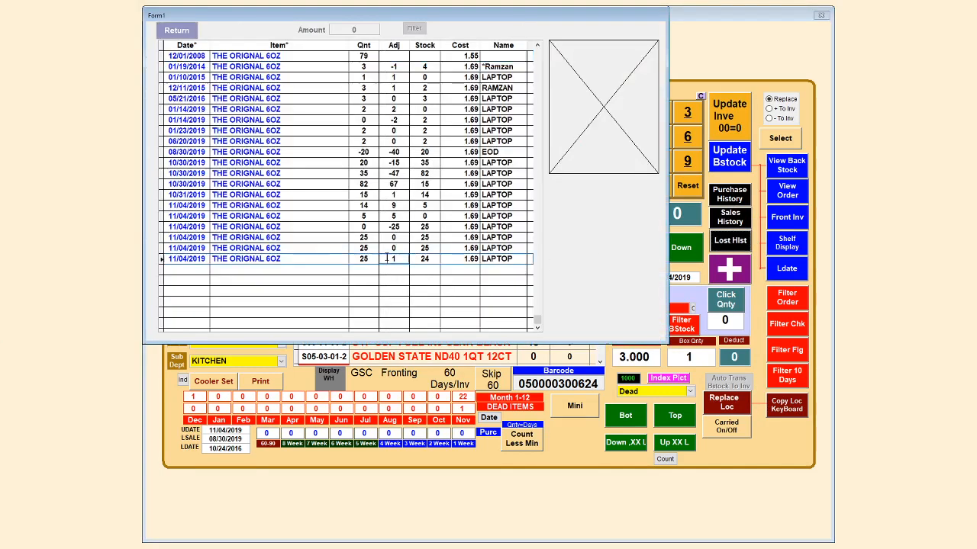
{"action": "left_click", "coordinate": [417, 259]}
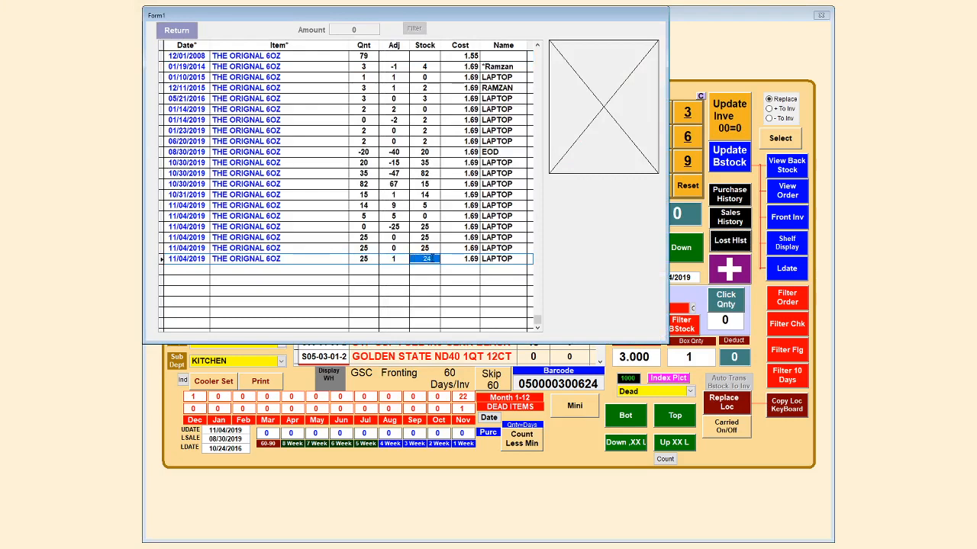
{"action": "left_click", "coordinate": [177, 30]}
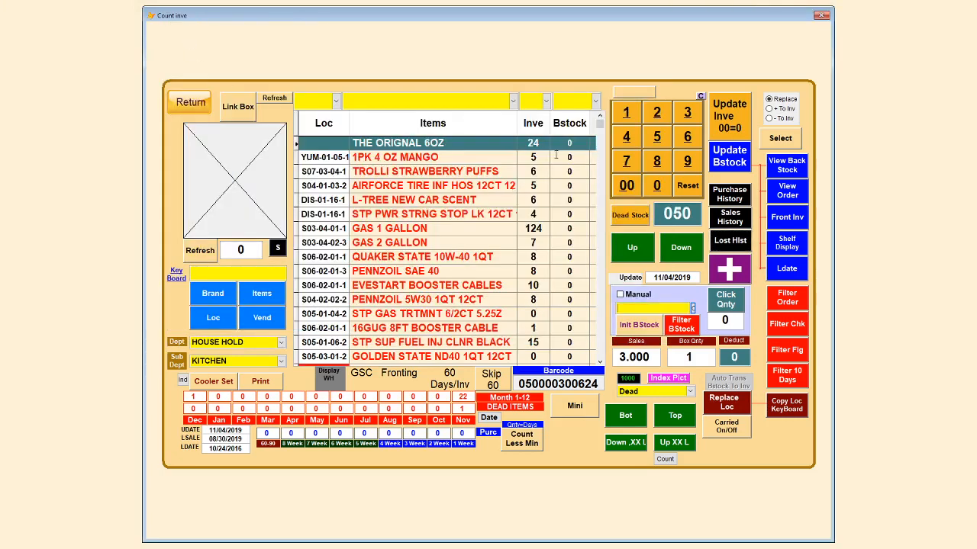
- Check the newest adjustment in the lost history of 1PK 4 OZ MANGO and return to the count screen
{"action": "left_click", "coordinate": [488, 157]}
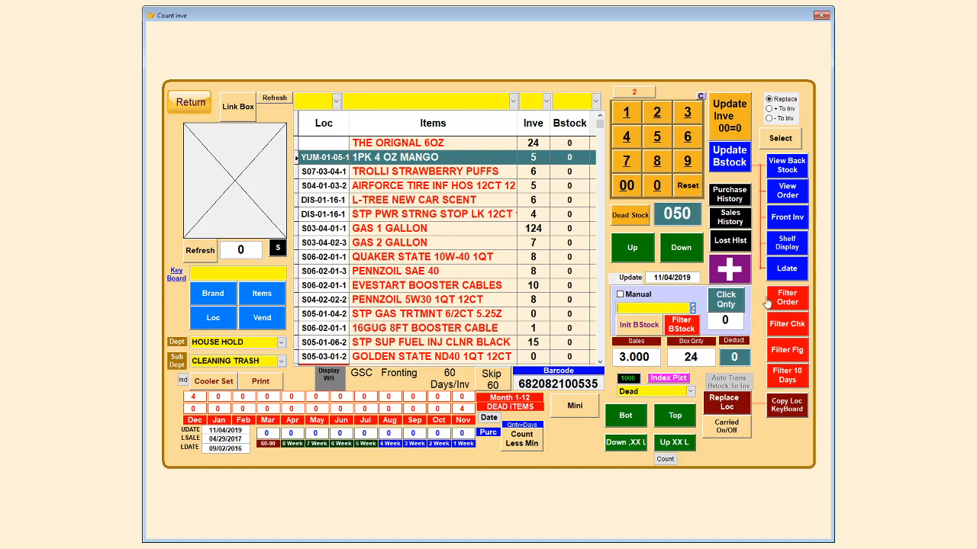
{"action": "left_click", "coordinate": [729, 241]}
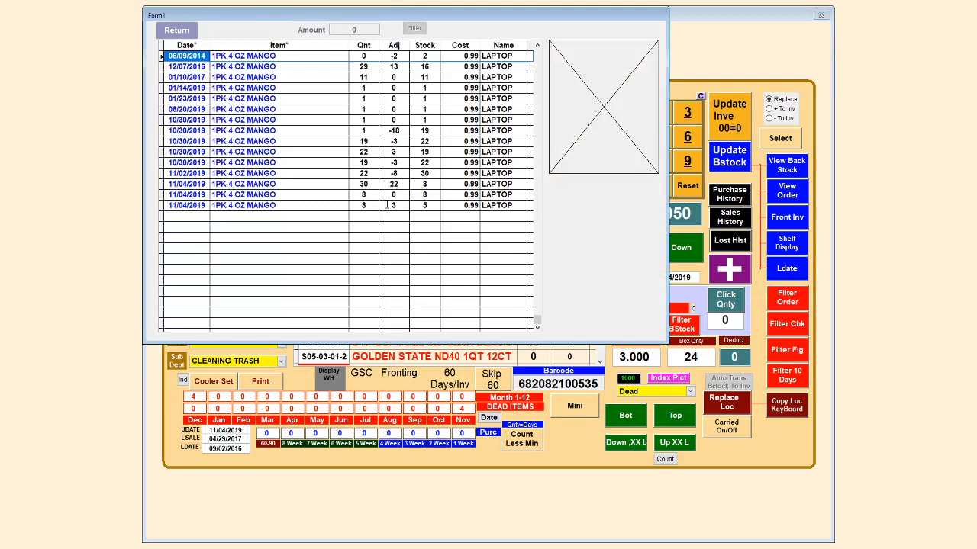
{"action": "left_click", "coordinate": [394, 205]}
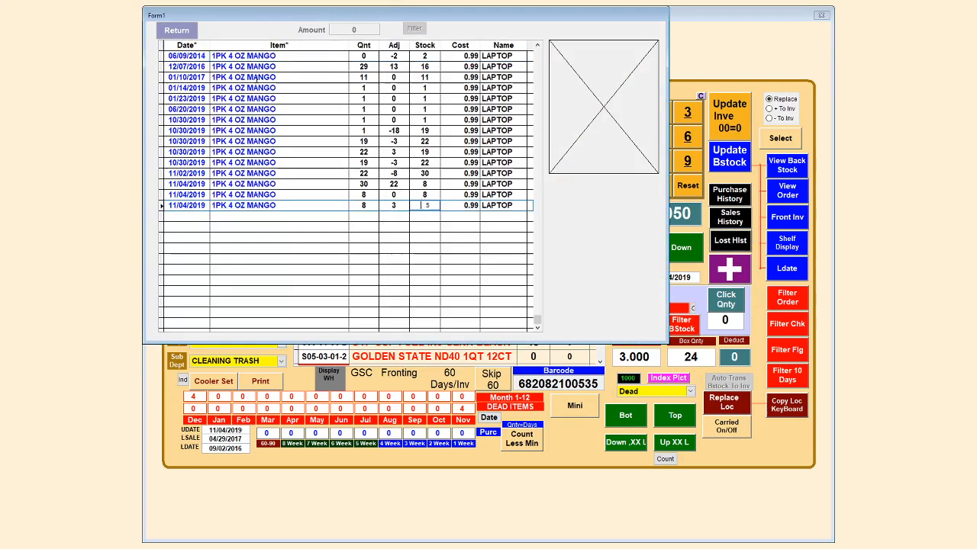
{"action": "left_click", "coordinate": [180, 31]}
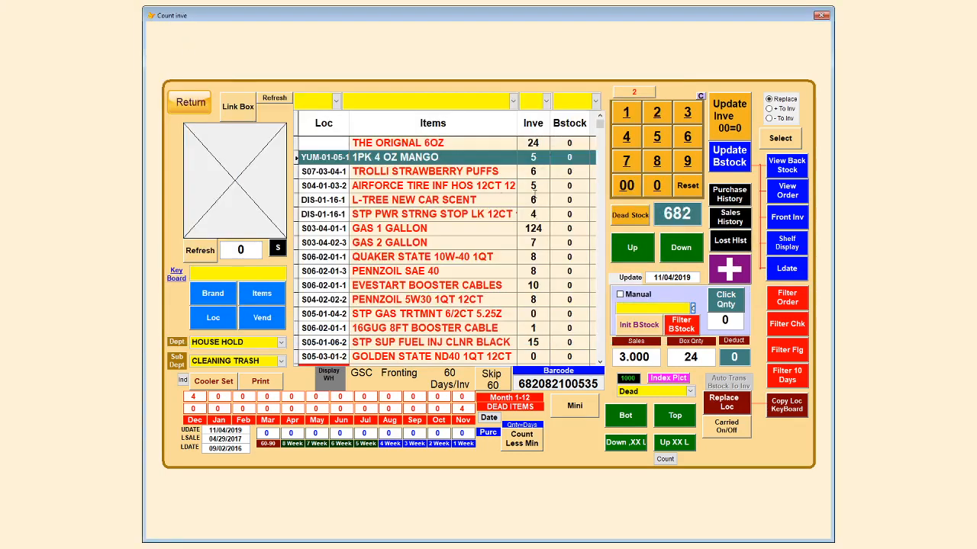
- View the purchase history of 1PK 4 OZ MANGO, checking the newest purchase's quantity and cost, and return to the count screen
{"action": "left_click", "coordinate": [527, 143]}
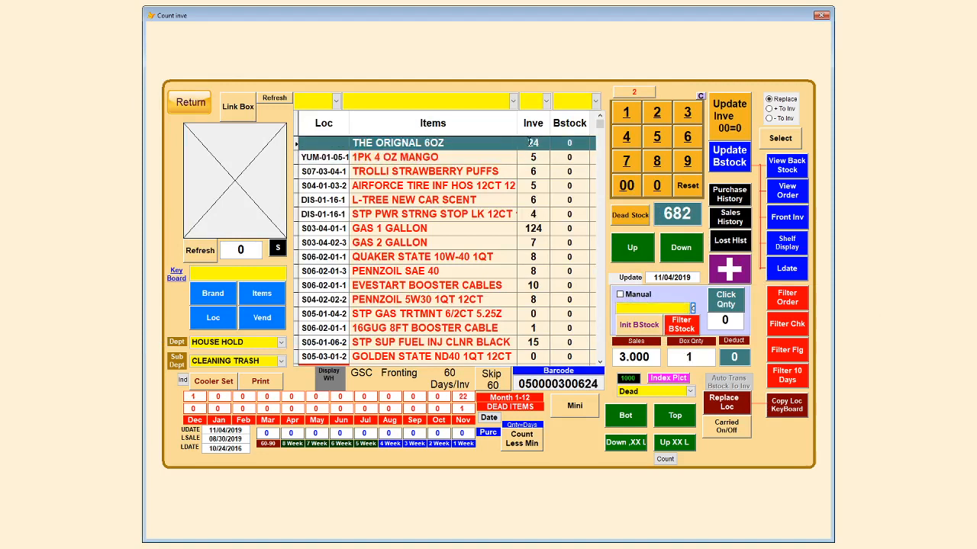
{"action": "left_click", "coordinate": [527, 156]}
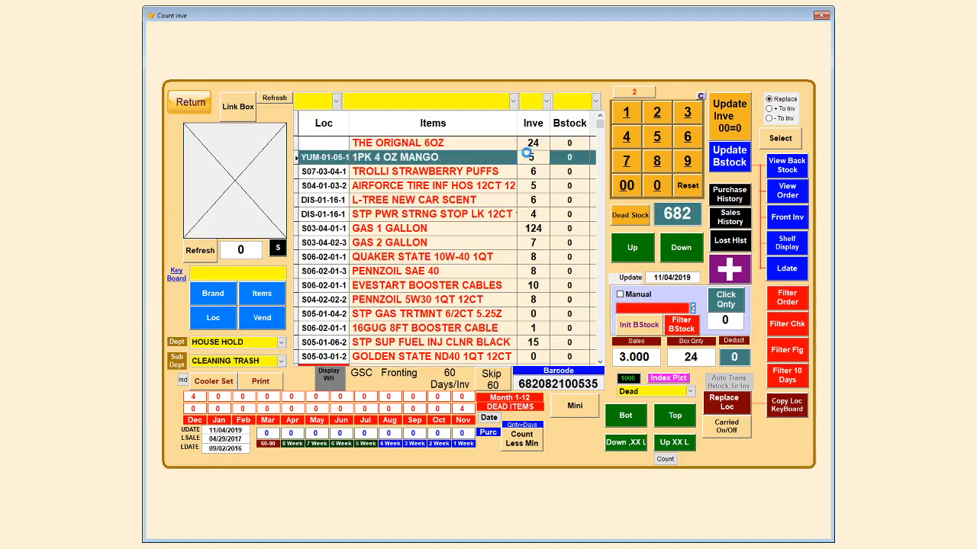
{"action": "left_click", "coordinate": [729, 194]}
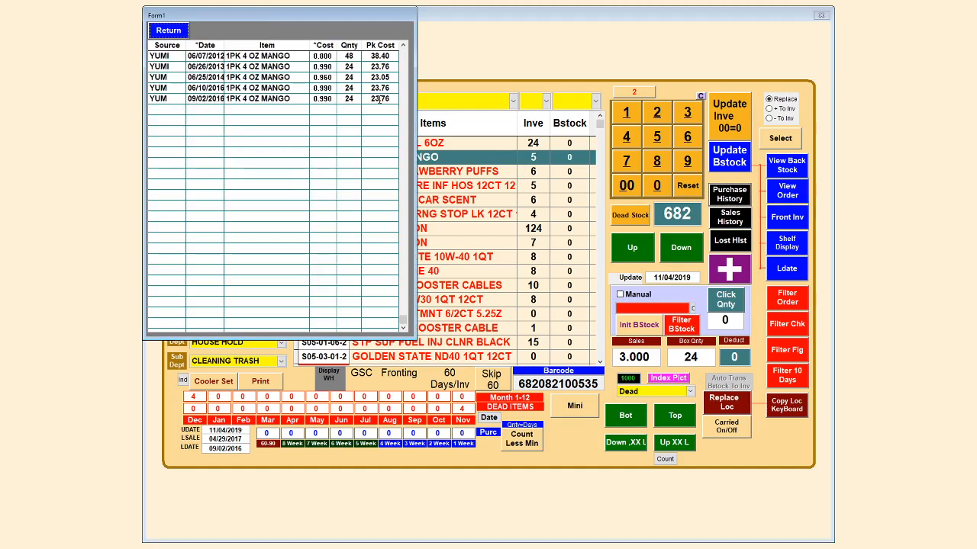
{"action": "left_click", "coordinate": [351, 99]}
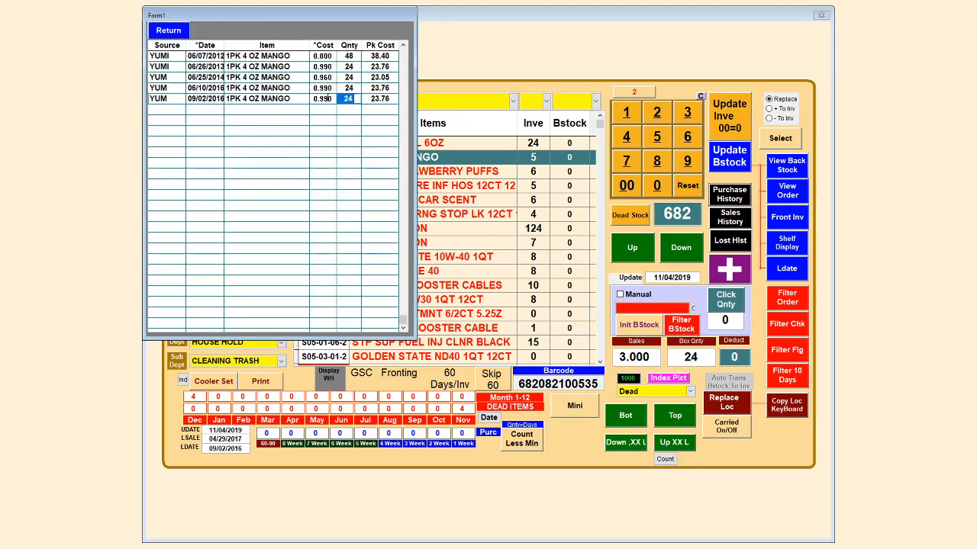
{"action": "left_click", "coordinate": [334, 100]}
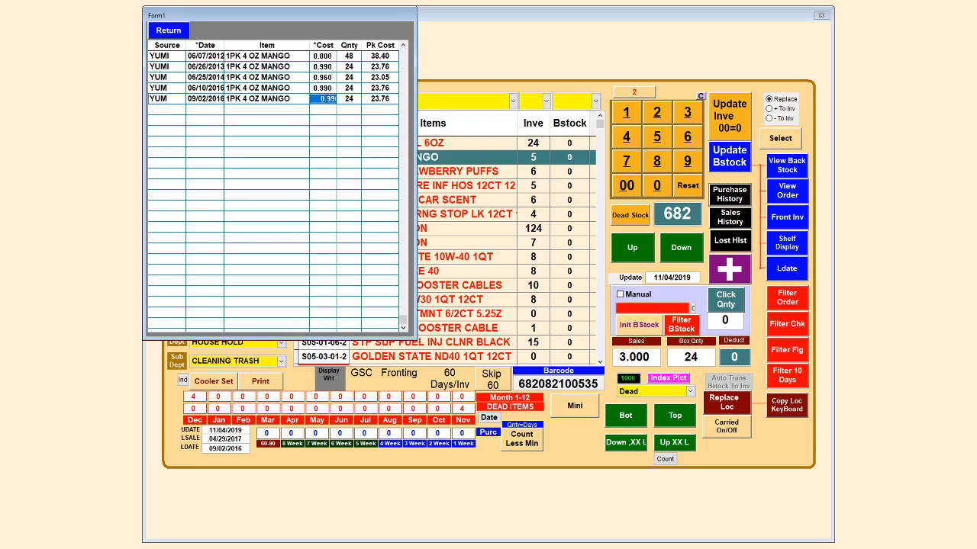
{"action": "left_click", "coordinate": [170, 34]}
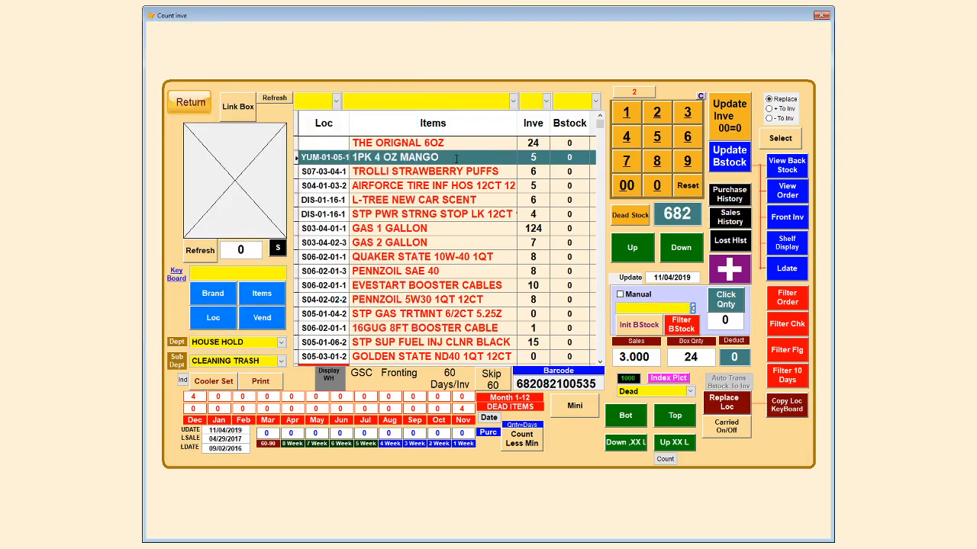
- Browse the sales history to its last records, close it, and select the back stock cells of the first two items
{"action": "left_click", "coordinate": [731, 221]}
{"action": "scroll", "coordinate": [534, 245], "scroll_direction": "down", "scroll_amount": 10}
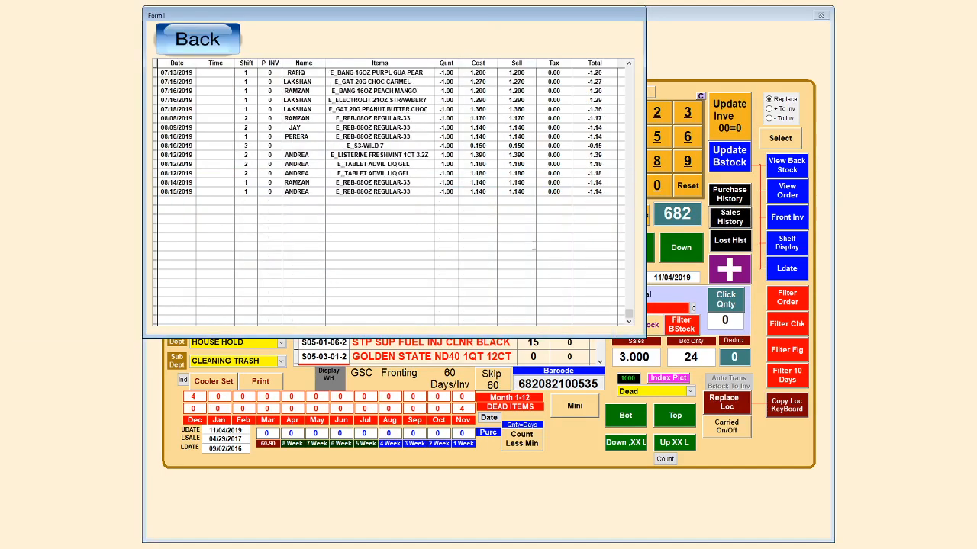
{"action": "scroll", "coordinate": [533, 245], "scroll_direction": "up", "scroll_amount": 1}
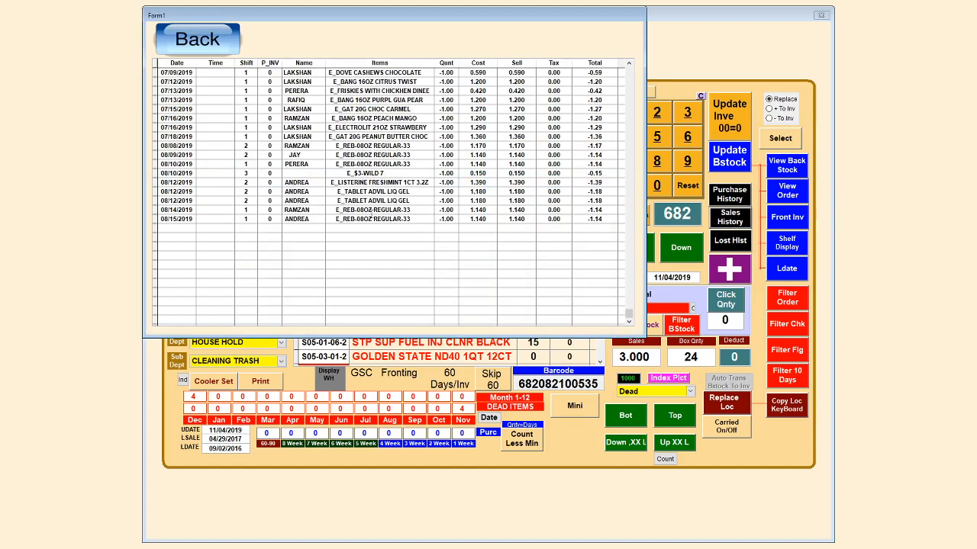
{"action": "left_click", "coordinate": [198, 40]}
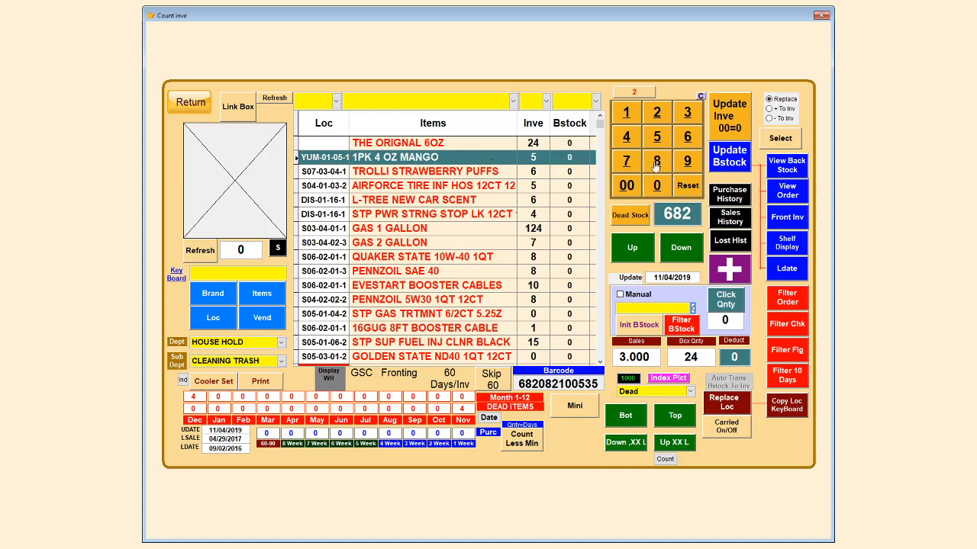
{"action": "left_click", "coordinate": [575, 142]}
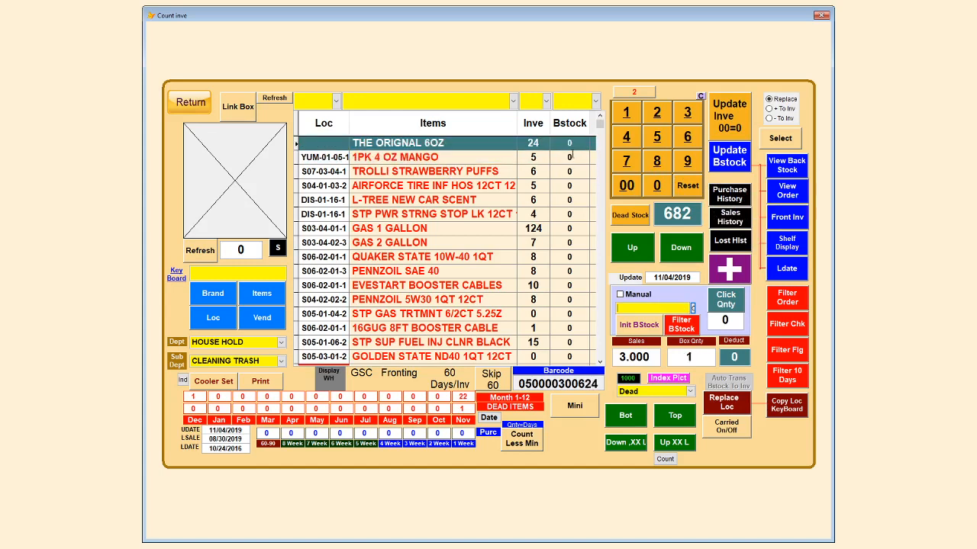
{"action": "left_click", "coordinate": [569, 158]}
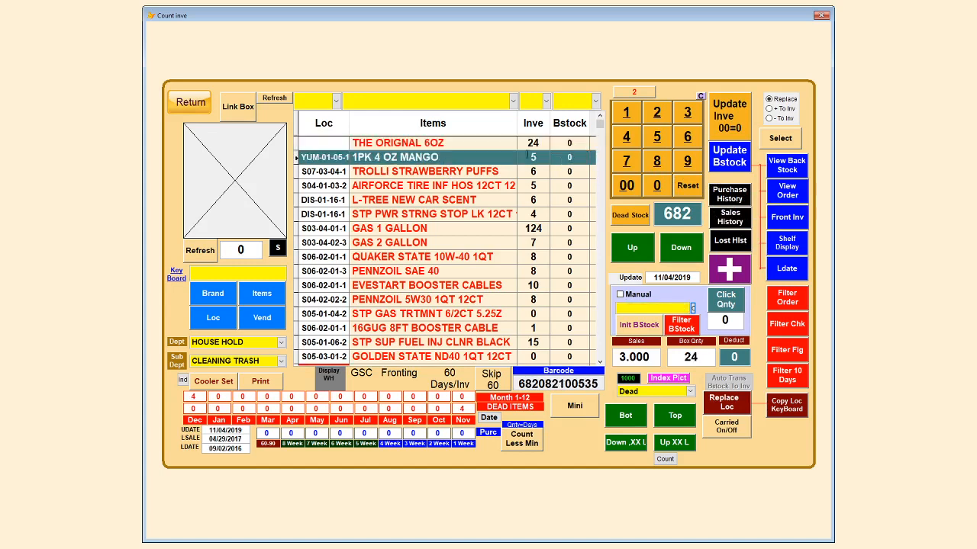
- Bring the training video outline into view, highlight its "Learn Color coding" topic, and move the window back out of the way
{"action": "left_click_drag", "start_coordinate": [0, 19], "coordinate": [191, 32]}
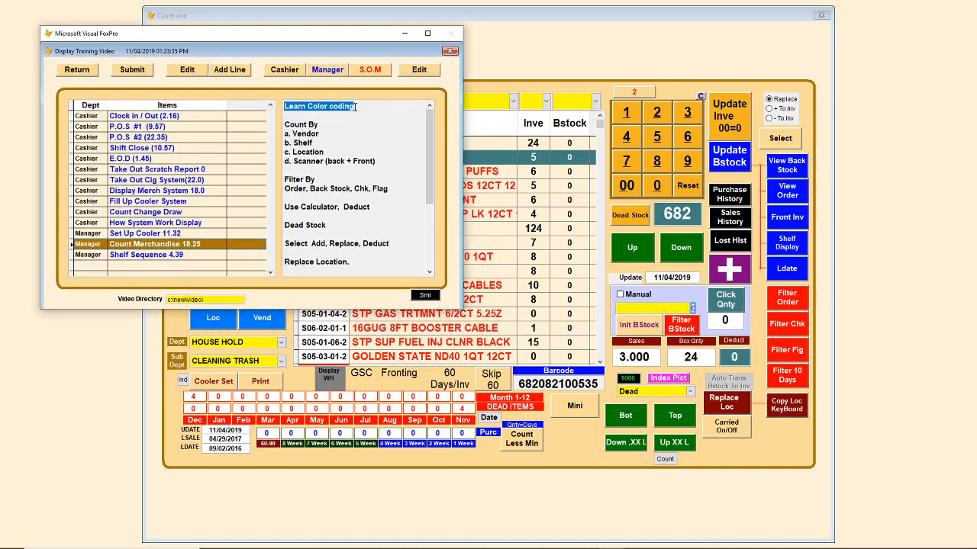
{"action": "left_click_drag", "start_coordinate": [354, 108], "coordinate": [290, 112]}
{"action": "left_click_drag", "start_coordinate": [364, 36], "coordinate": [0, 39]}
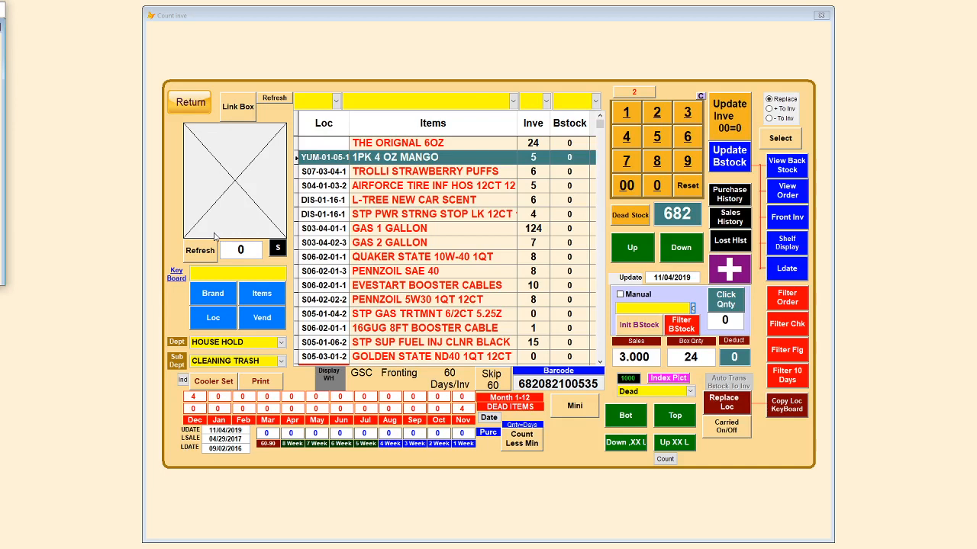
- Enter COC as the search text with the on-screen keyboard and filter the item list by vendor
{"action": "left_click", "coordinate": [226, 271]}
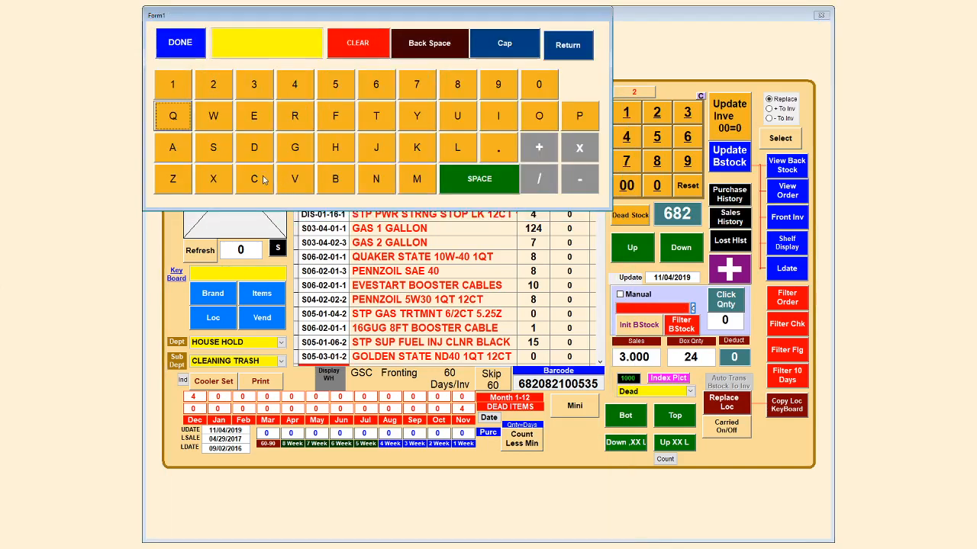
{"action": "left_click", "coordinate": [254, 179]}
{"action": "left_click", "coordinate": [539, 116]}
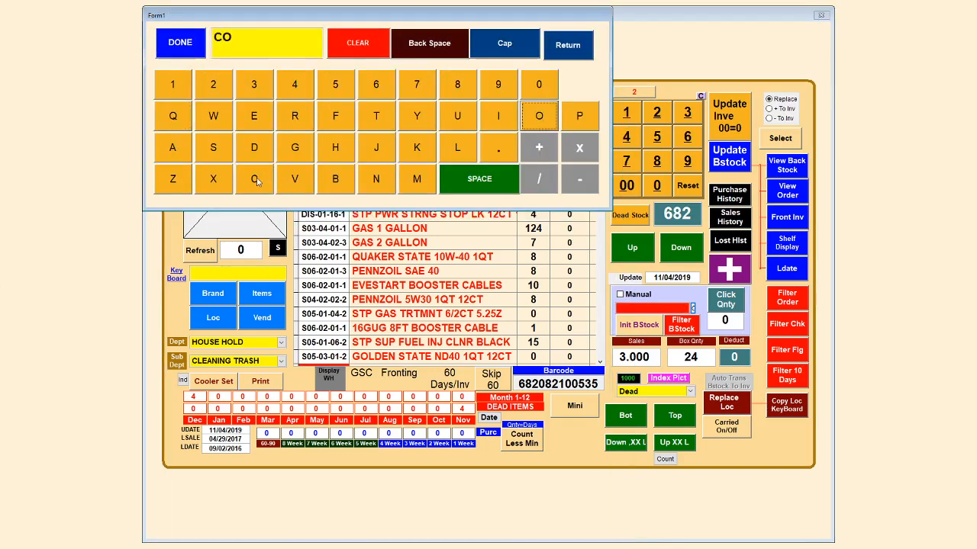
{"action": "left_click", "coordinate": [259, 182]}
{"action": "left_click", "coordinate": [180, 43]}
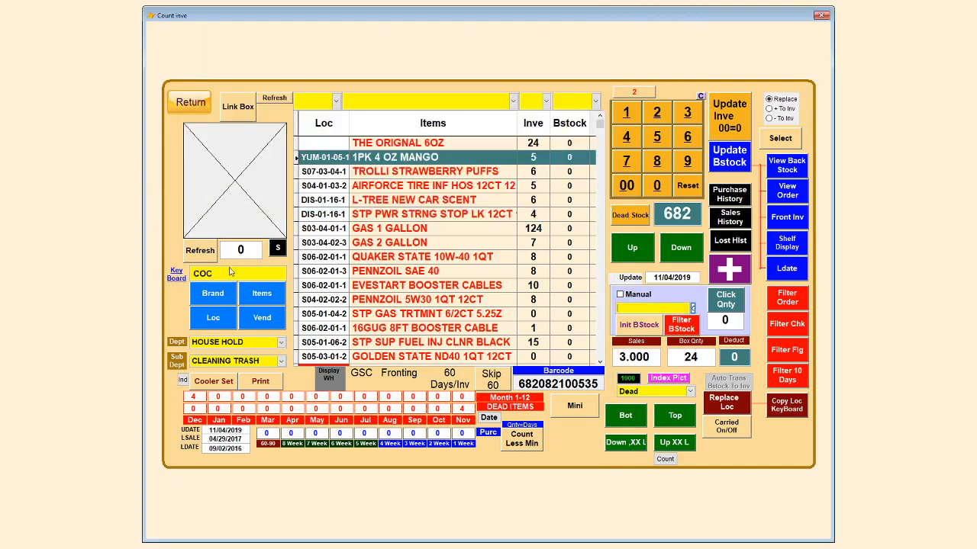
{"action": "left_click", "coordinate": [261, 319]}
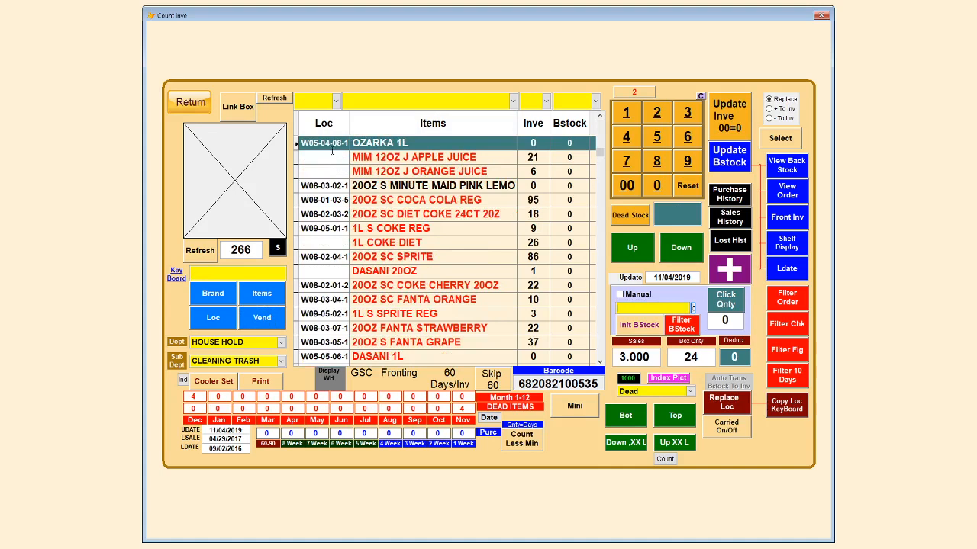
- Sort the vendor's items by location and select the location cell of V8 12OZ ORIGINAL
{"action": "left_click", "coordinate": [328, 126]}
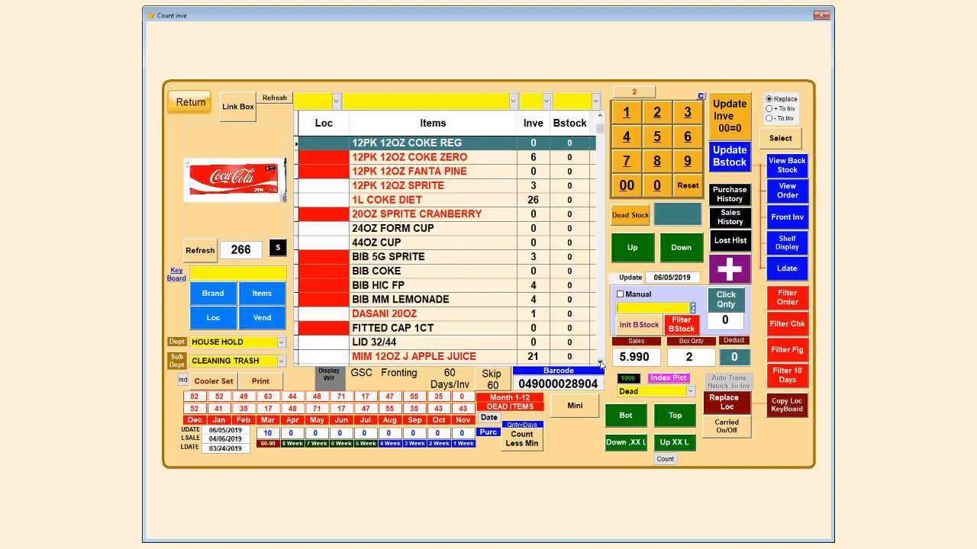
{"action": "left_click", "coordinate": [600, 362]}
{"action": "left_click", "coordinate": [600, 362]}
{"action": "scroll", "coordinate": [496, 303], "scroll_direction": "down", "scroll_amount": 4}
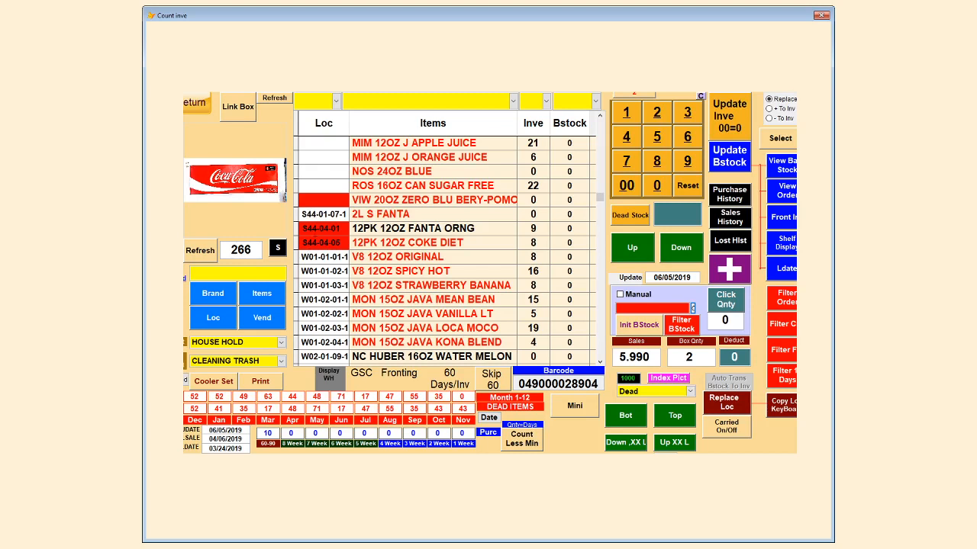
{"action": "left_click", "coordinate": [315, 257]}
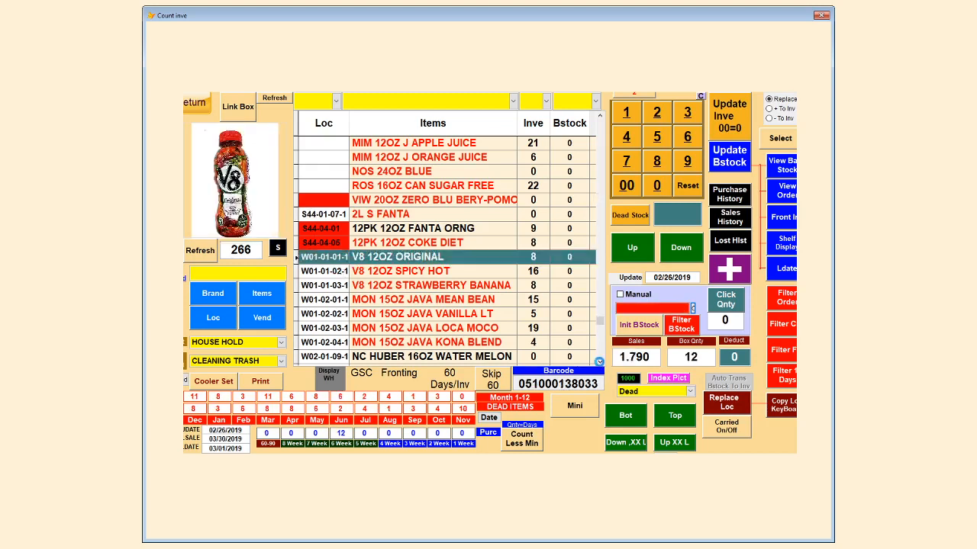
- Look through the location order of the items after V8 12OZ ORIGINAL and select that item's inventory cell
{"action": "left_click", "coordinate": [600, 361]}
{"action": "left_click", "coordinate": [600, 362]}
{"action": "scroll", "coordinate": [485, 319], "scroll_direction": "down", "scroll_amount": 4}
{"action": "scroll", "coordinate": [485, 319], "scroll_direction": "down", "scroll_amount": 2}
{"action": "scroll", "coordinate": [504, 267], "scroll_direction": "up", "scroll_amount": 6}
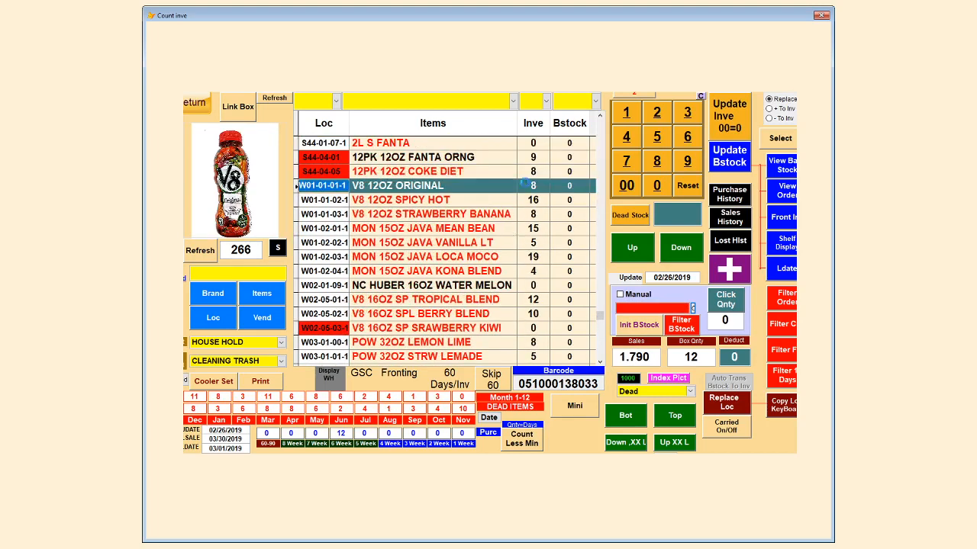
{"action": "left_click", "coordinate": [526, 186]}
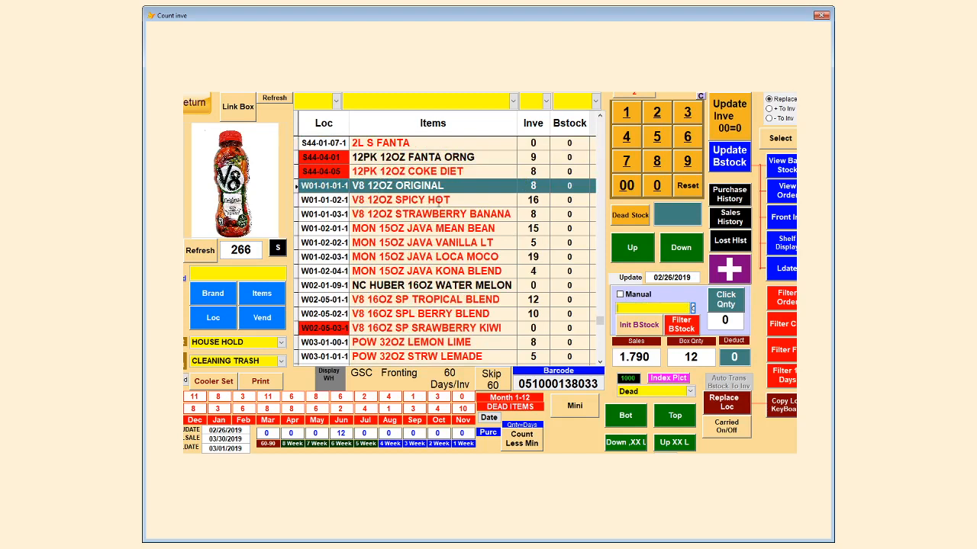
- Update the inventory count of V8 12OZ ORIGINAL to 5 and of V8 12OZ SPICY HOT to 17
{"action": "left_click", "coordinate": [657, 136]}
{"action": "left_click", "coordinate": [725, 111]}
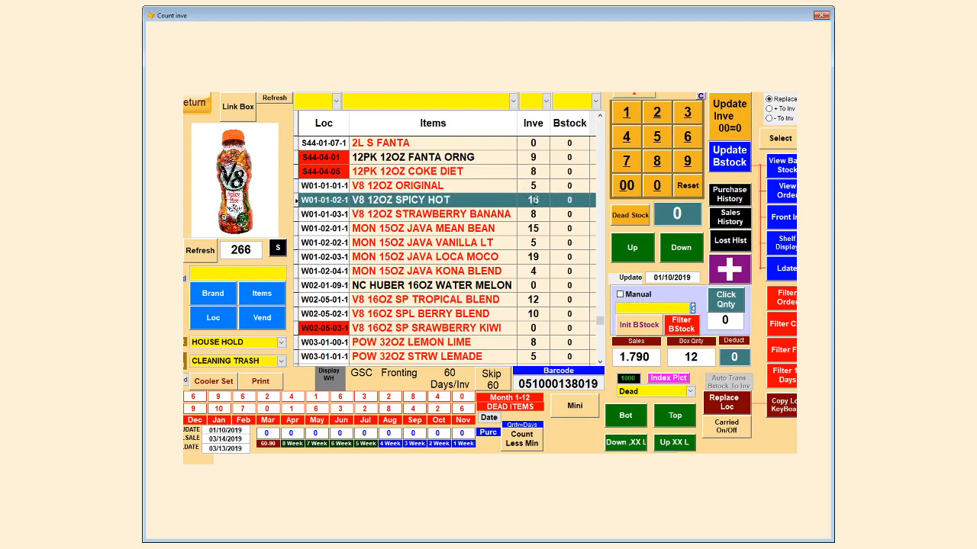
{"action": "left_click", "coordinate": [626, 113]}
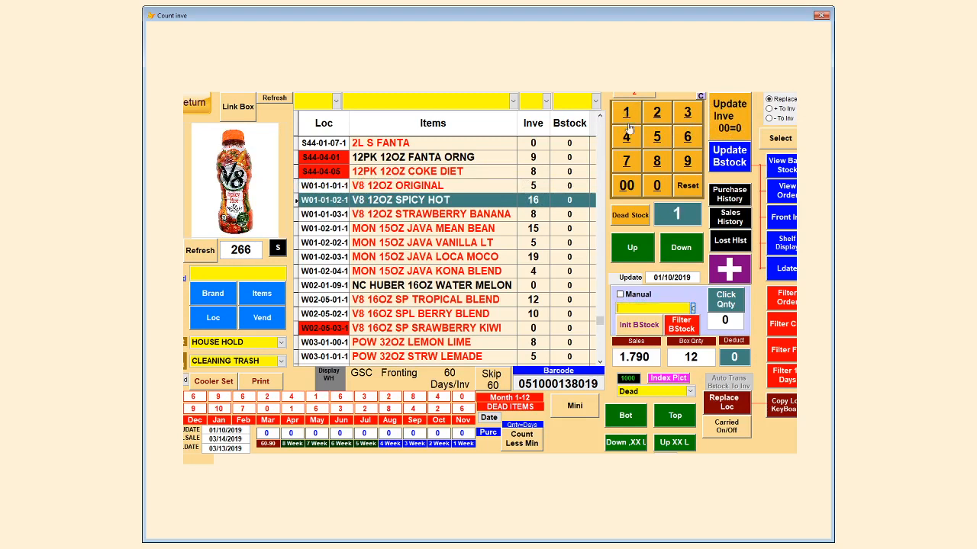
{"action": "left_click", "coordinate": [627, 161]}
{"action": "left_click", "coordinate": [736, 116]}
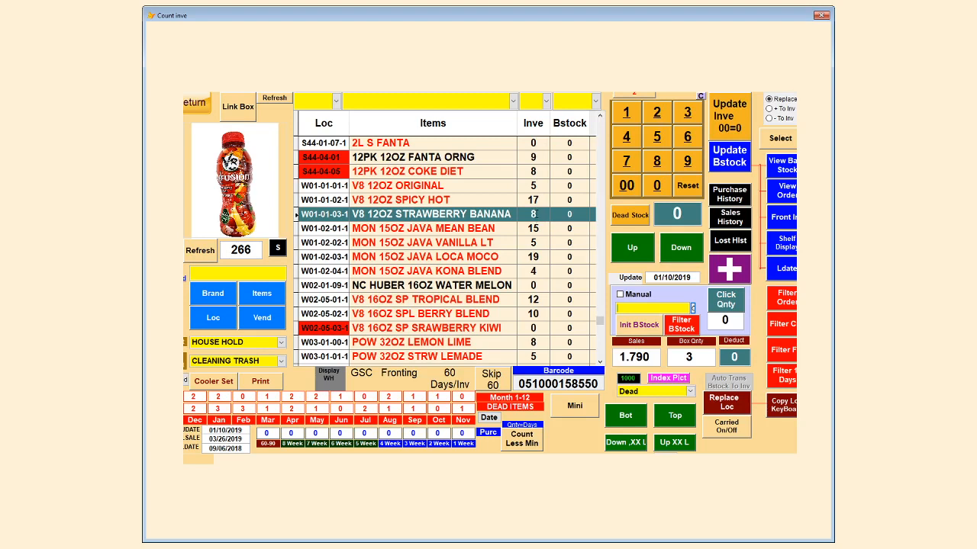
- Confirm the existing counts of V8 12OZ STRAWBERRY BANANA and MON 15OZ JAVA MEAN BEAN, and update MON 15OZ JAVA VANILLA LT to 4
{"action": "left_click", "coordinate": [730, 161]}
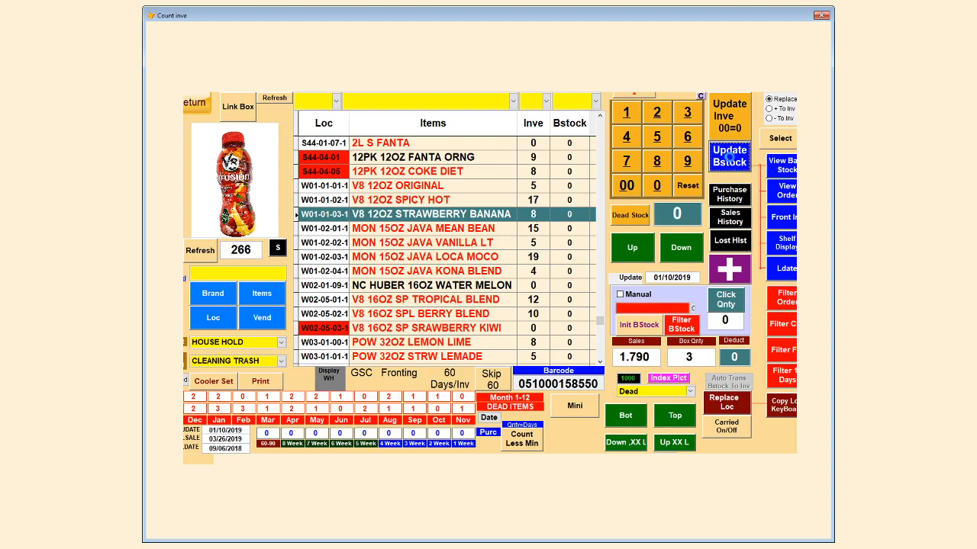
{"action": "left_click", "coordinate": [530, 216]}
{"action": "left_click", "coordinate": [725, 123]}
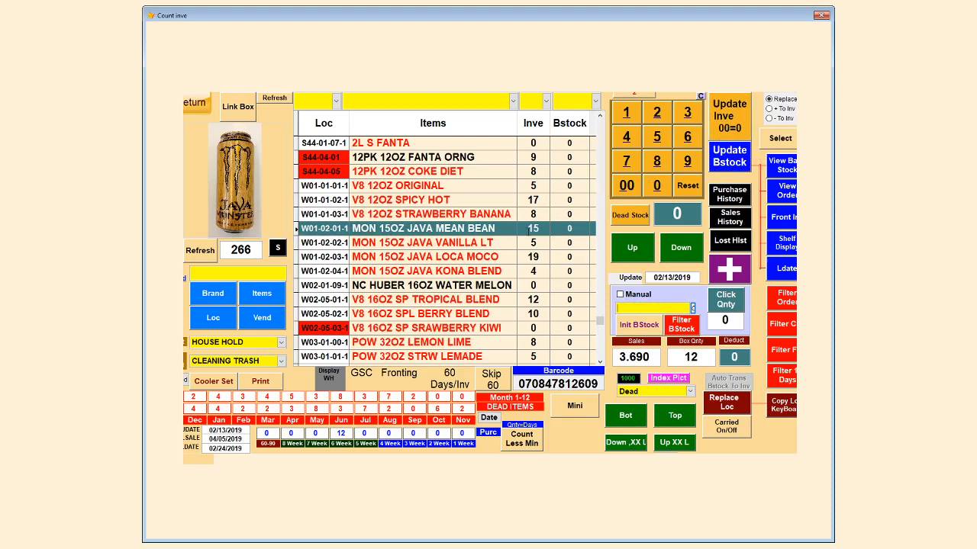
{"action": "left_click", "coordinate": [723, 123]}
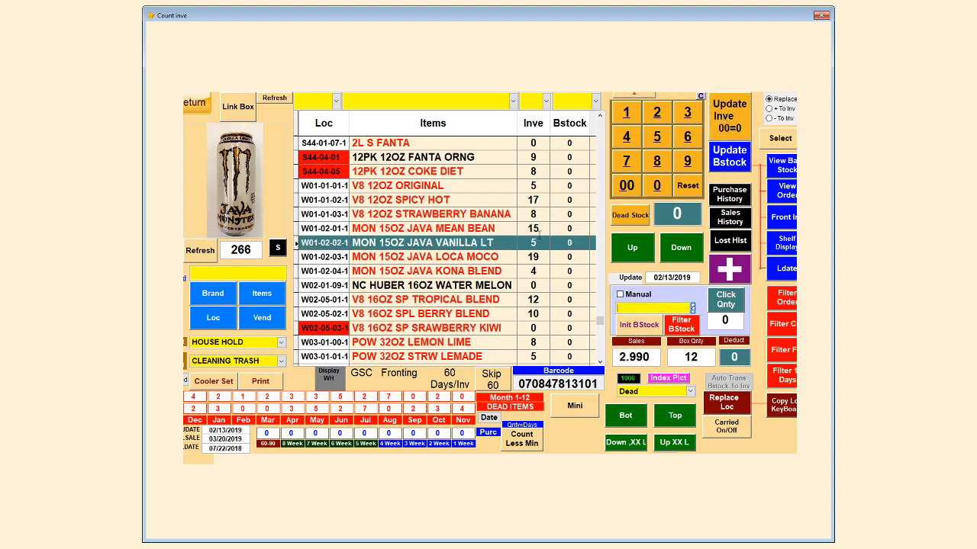
{"action": "left_click", "coordinate": [626, 138]}
{"action": "left_click", "coordinate": [714, 122]}
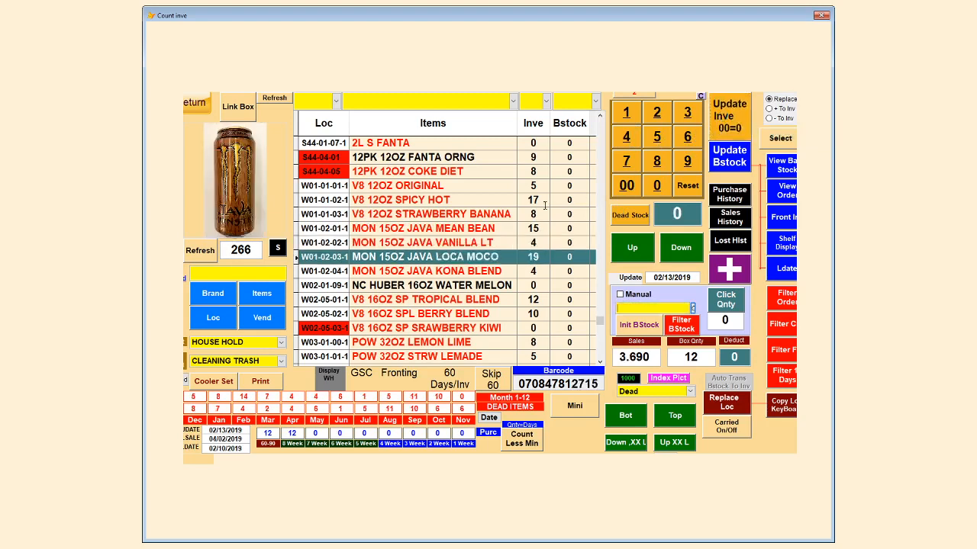
- Examine the quantity, adjustment, stock and name of the newest lost history entry for MON 15OZ JAVA VANILLA LT, and close the history
{"action": "left_click", "coordinate": [530, 243]}
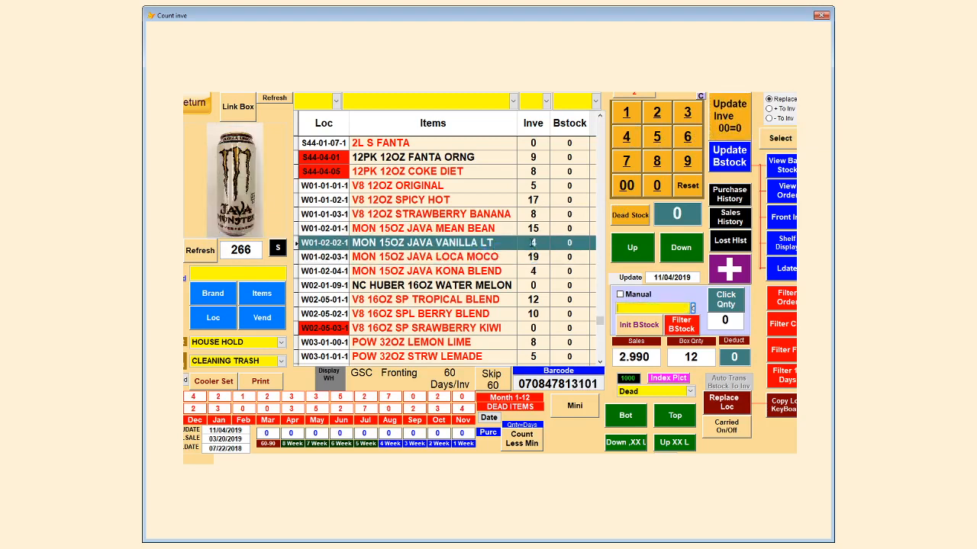
{"action": "left_click", "coordinate": [717, 243]}
{"action": "scroll", "coordinate": [431, 285], "scroll_direction": "down", "scroll_amount": 1}
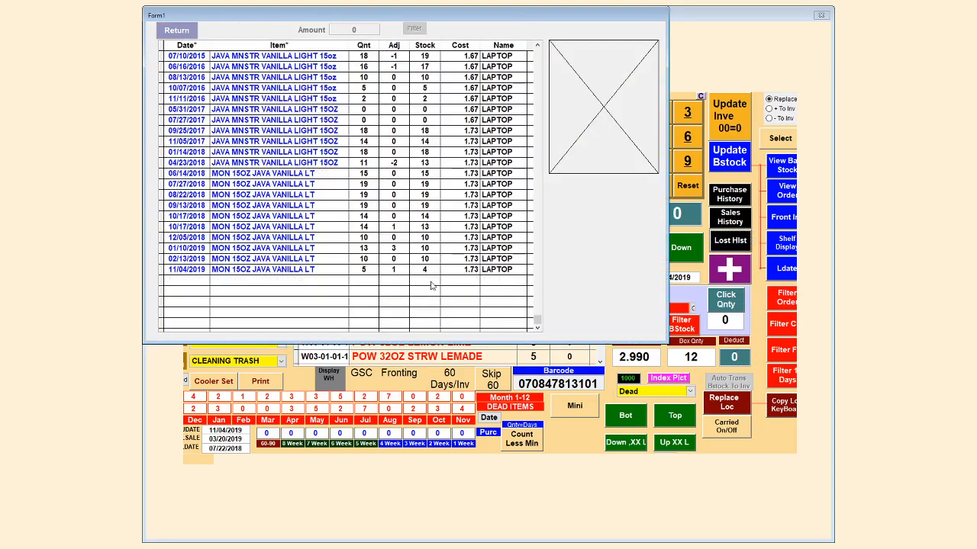
{"action": "left_click", "coordinate": [370, 269]}
{"action": "left_click", "coordinate": [397, 270]}
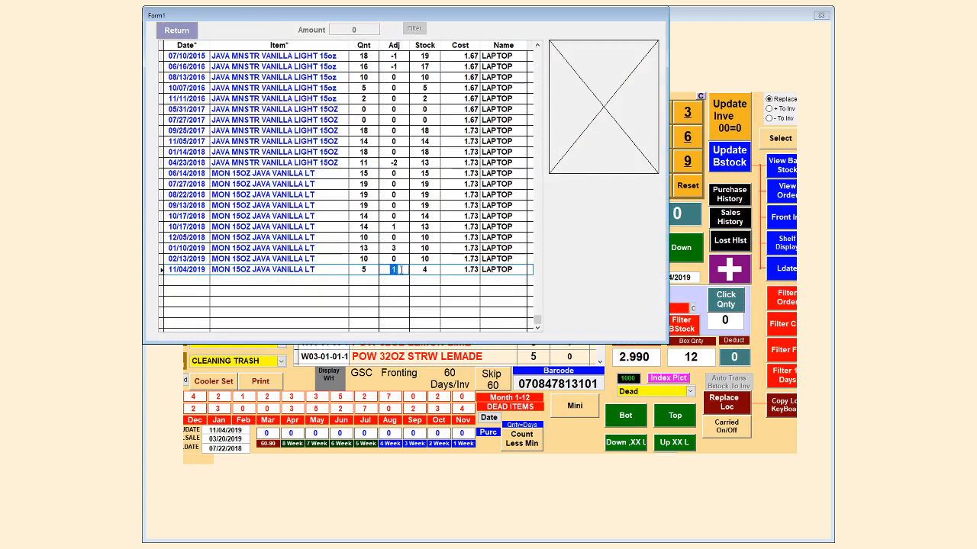
{"action": "left_click", "coordinate": [425, 270]}
{"action": "left_click", "coordinate": [514, 270]}
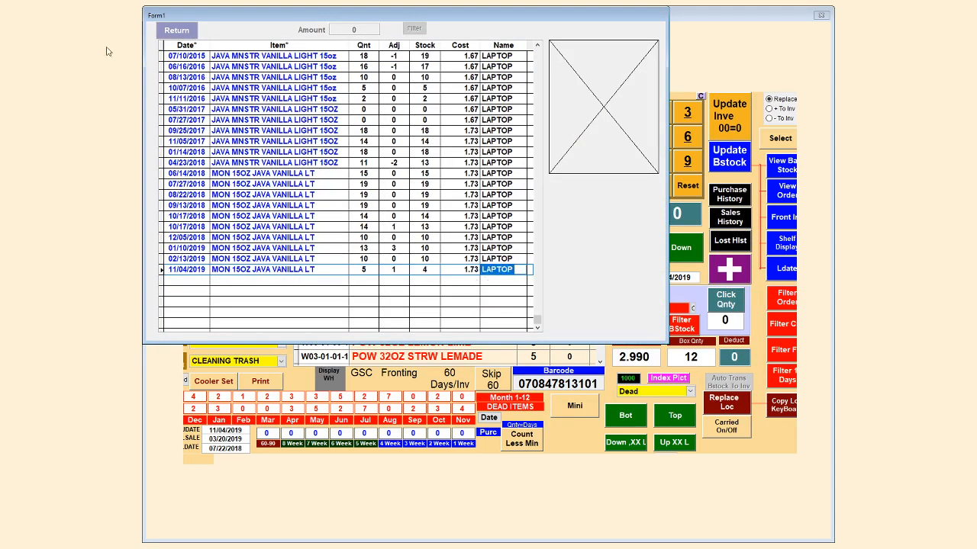
{"action": "left_click", "coordinate": [178, 31]}
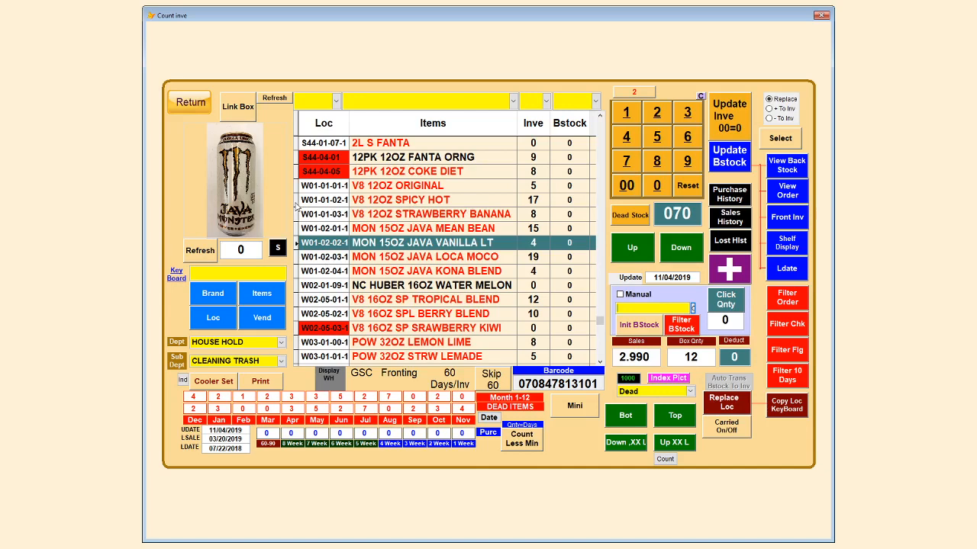
- Leave the inventory count and generate an order for the Coca-Cola vendor
{"action": "left_click", "coordinate": [191, 103]}
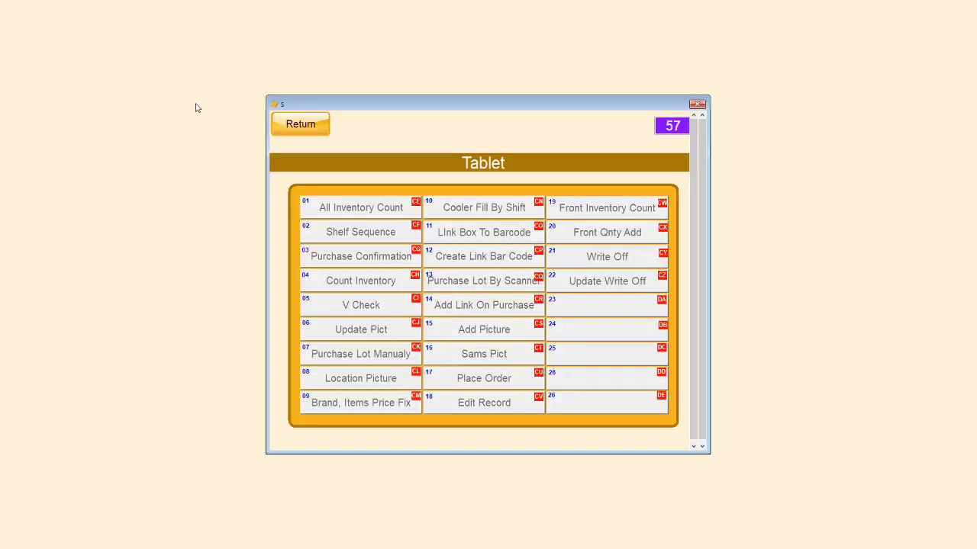
{"action": "left_click", "coordinate": [308, 124]}
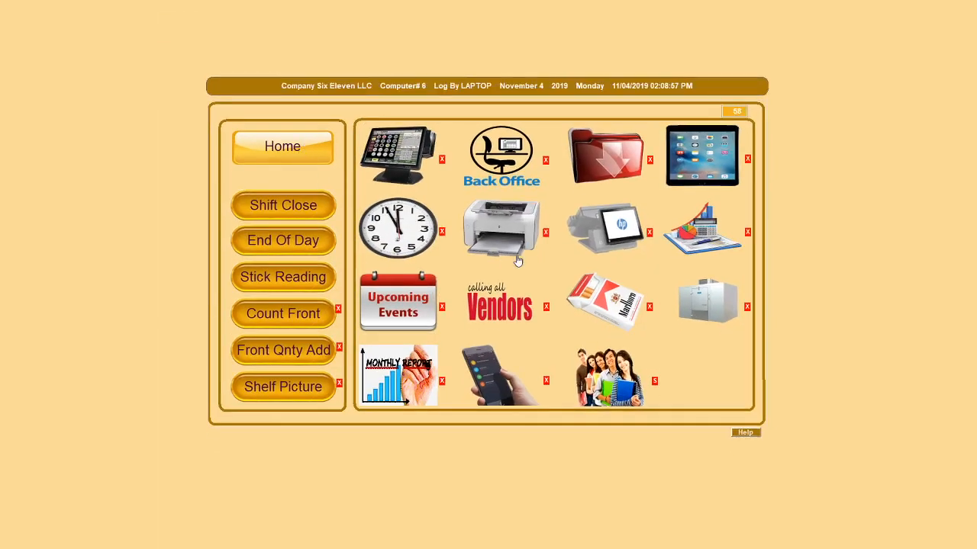
{"action": "left_click", "coordinate": [498, 295]}
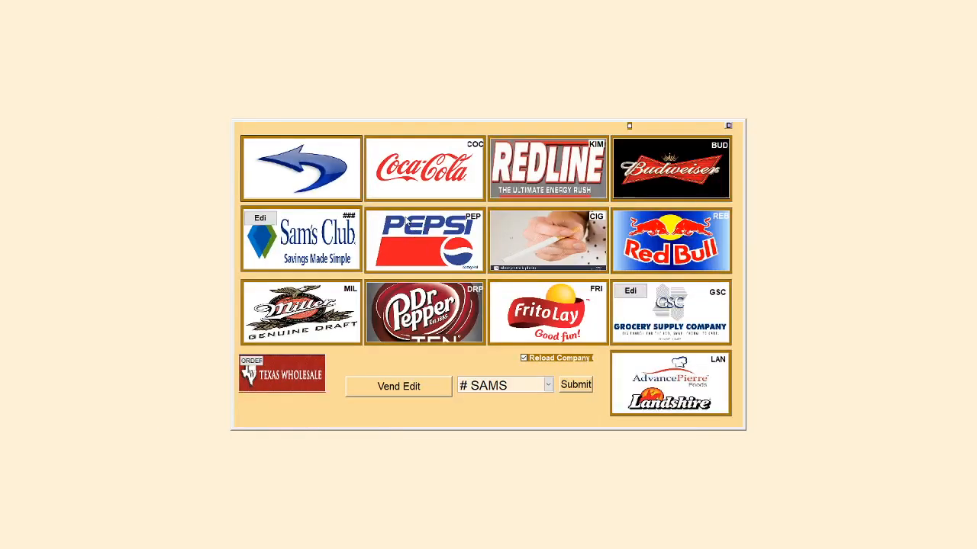
{"action": "left_click", "coordinate": [421, 169]}
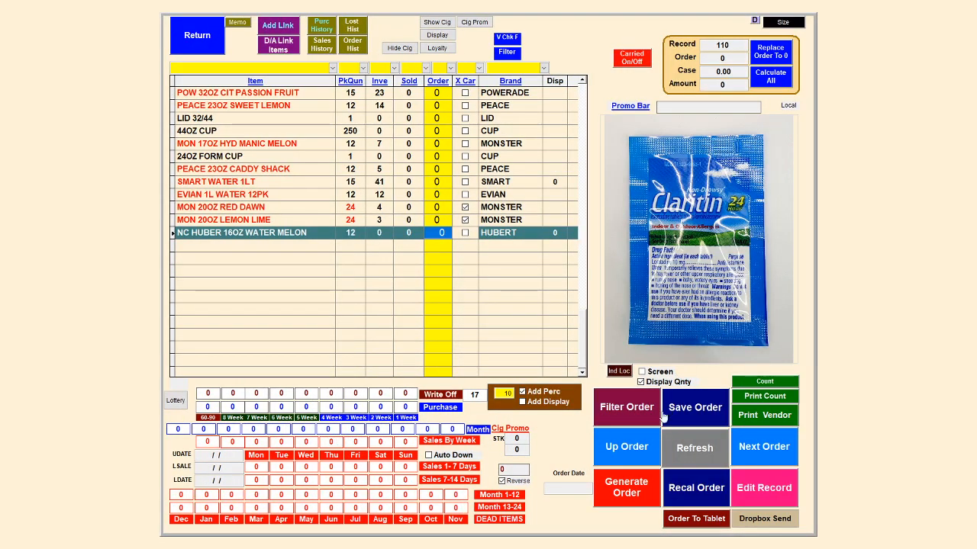
{"action": "left_click", "coordinate": [633, 483]}
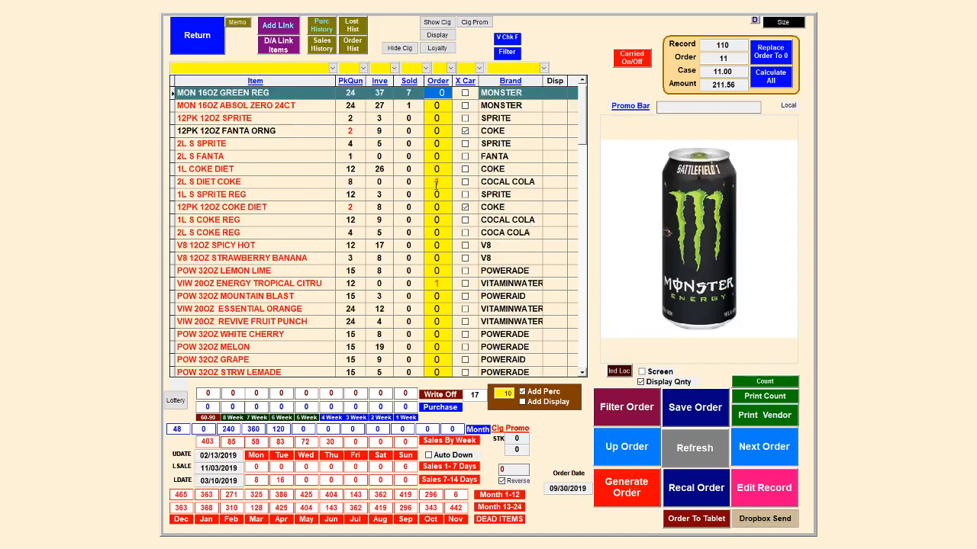
- Check the generated quantities of 2L S DIET COKE, VIW 20OZ ENERGY TROPICAL CITRU and NOS 16OZ BLUE, and filter the list to ordered items
{"action": "left_click", "coordinate": [436, 183]}
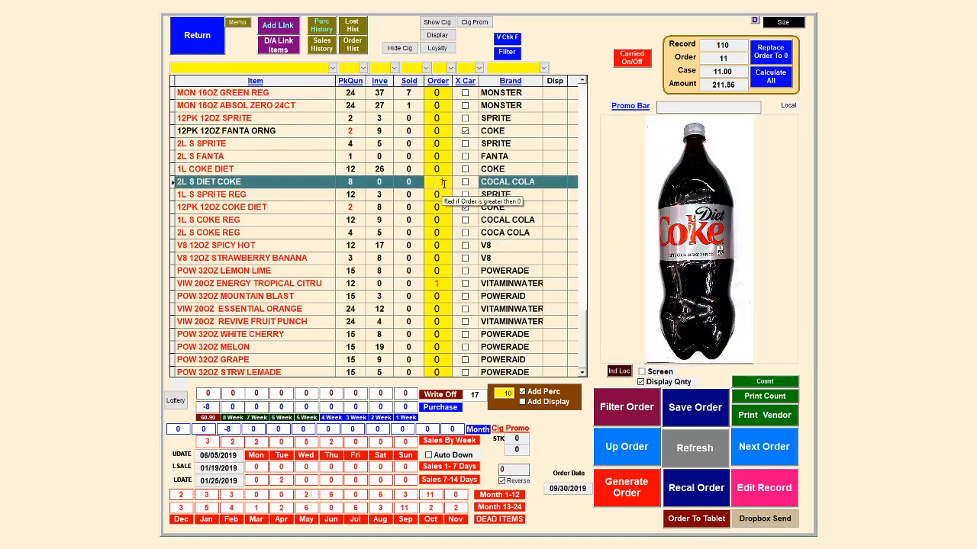
{"action": "left_click", "coordinate": [436, 284]}
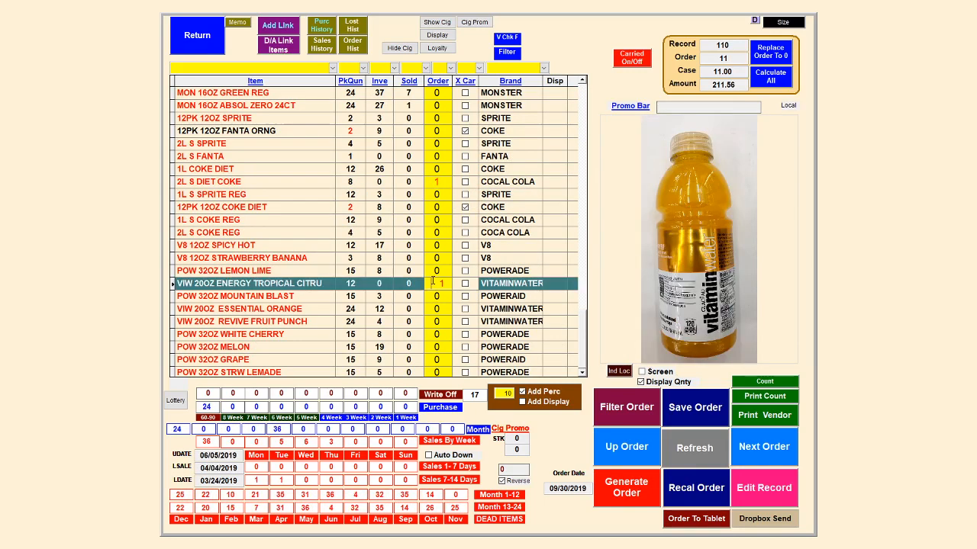
{"action": "scroll", "coordinate": [430, 309], "scroll_direction": "down", "scroll_amount": 4}
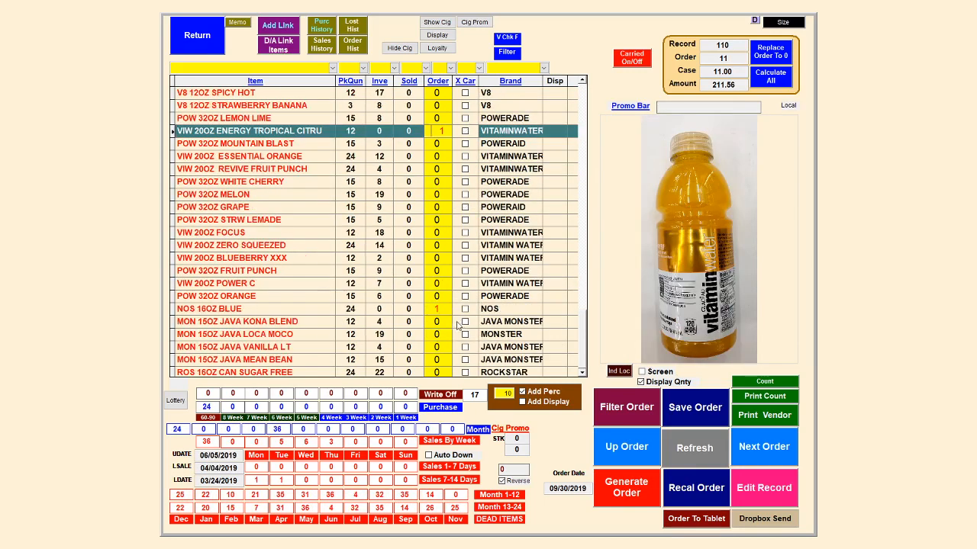
{"action": "left_click", "coordinate": [431, 308]}
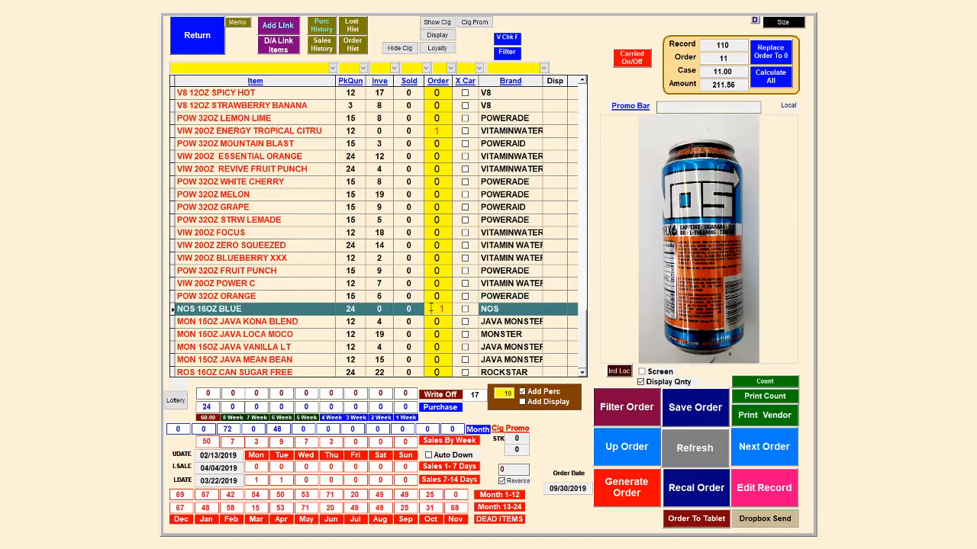
{"action": "left_click", "coordinate": [637, 411]}
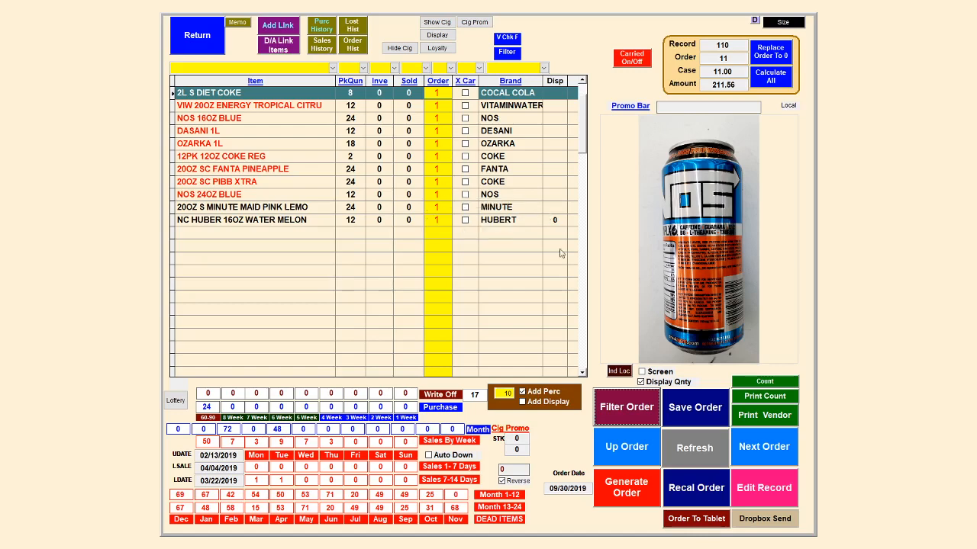
- Send the Coca-Cola order to the tablet, accepting the replacement of all orders with 0, and return to the main screen
{"action": "left_click", "coordinate": [697, 521]}
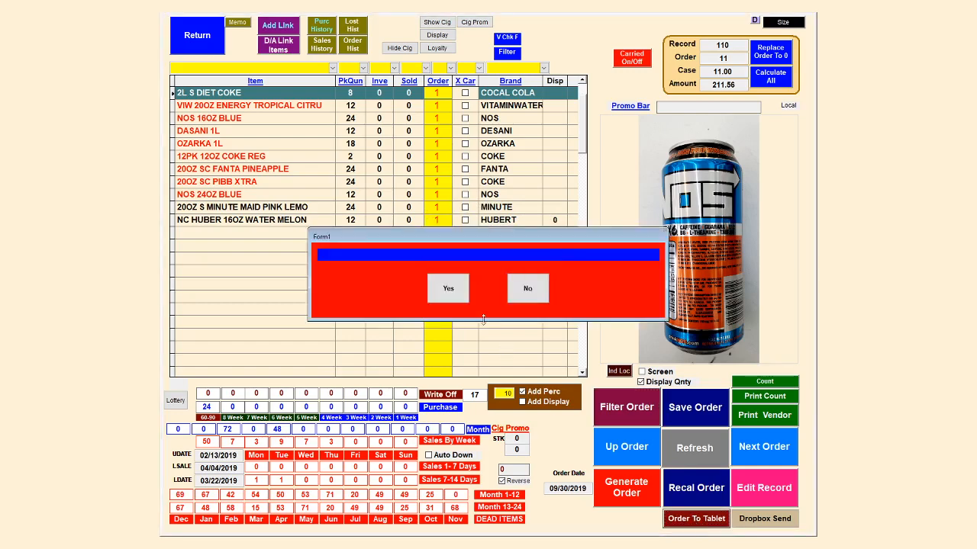
{"action": "left_click", "coordinate": [452, 288]}
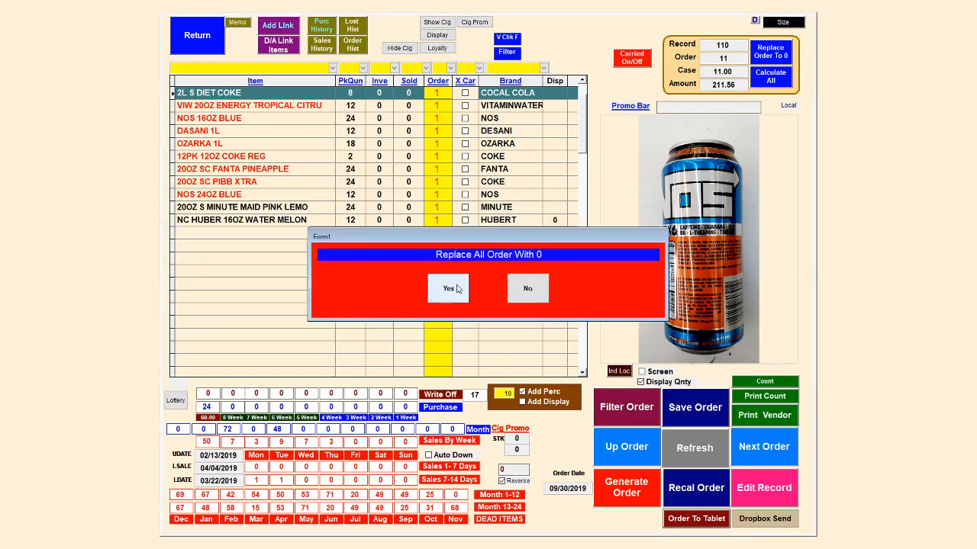
{"action": "left_click", "coordinate": [450, 289]}
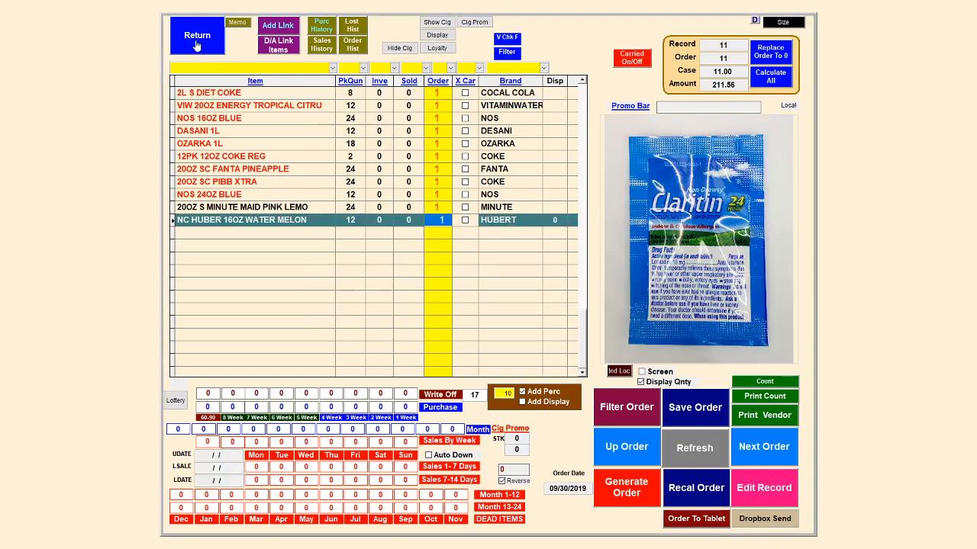
{"action": "left_click", "coordinate": [197, 44]}
{"action": "left_click", "coordinate": [296, 168]}
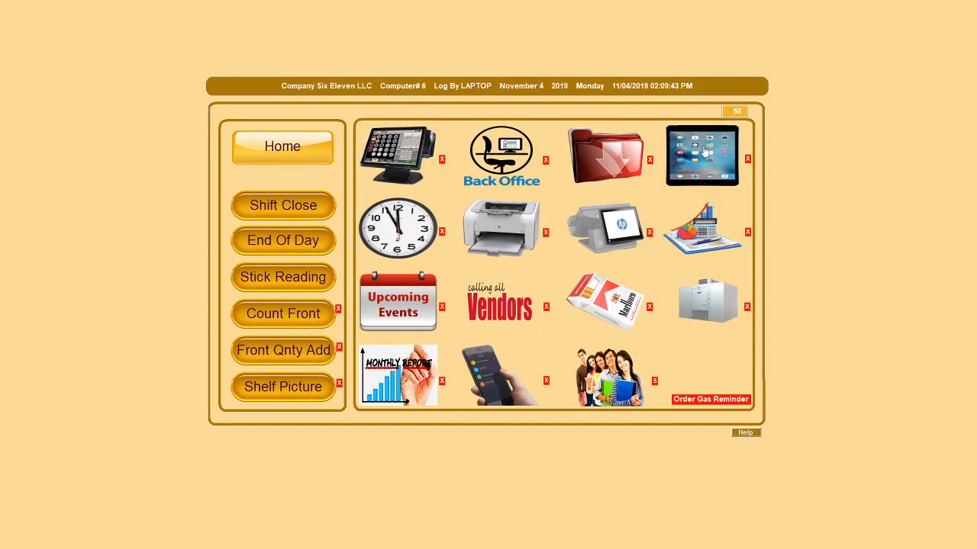
- Reload the home screen to make the tablet functions available, and open All Inventory Count
{"action": "left_click", "coordinate": [704, 152]}
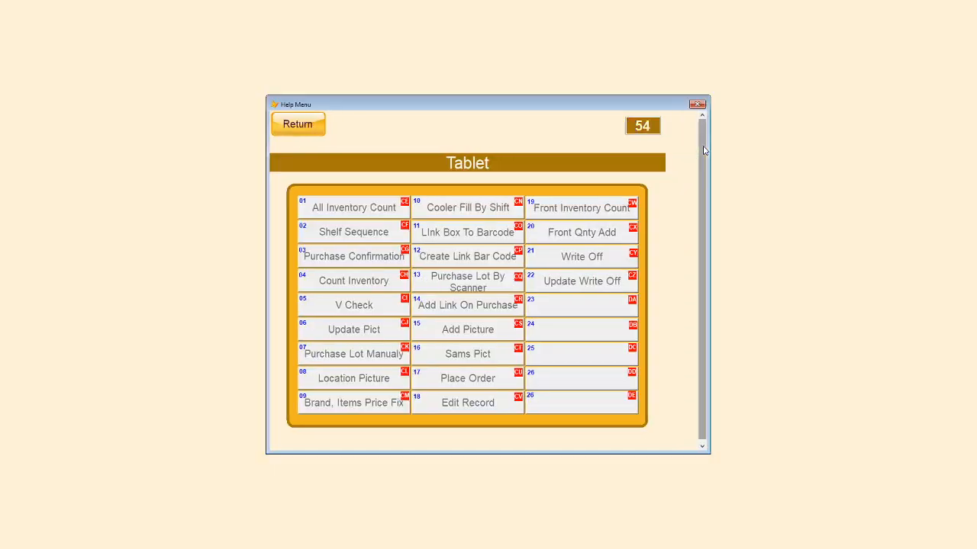
{"action": "left_click", "coordinate": [300, 127]}
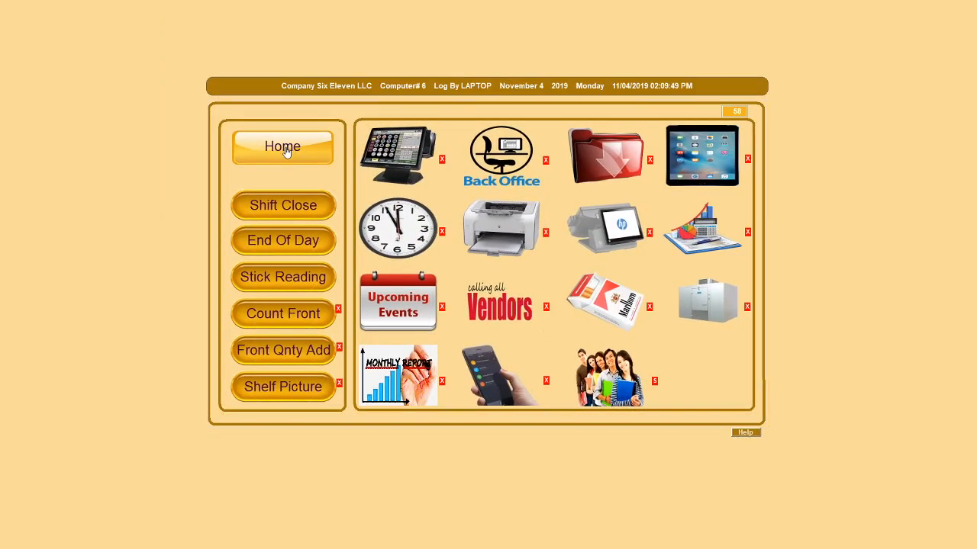
{"action": "left_click", "coordinate": [284, 148]}
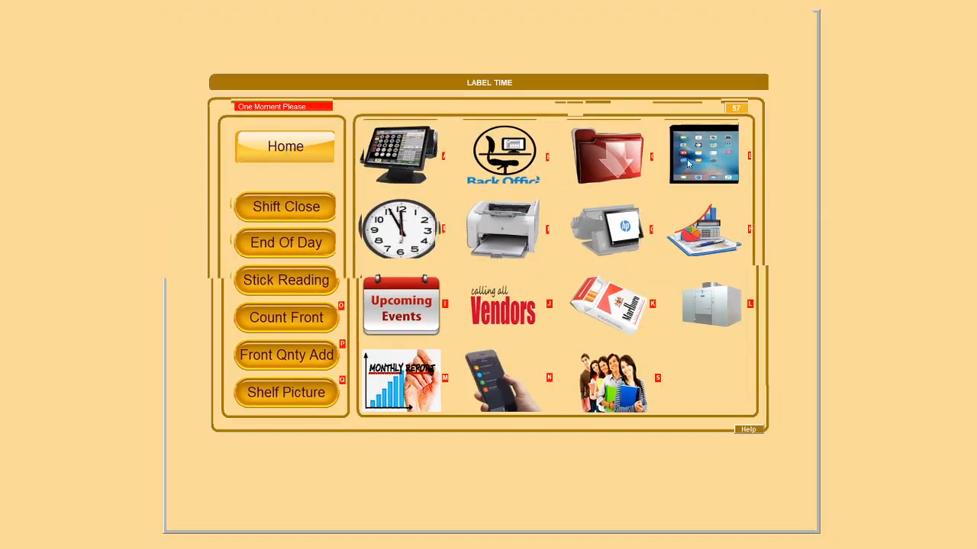
{"action": "left_click", "coordinate": [689, 174]}
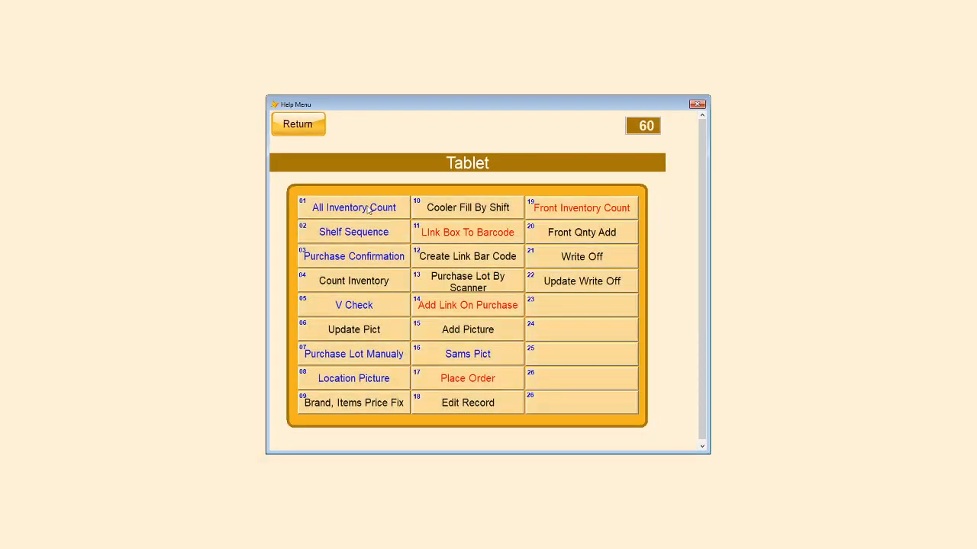
{"action": "left_click", "coordinate": [368, 208]}
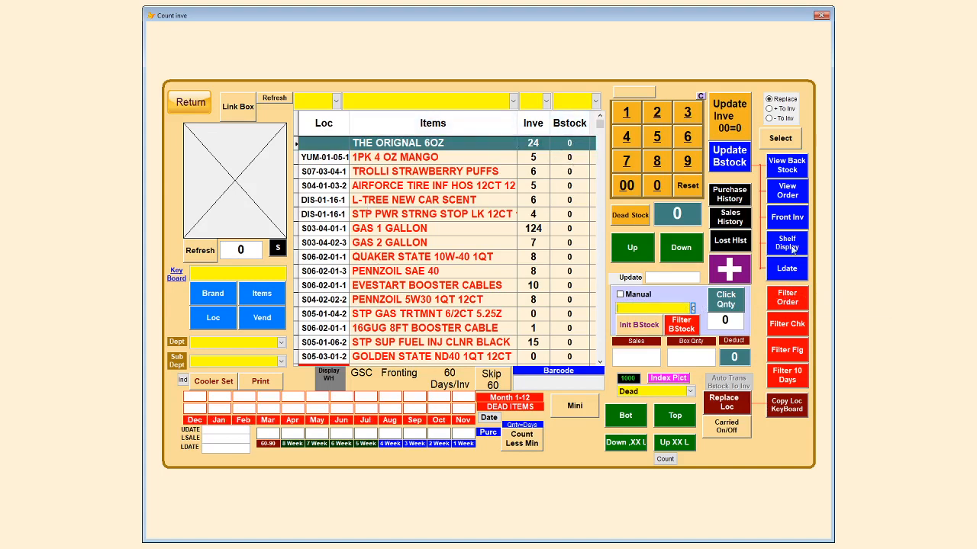
- Filter the count list to ordered items with their order quantities shown, and step through the items down to 12PK 12OZ COKE REG
{"action": "left_click", "coordinate": [786, 299]}
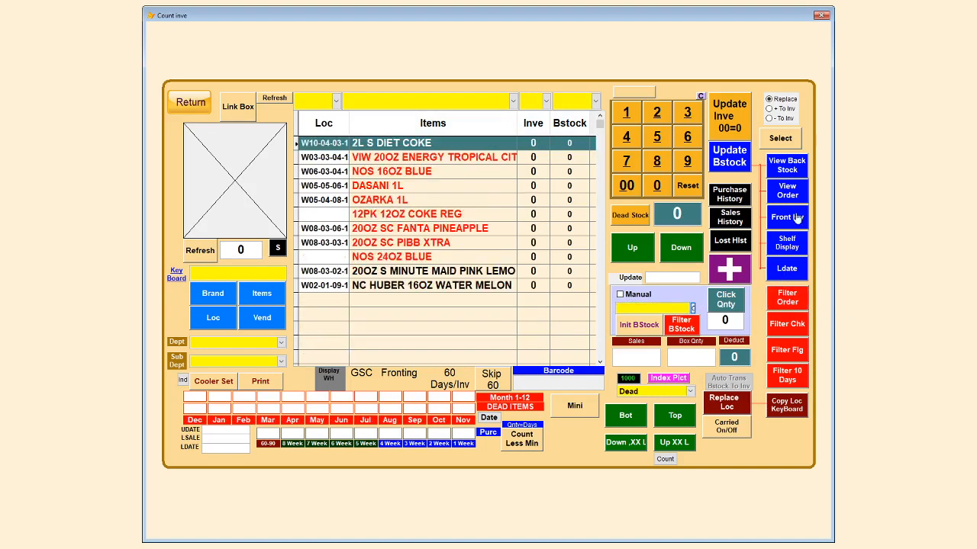
{"action": "left_click", "coordinate": [788, 191]}
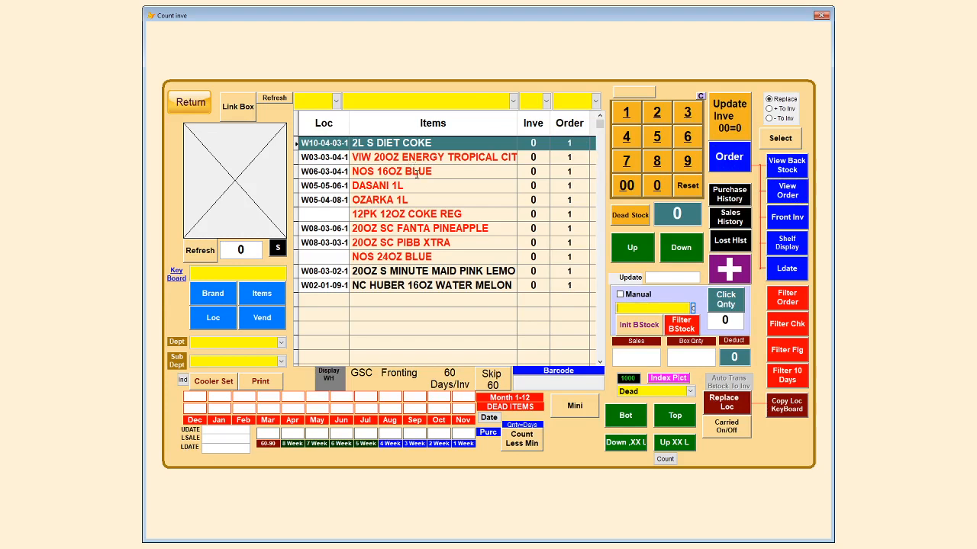
{"action": "left_click", "coordinate": [680, 245]}
{"action": "left_click", "coordinate": [680, 246]}
{"action": "left_click", "coordinate": [680, 246]}
{"action": "left_click", "coordinate": [680, 246]}
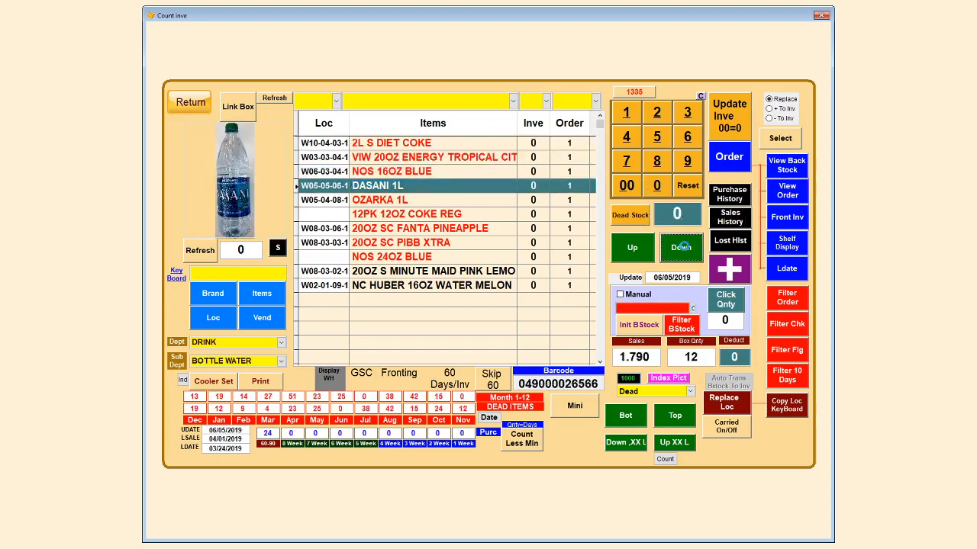
{"action": "left_click", "coordinate": [680, 247]}
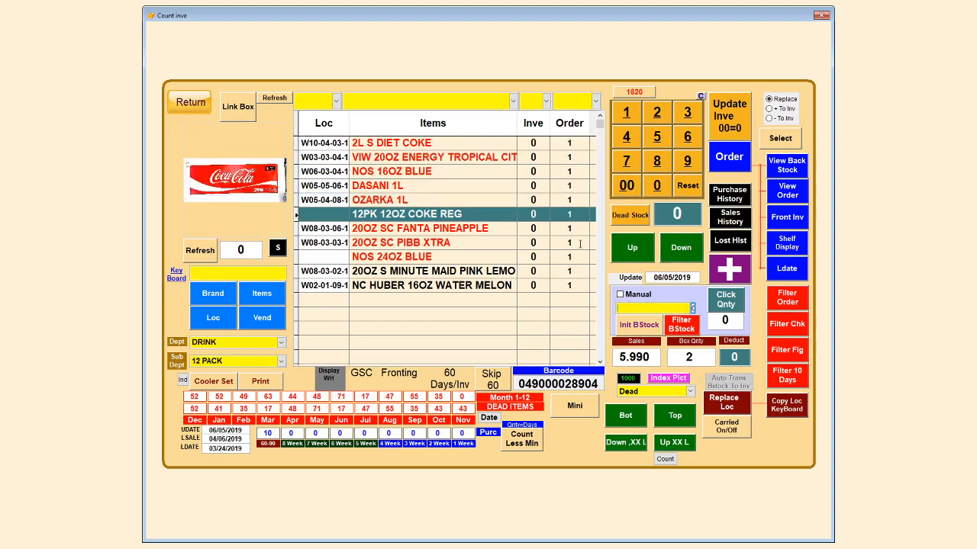
- Update the inventory count of 12PK 12OZ COKE REG with 5 and set its order quantity to 0
{"action": "left_click", "coordinate": [657, 136]}
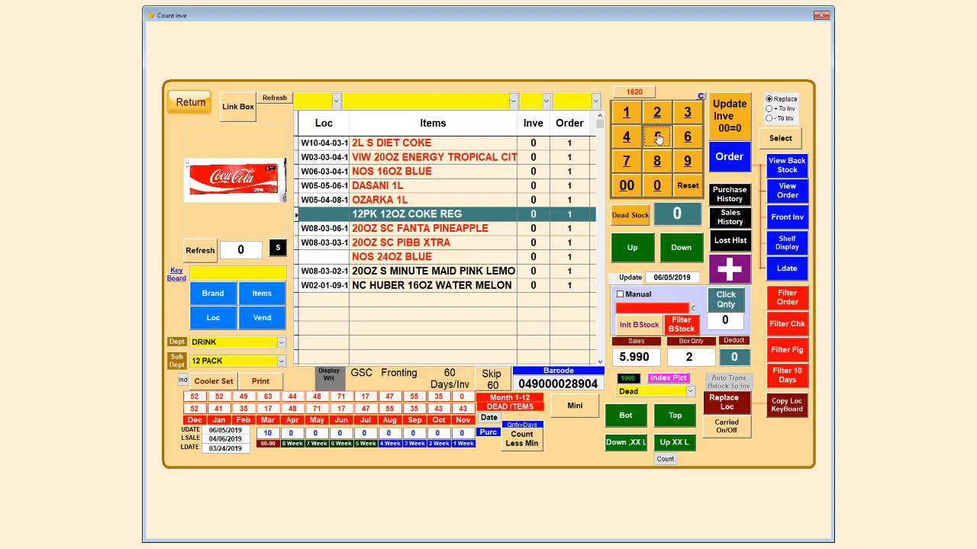
{"action": "left_click", "coordinate": [735, 129]}
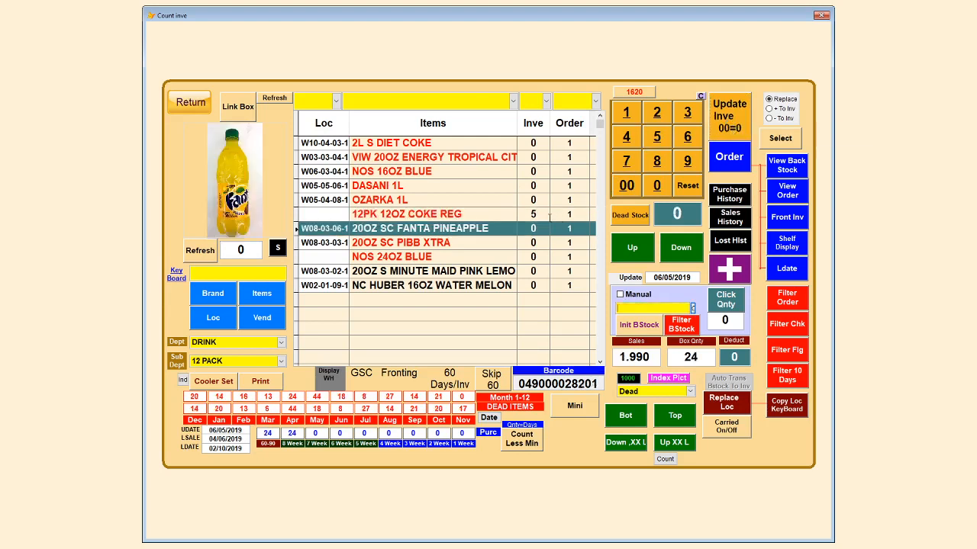
{"action": "left_click", "coordinate": [532, 214]}
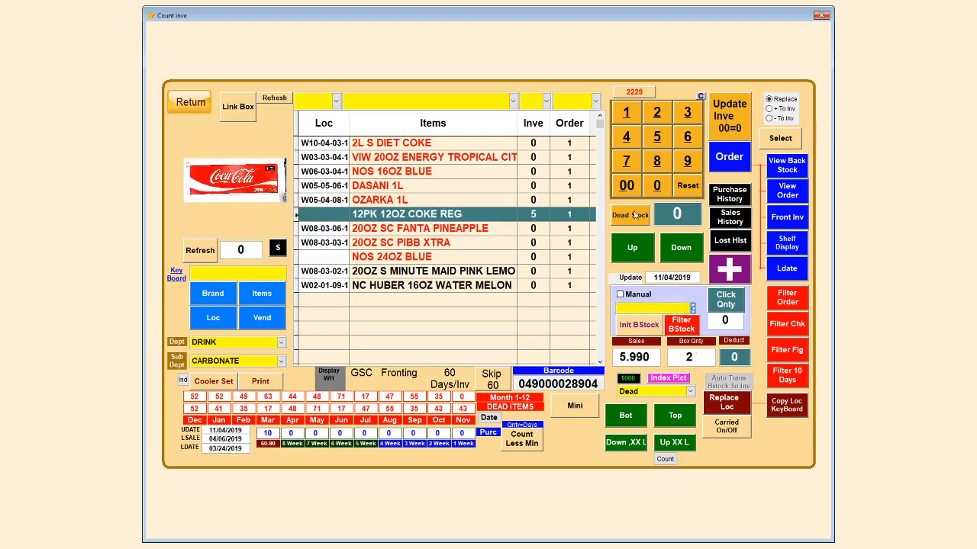
{"action": "left_click", "coordinate": [657, 186]}
{"action": "left_click", "coordinate": [727, 157]}
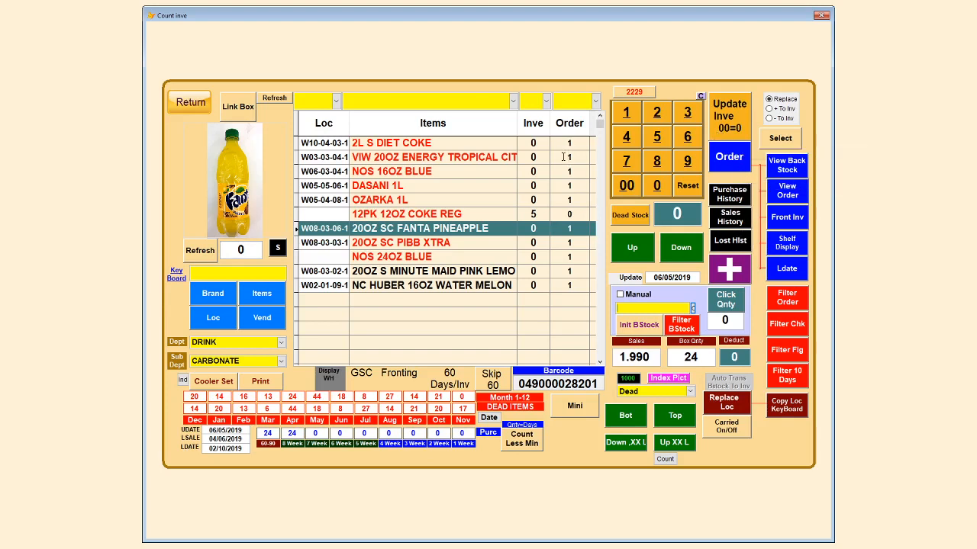
- Return to the home screen, reload it, and reopen All Inventory Count from the tablet functions
{"action": "left_click", "coordinate": [185, 104]}
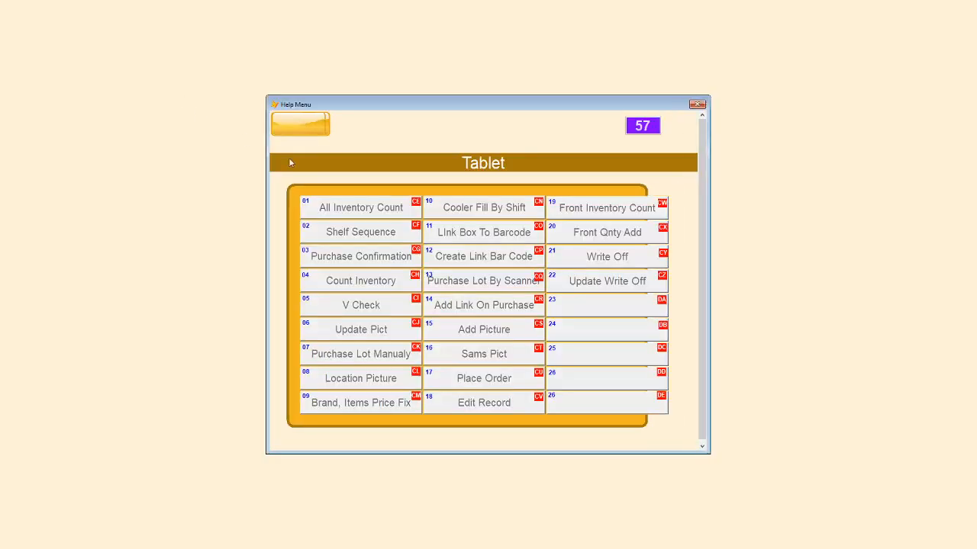
{"action": "left_click", "coordinate": [300, 126]}
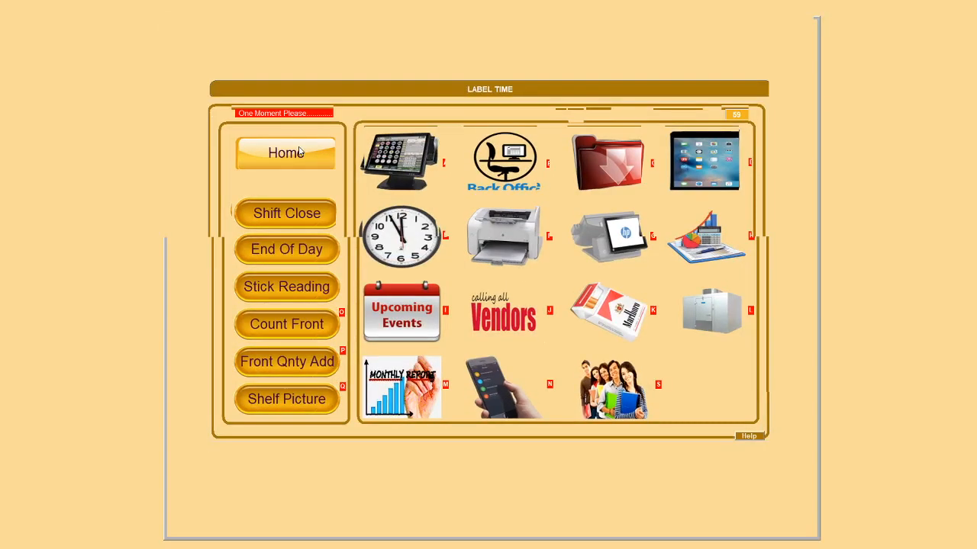
{"action": "left_click", "coordinate": [292, 158]}
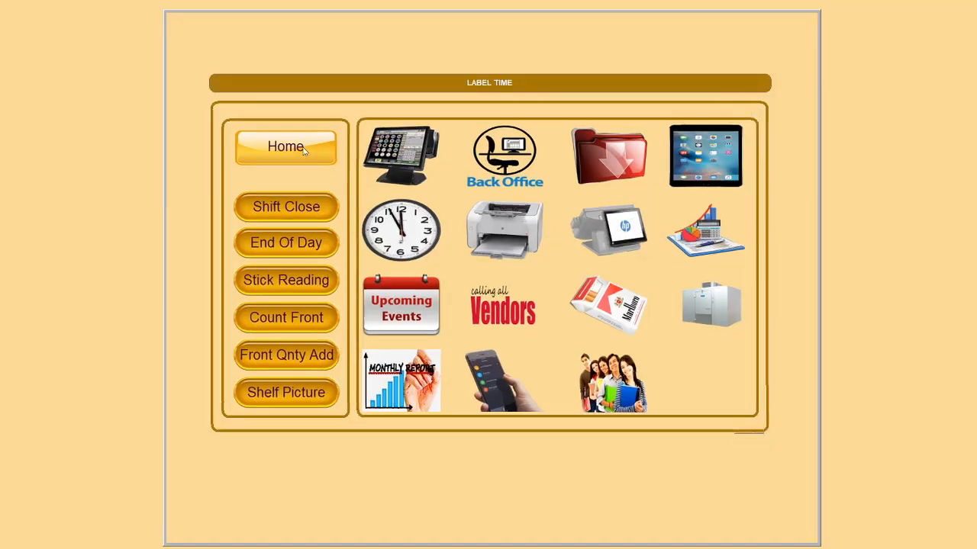
{"action": "left_click", "coordinate": [706, 154]}
{"action": "left_click", "coordinate": [373, 214]}
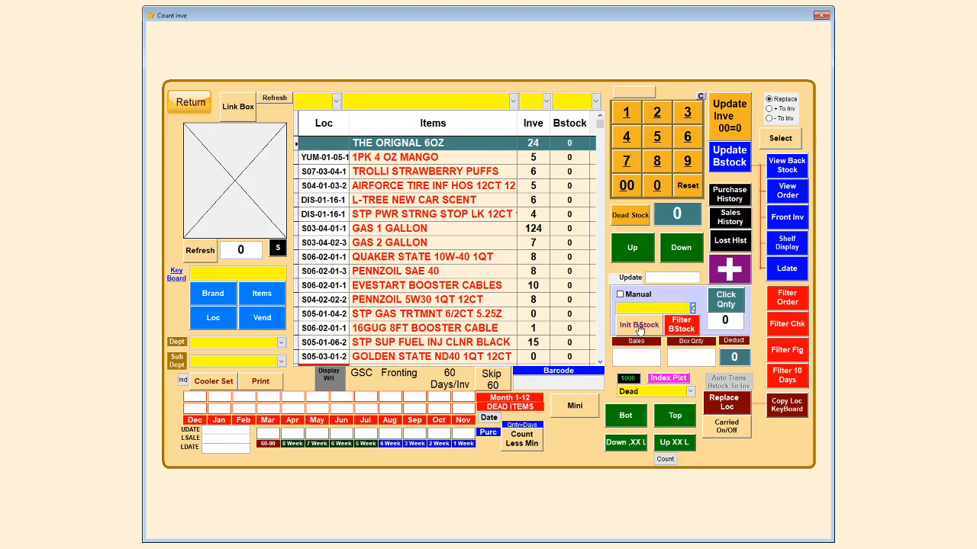
- Initialize the backstock quantities, check the list filtered to backstock items, and restore the full item list
{"action": "left_click", "coordinate": [640, 327]}
{"action": "left_click", "coordinate": [232, 116]}
{"action": "left_click", "coordinate": [600, 362]}
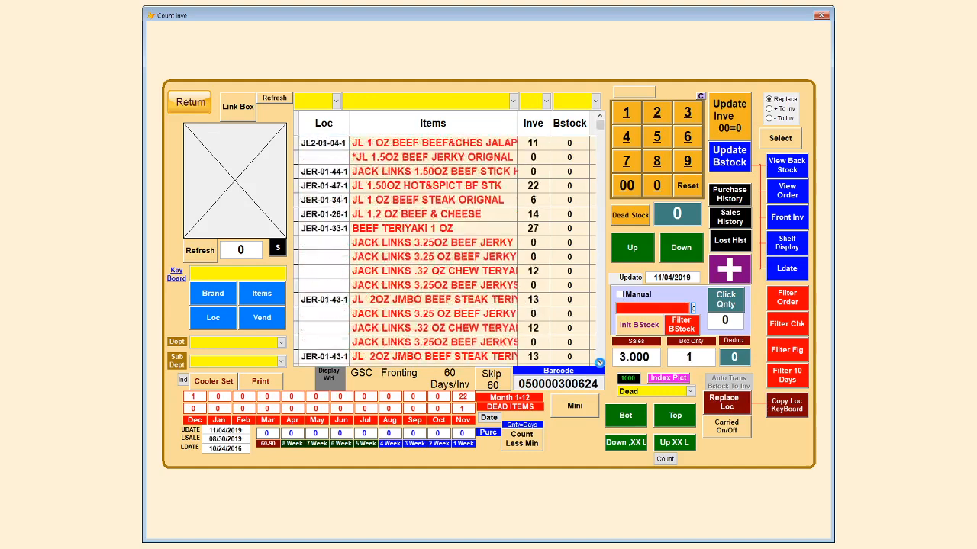
{"action": "left_click", "coordinate": [600, 119]}
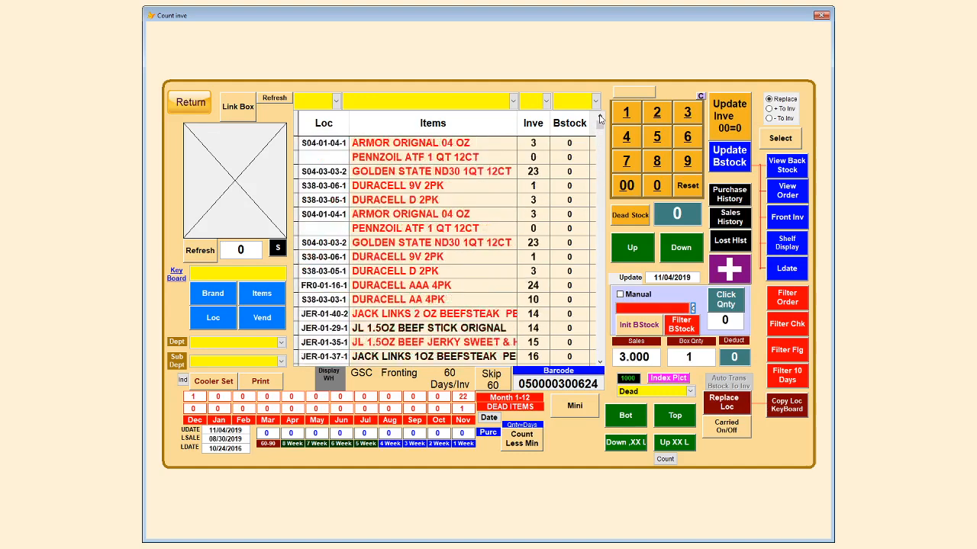
{"action": "left_click", "coordinate": [600, 119]}
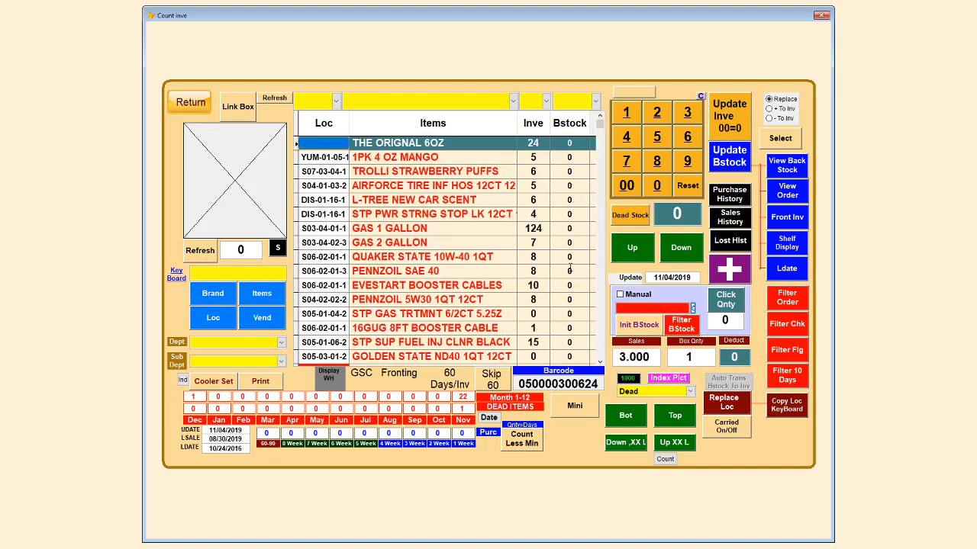
{"action": "left_click", "coordinate": [682, 326]}
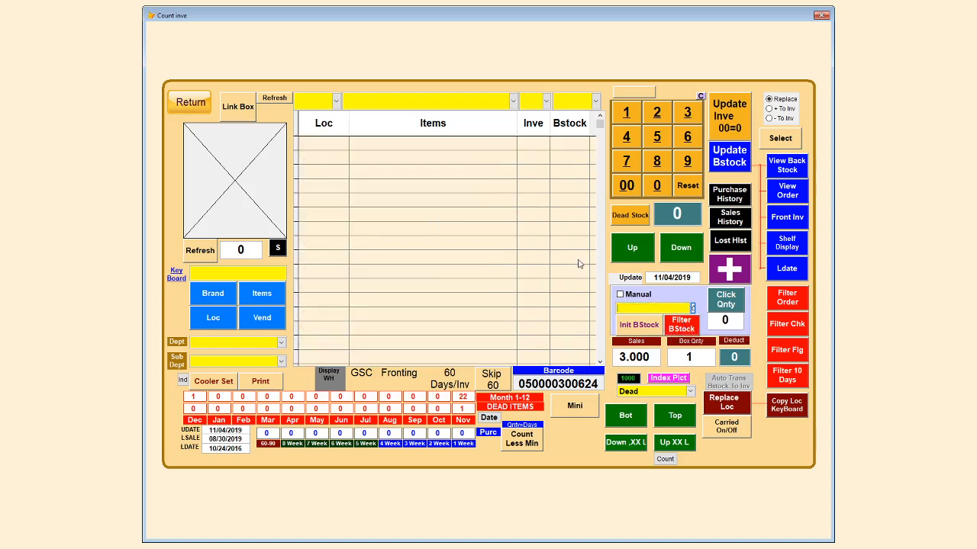
{"action": "left_click", "coordinate": [280, 105]}
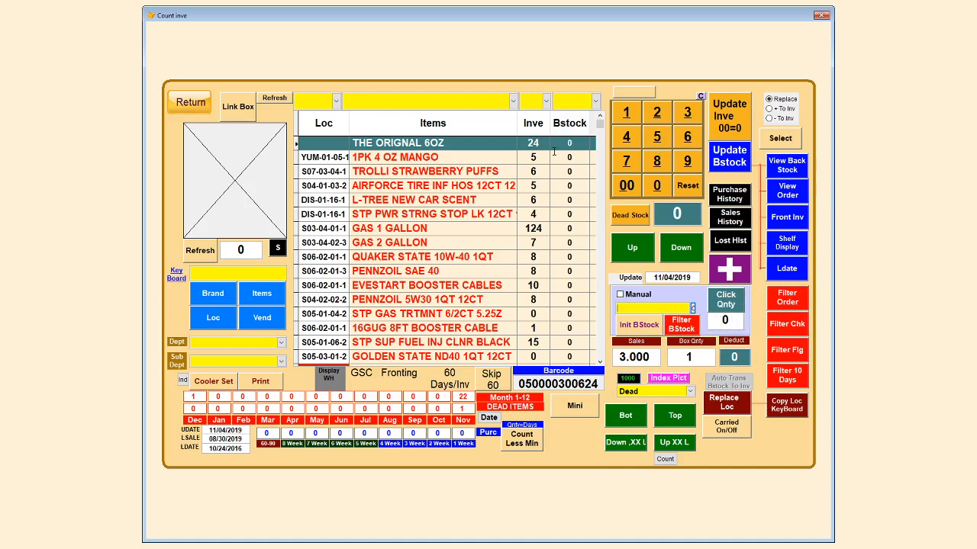
- Set the click quantity to 5 and enter barcode DUAA2 to record that backstock
{"action": "left_click", "coordinate": [654, 133]}
{"action": "left_click", "coordinate": [726, 300]}
{"action": "type", "text": "DUAA2"}
{"action": "key", "text": "Return"}
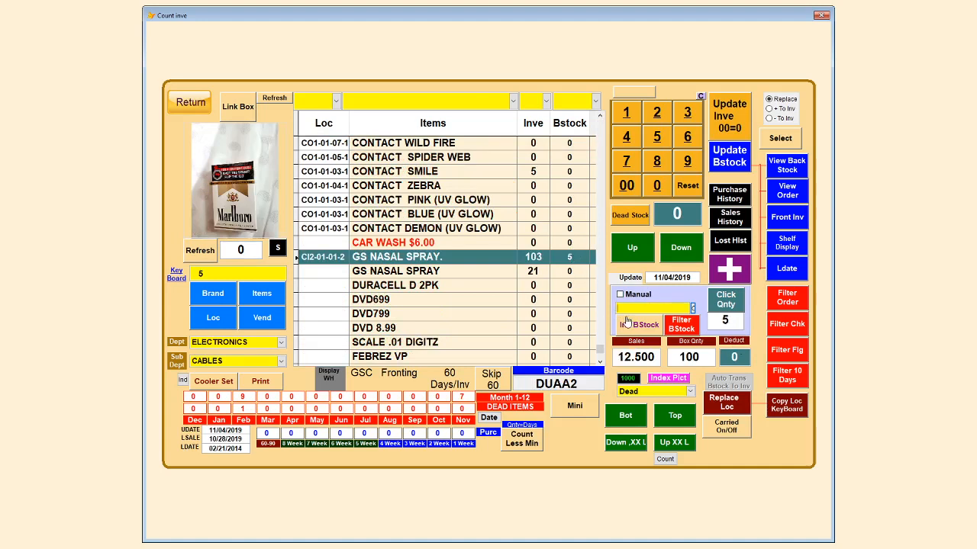
- Set the click quantity to 1 and enter barcode DUAA2 twice to add two units to its backstock
{"action": "left_click", "coordinate": [625, 113]}
{"action": "left_click", "coordinate": [723, 302]}
{"action": "type", "text": "DUAA2"}
{"action": "key", "text": "Return"}
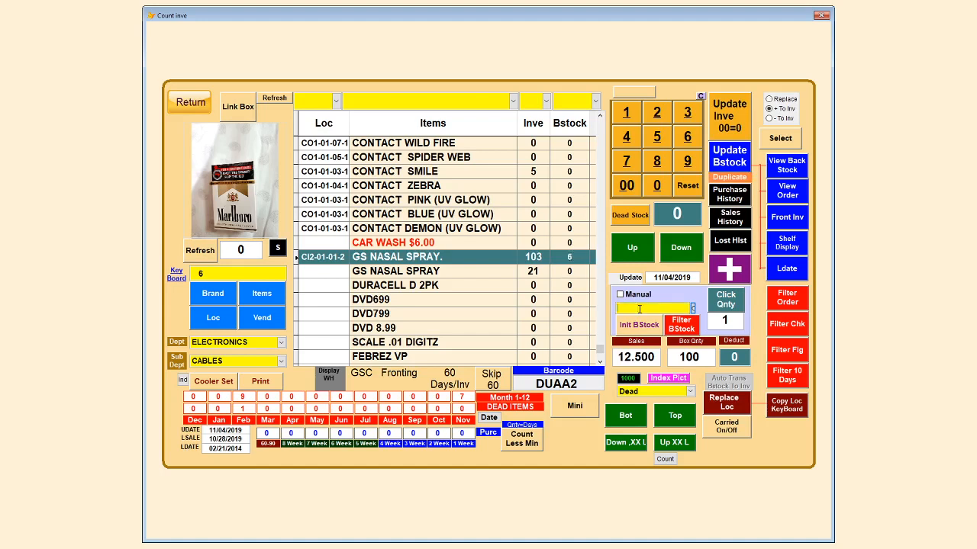
{"action": "type", "text": "DUAA2"}
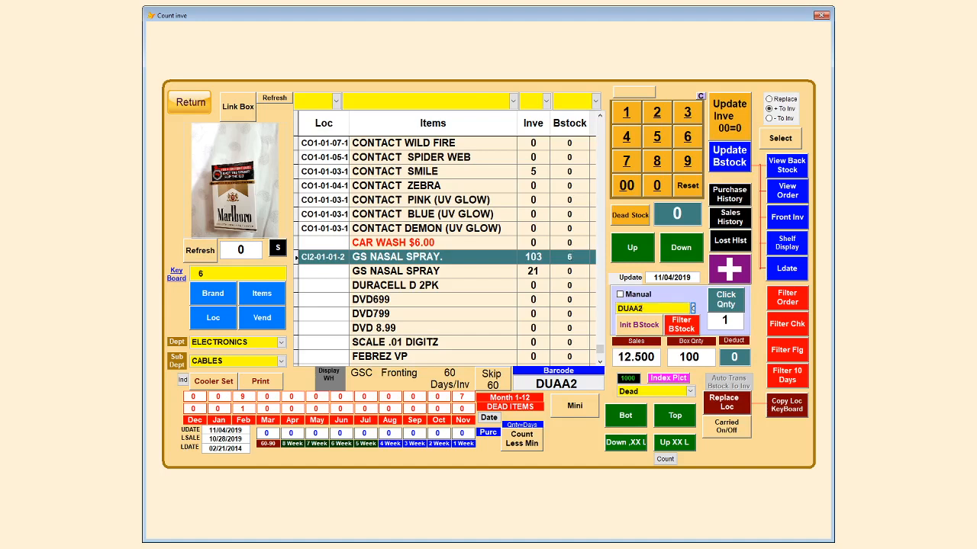
{"action": "key", "text": "Return"}
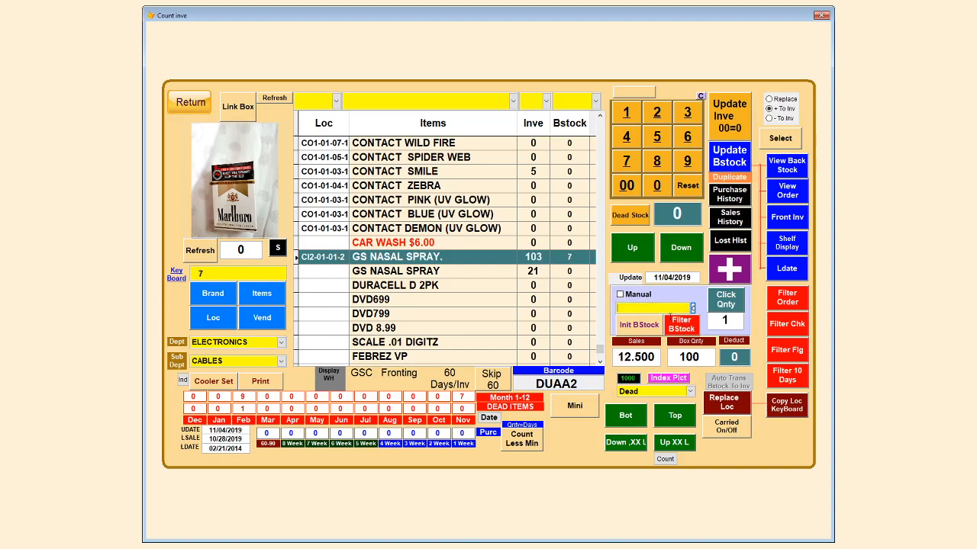
- Set the backstock of DVD699 to 5 and of CONTACT ZEBRA to 4
{"action": "left_click", "coordinate": [566, 299]}
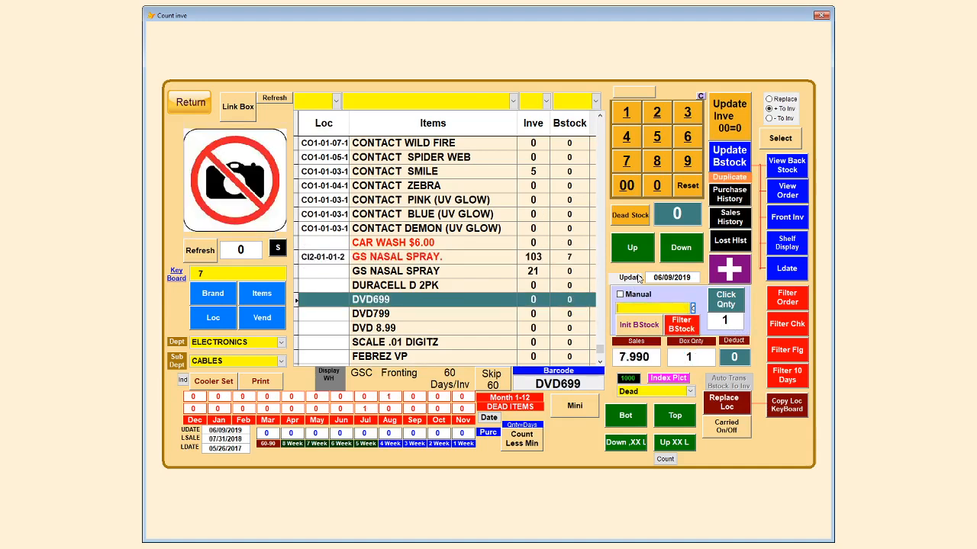
{"action": "left_click", "coordinate": [657, 137]}
{"action": "left_click", "coordinate": [729, 157]}
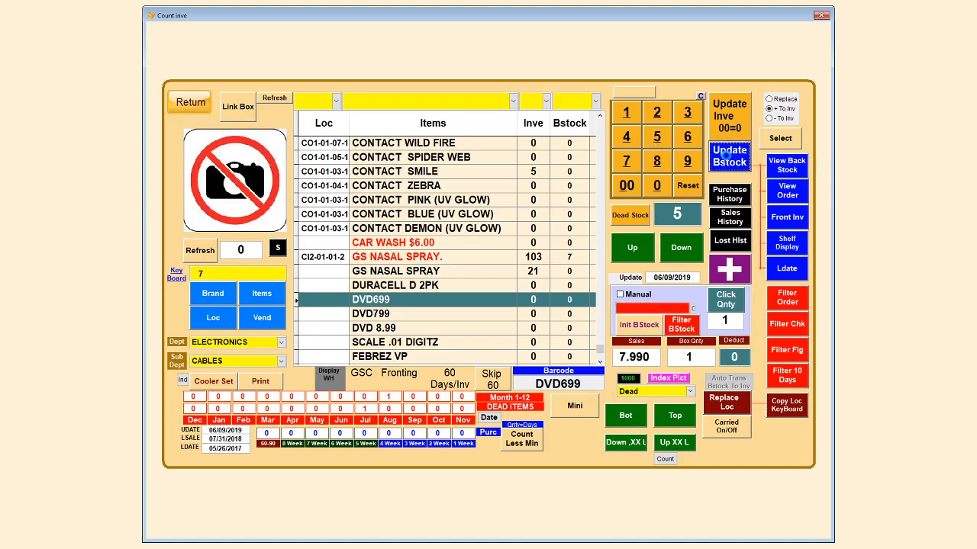
{"action": "left_click", "coordinate": [568, 185]}
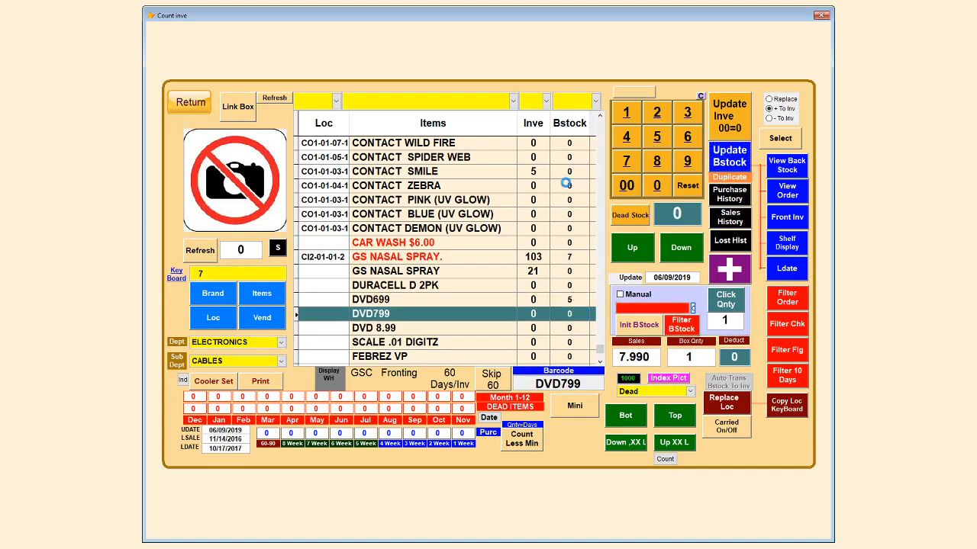
{"action": "left_click", "coordinate": [627, 137]}
{"action": "left_click", "coordinate": [718, 160]}
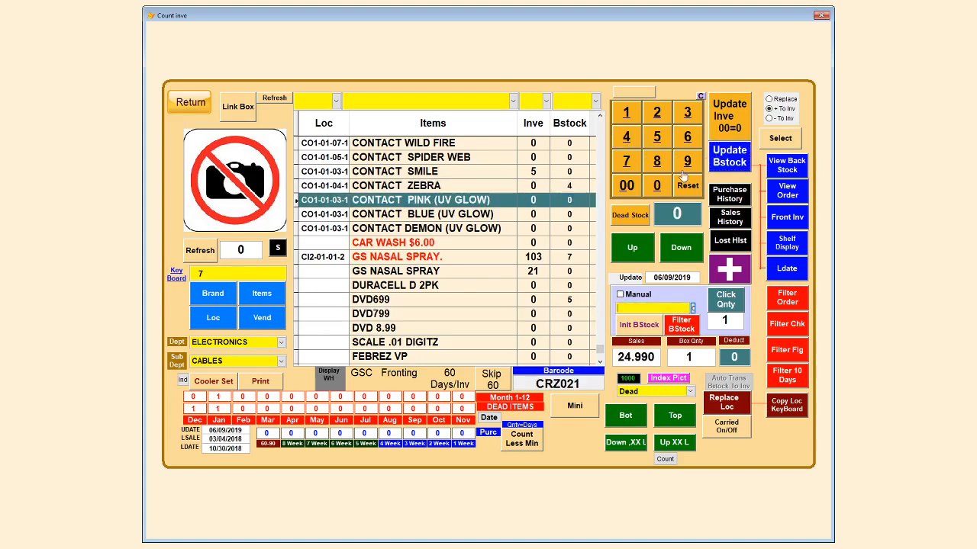
- Set the backstock of GS NASAL SPRAY with barcode TESTING to 6, and filter the list to backstock items
{"action": "left_click", "coordinate": [598, 361]}
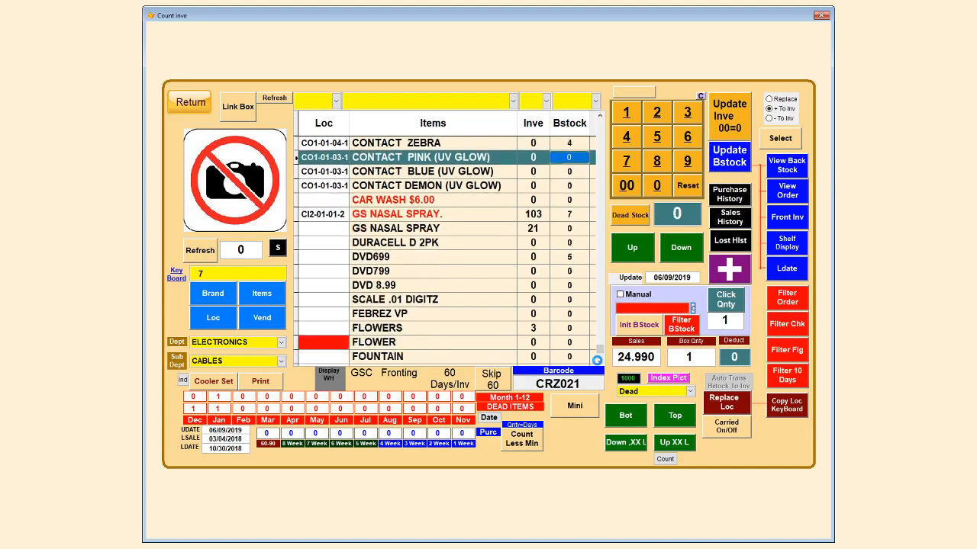
{"action": "left_click", "coordinate": [557, 285]}
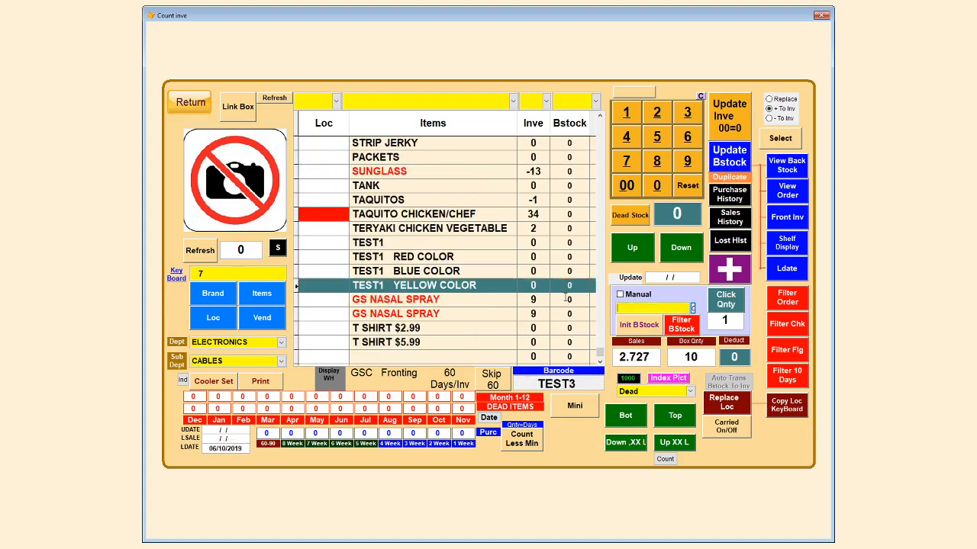
{"action": "left_click", "coordinate": [566, 299]}
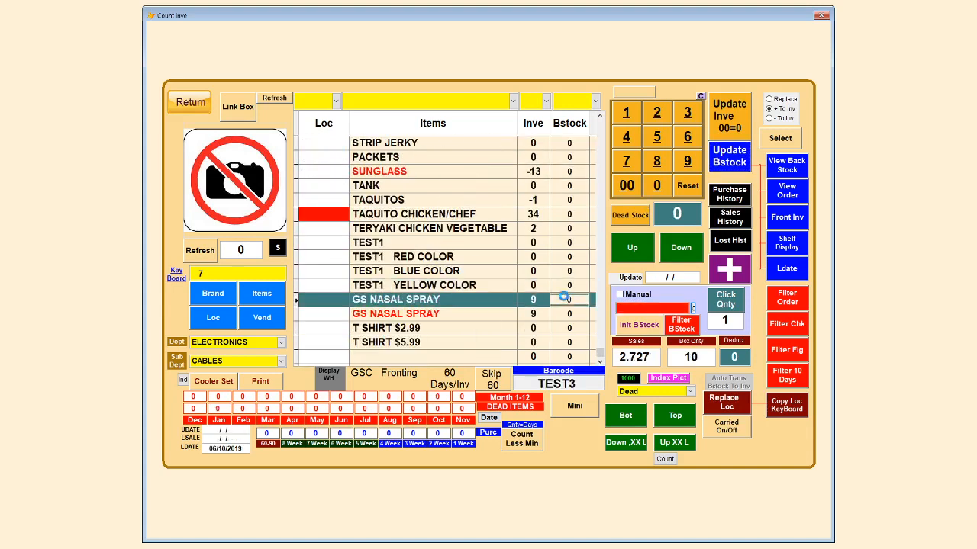
{"action": "left_click", "coordinate": [687, 136]}
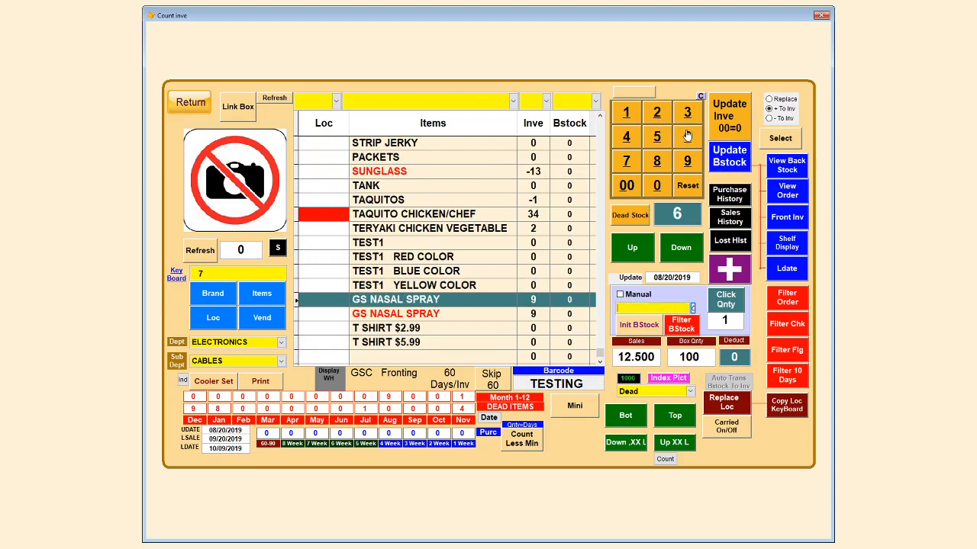
{"action": "left_click", "coordinate": [724, 155]}
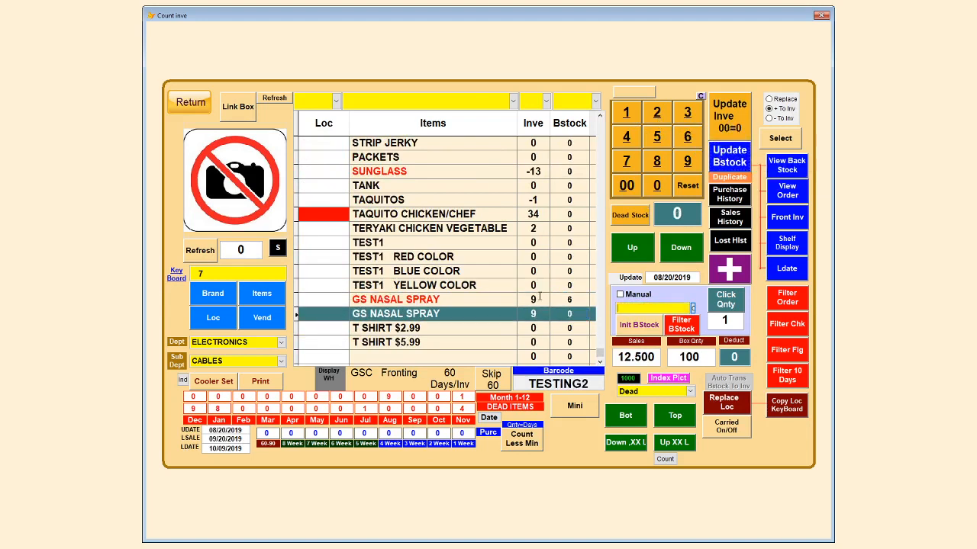
{"action": "left_click", "coordinate": [601, 125]}
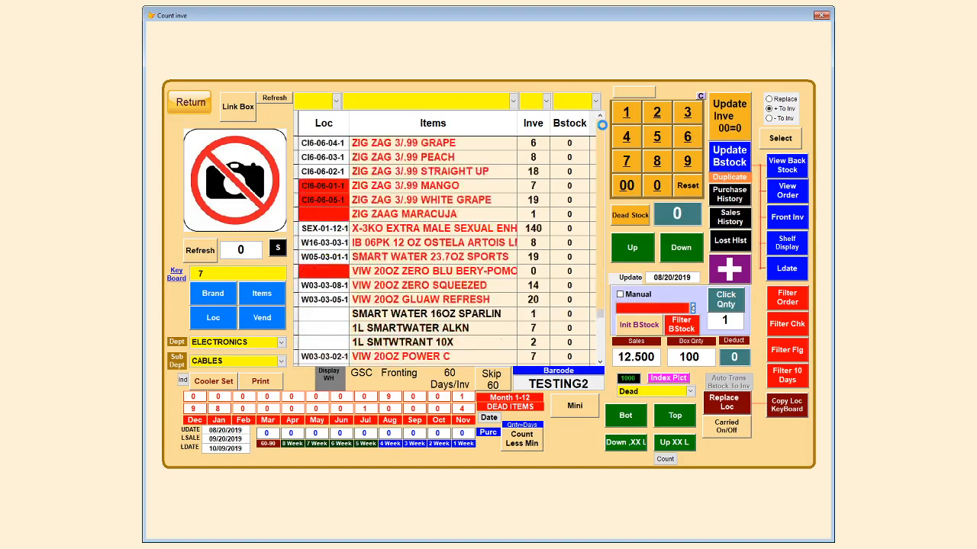
{"action": "left_click", "coordinate": [682, 329]}
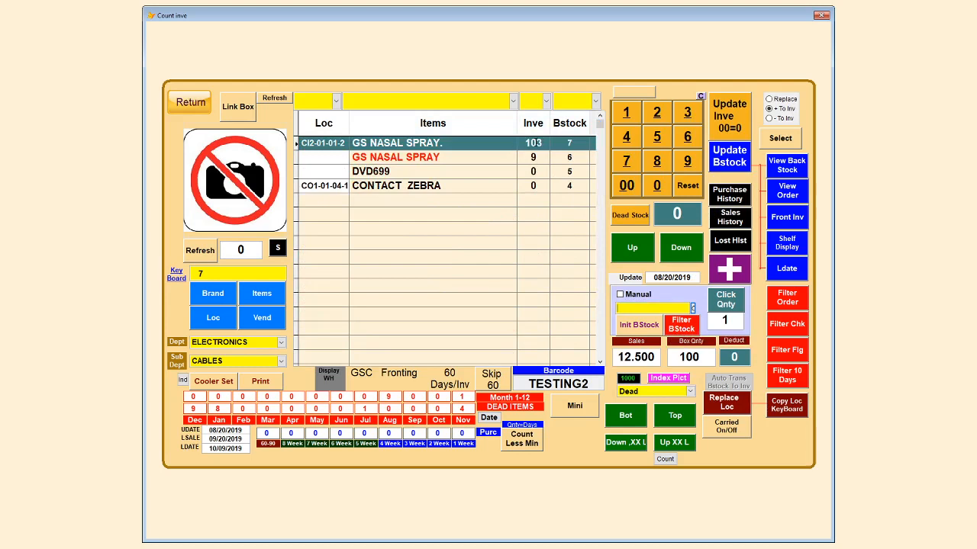
{"action": "left_click", "coordinate": [626, 115]}
{"action": "left_click", "coordinate": [657, 187]}
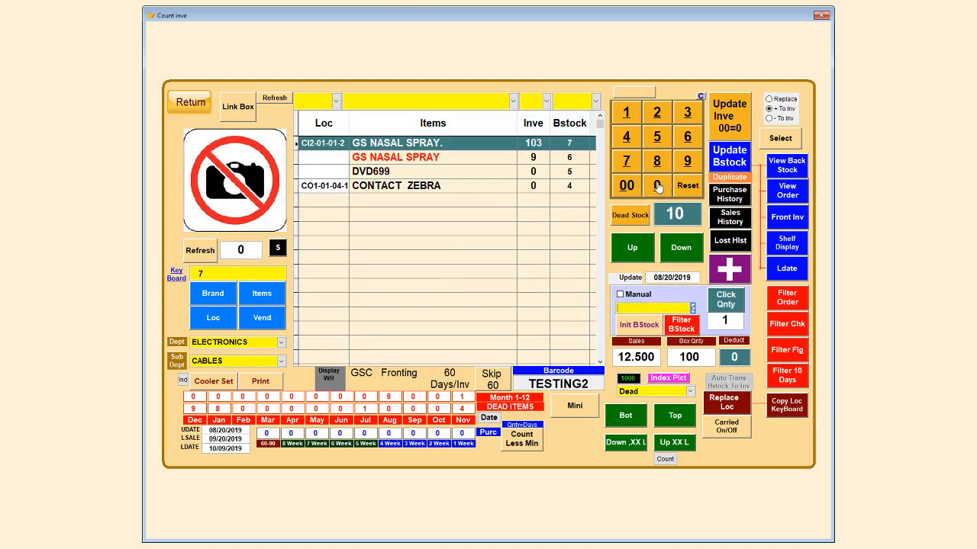
{"action": "left_click", "coordinate": [687, 186]}
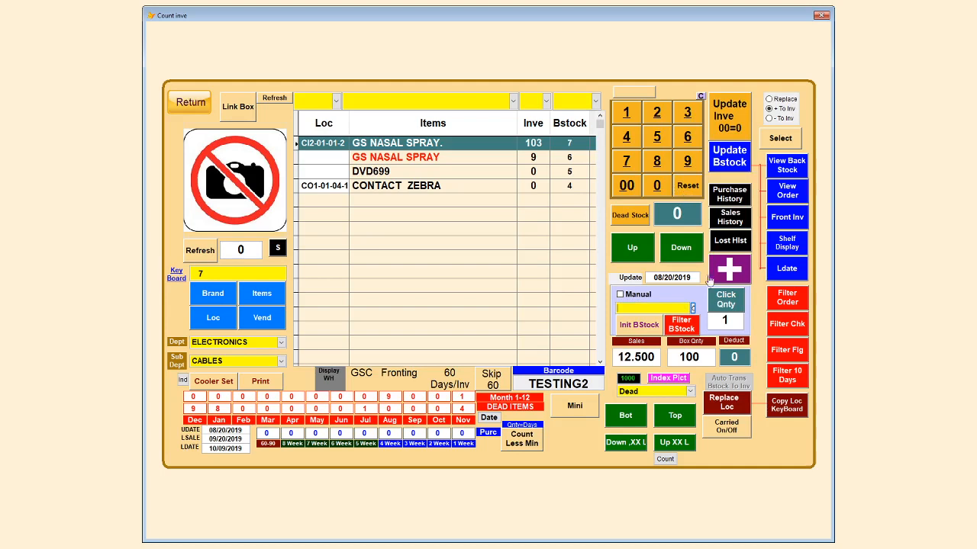
- Update inventory with front counts of 100 for GS NASAL SPRAY. at CI2-01-01-2 and 5 for the other GS NASAL SPRAY, adding their backstock
{"action": "left_click", "coordinate": [728, 302]}
{"action": "left_click", "coordinate": [627, 114]}
{"action": "left_click", "coordinate": [654, 186]}
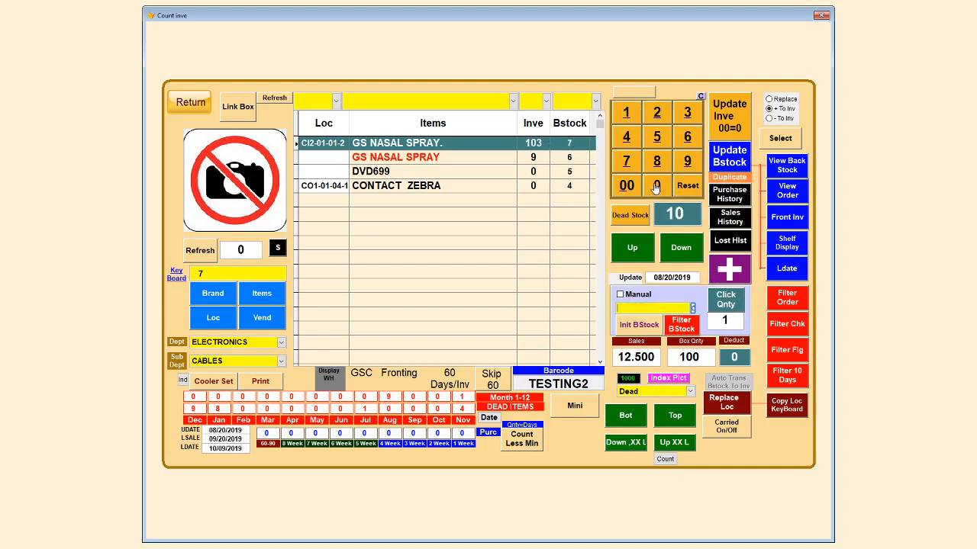
{"action": "left_click", "coordinate": [655, 186]}
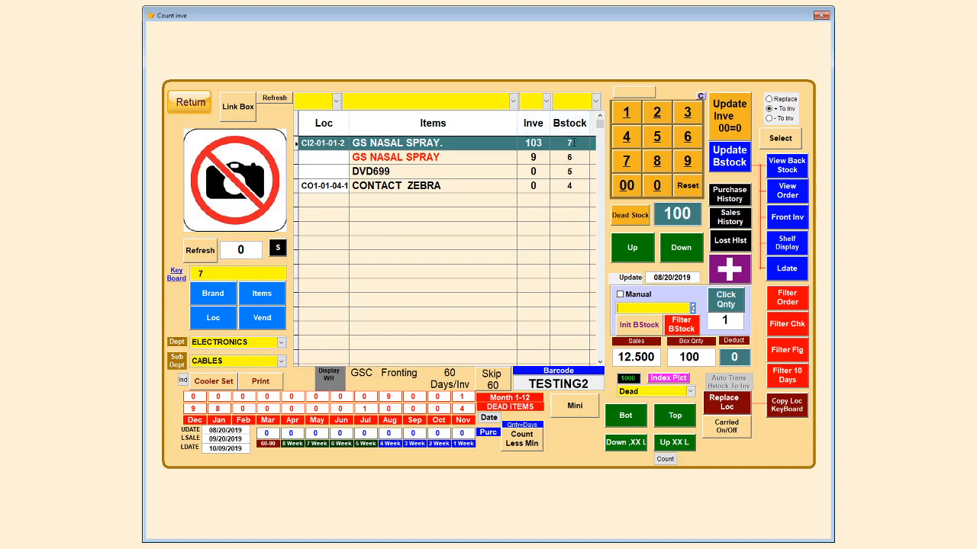
{"action": "left_click", "coordinate": [725, 122]}
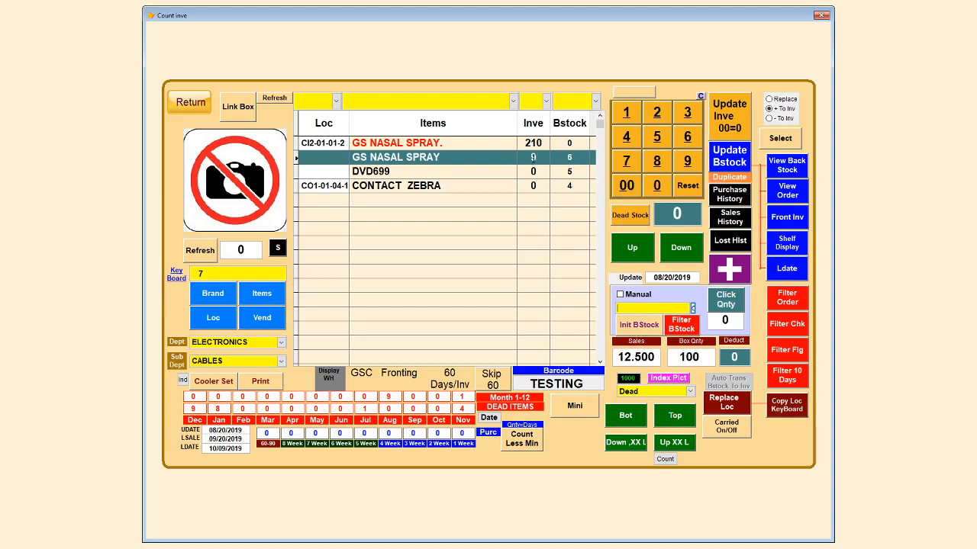
{"action": "left_click", "coordinate": [655, 138]}
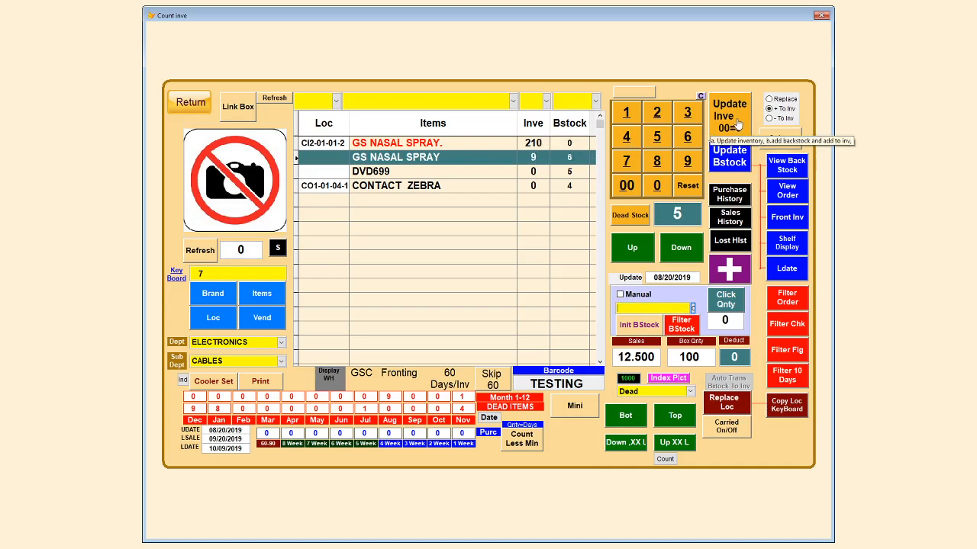
{"action": "left_click", "coordinate": [736, 126]}
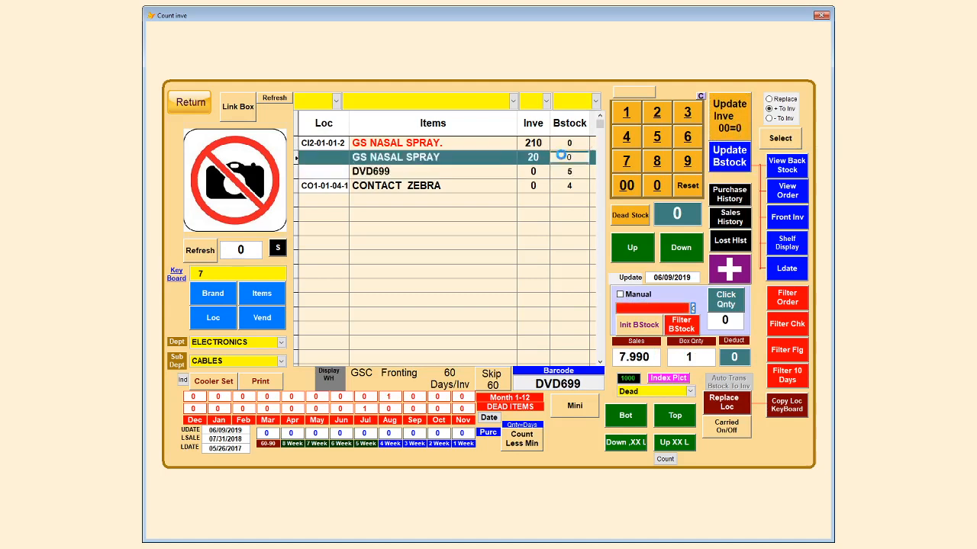
- Add 5 units to the inventory of GS NASAL SPRAY with barcode TESTING
{"action": "left_click", "coordinate": [562, 156]}
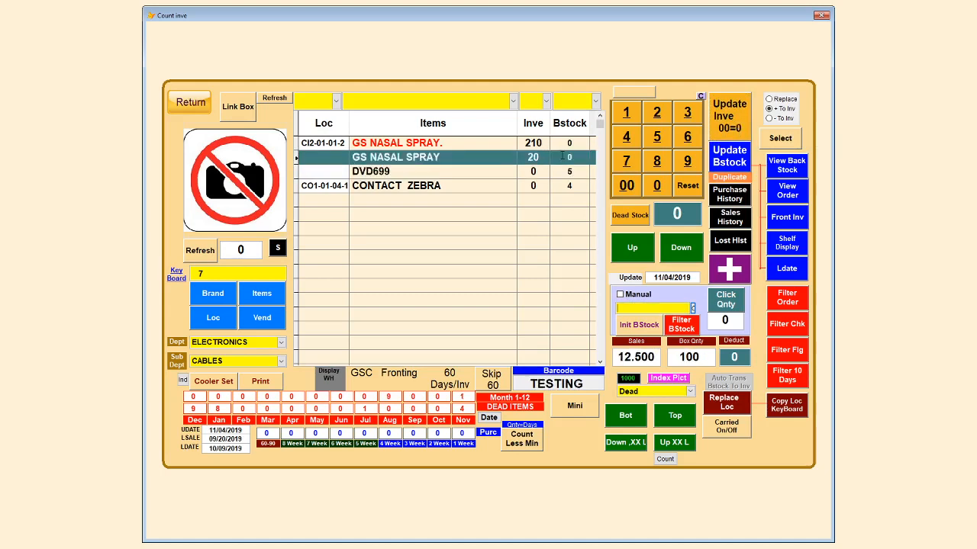
{"action": "left_click", "coordinate": [658, 137]}
{"action": "left_click", "coordinate": [725, 121]}
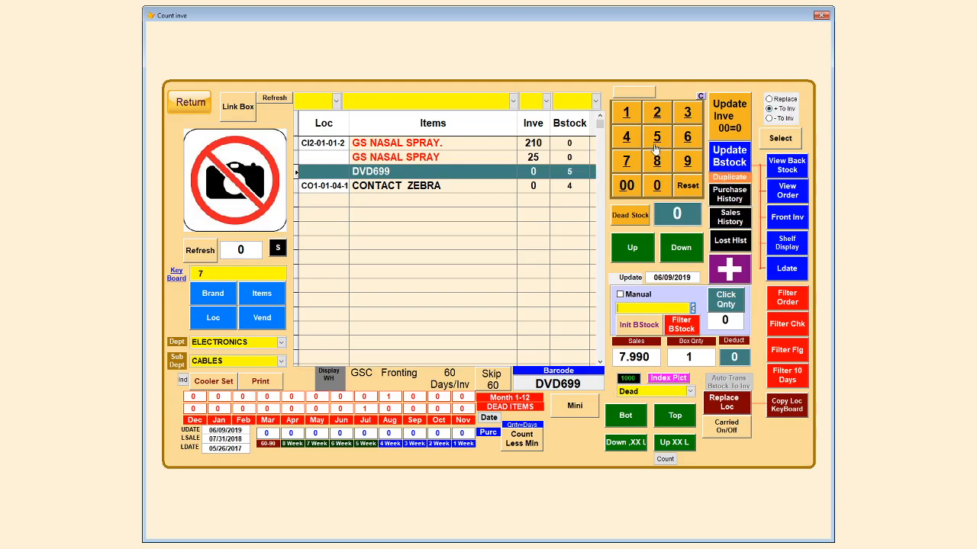
- Switch the inventory update mode to Replace and set the backstock of GS NASAL SPRAY with barcode TESTING to 5
{"action": "left_click", "coordinate": [780, 142]}
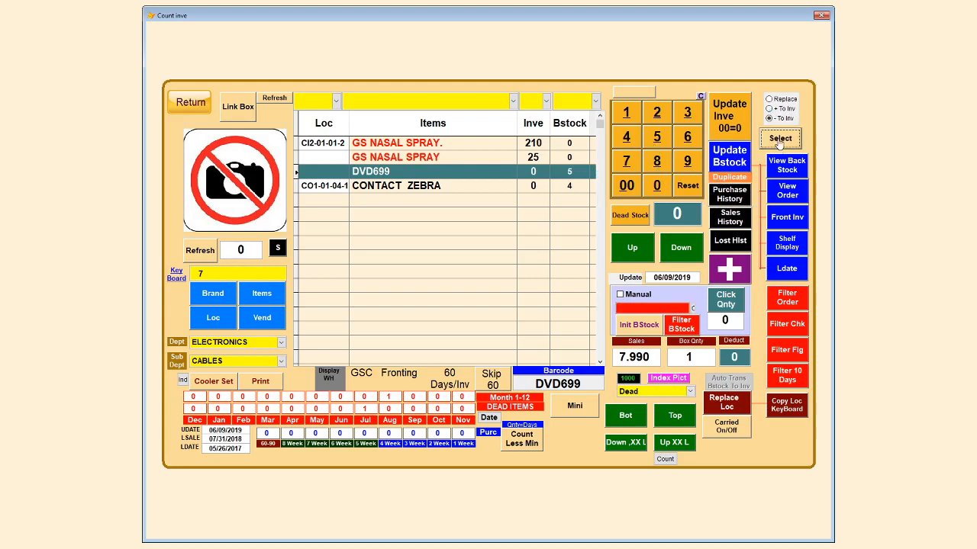
{"action": "left_click", "coordinate": [786, 100]}
{"action": "left_click", "coordinate": [547, 157]}
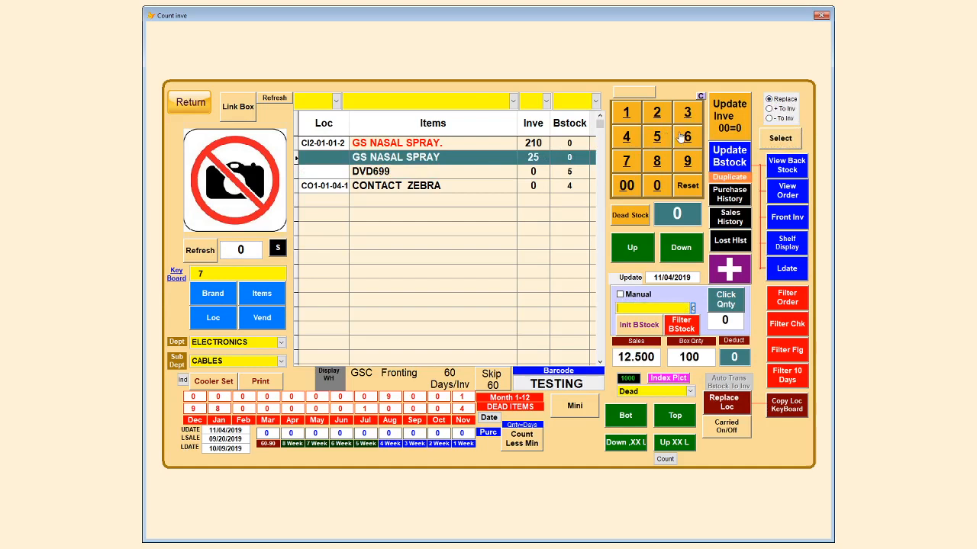
{"action": "left_click", "coordinate": [658, 137]}
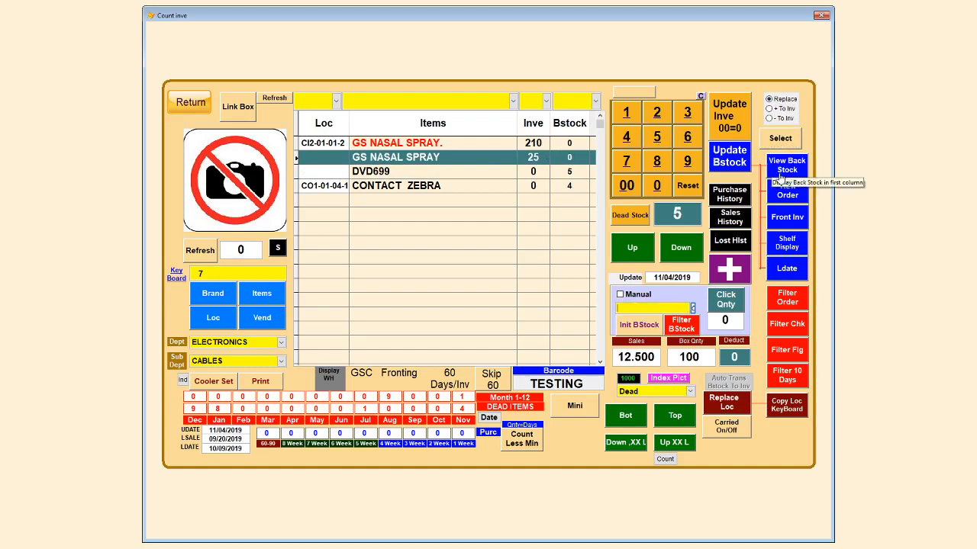
{"action": "left_click", "coordinate": [728, 157]}
- Update the inventory of GS NASAL SPRAY with barcode TESTING using a front count of 6 plus its backstock
{"action": "left_click", "coordinate": [534, 157]}
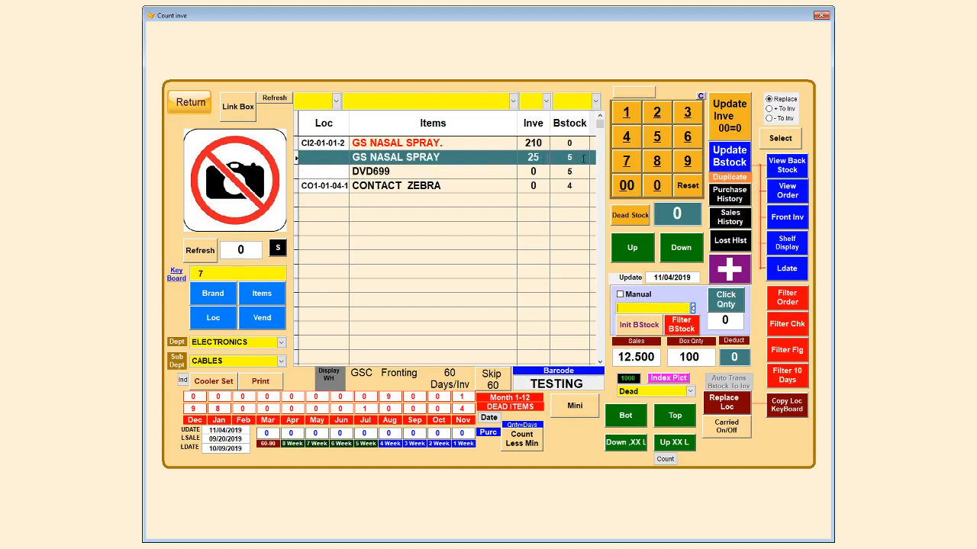
{"action": "left_click", "coordinate": [687, 136]}
{"action": "left_click", "coordinate": [724, 115]}
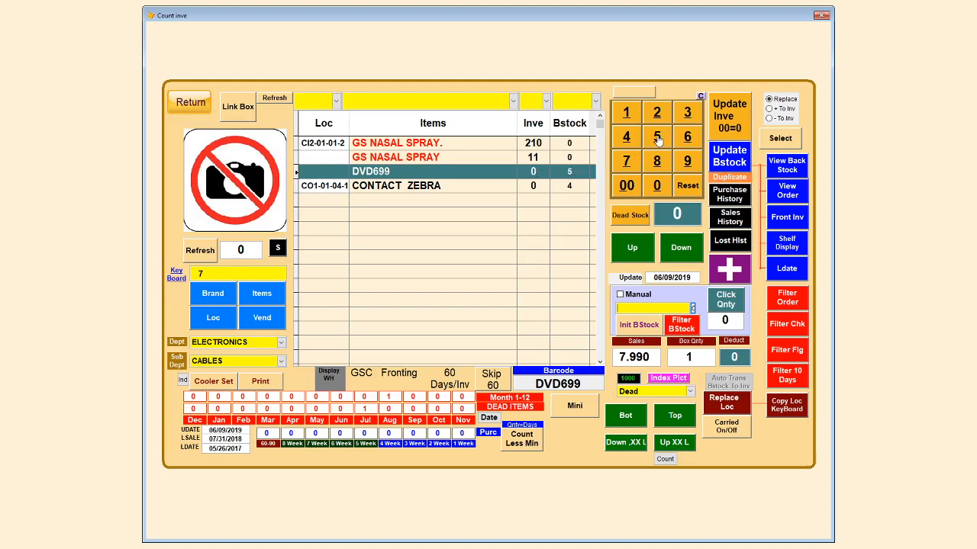
- Update inventory with front counts of 0 for DVD699 and 2 for CONTACT ZEBRA, adding their backstock
{"action": "left_click", "coordinate": [656, 185]}
{"action": "left_click", "coordinate": [689, 187]}
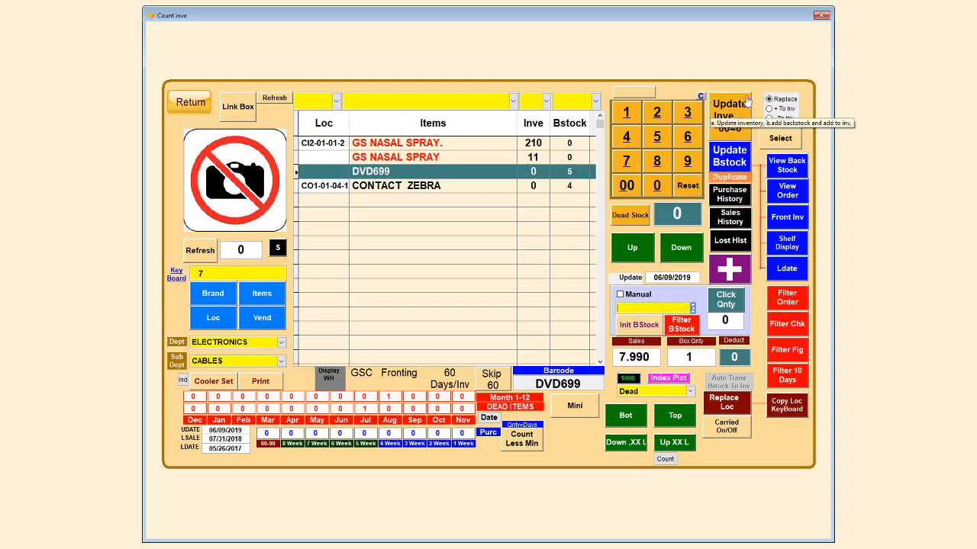
{"action": "left_click", "coordinate": [729, 111]}
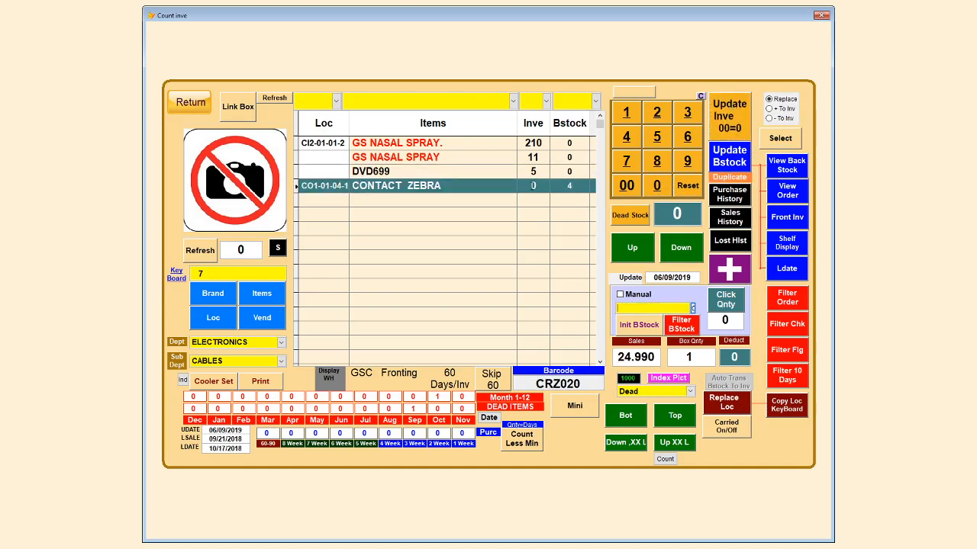
{"action": "left_click", "coordinate": [659, 114]}
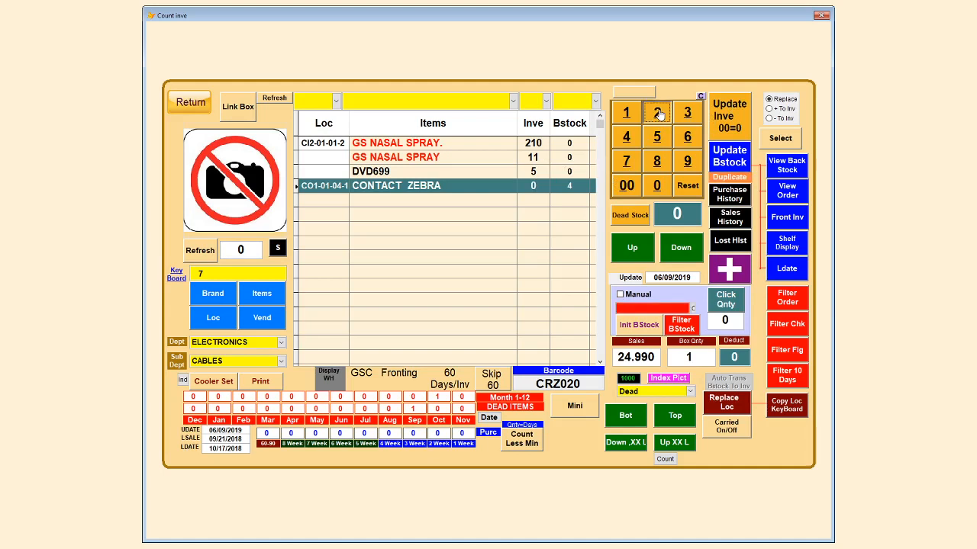
{"action": "left_click", "coordinate": [722, 112]}
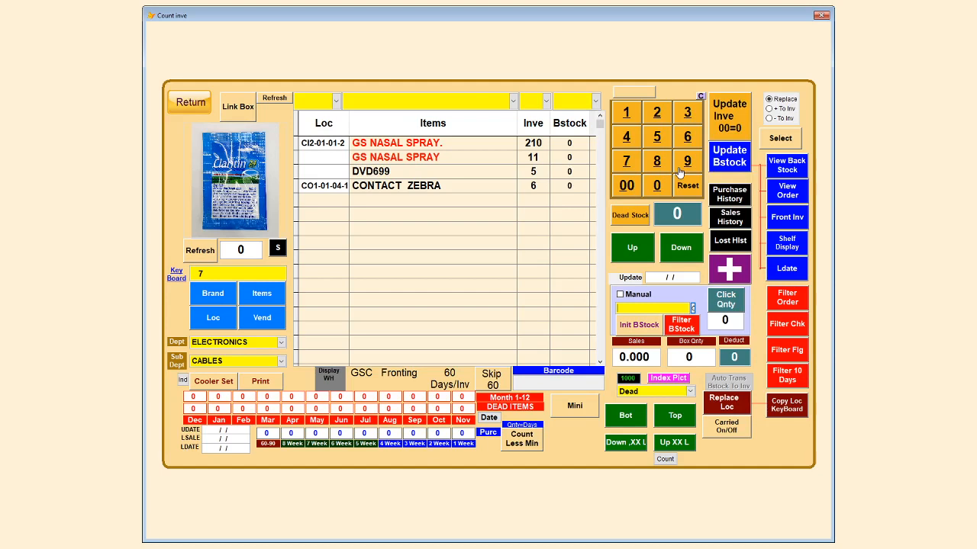
- Refresh the list to show all items and set the backstock of GAS 1 GALLON to 50
{"action": "left_click", "coordinate": [271, 98]}
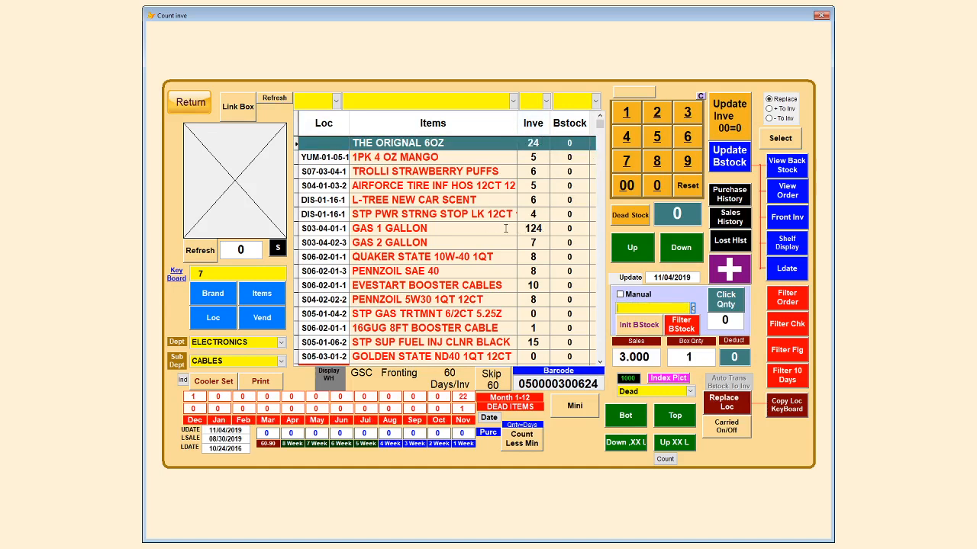
{"action": "left_click", "coordinate": [505, 228]}
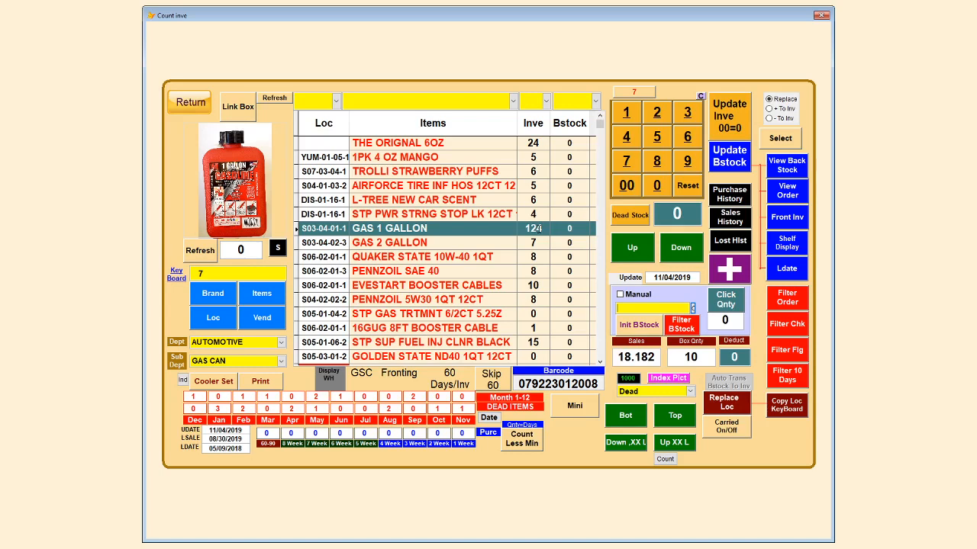
{"action": "left_click", "coordinate": [657, 137]}
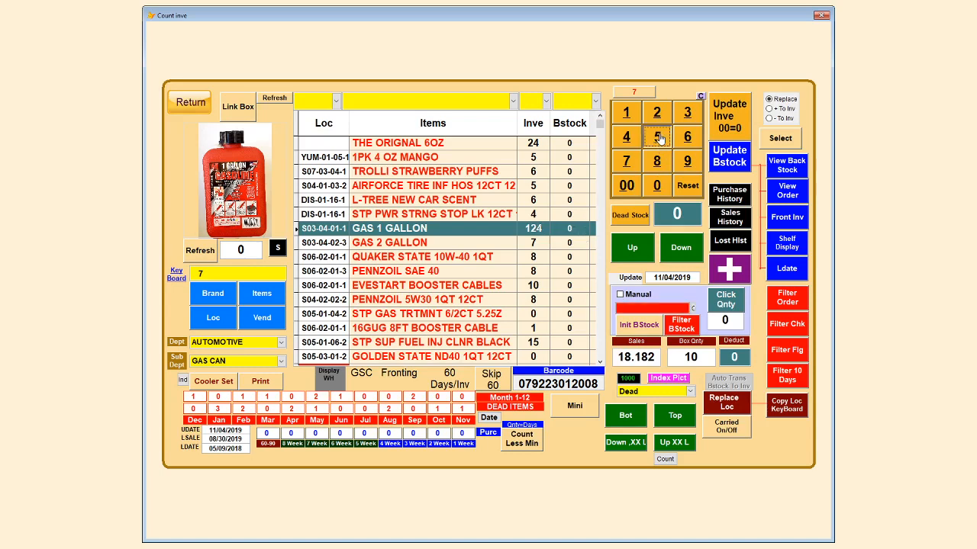
{"action": "left_click", "coordinate": [661, 187]}
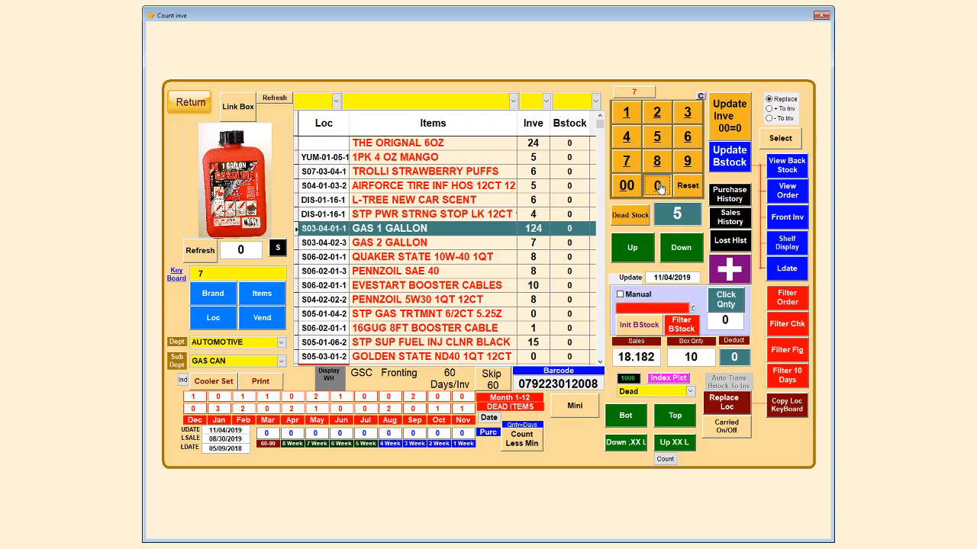
{"action": "left_click", "coordinate": [726, 158]}
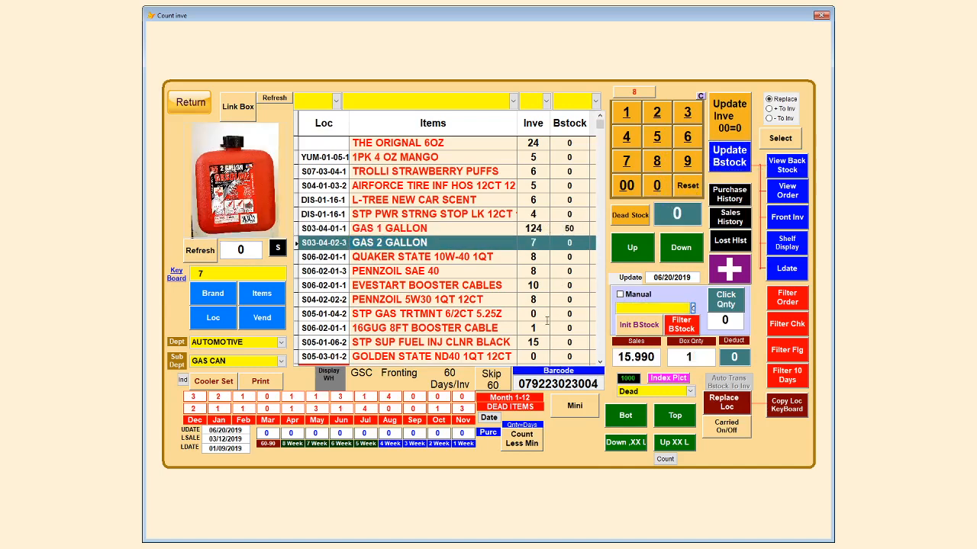
- Start a running backstock total for GAS 1 GALLON by adding counts of 20 and 10
{"action": "left_click", "coordinate": [525, 228]}
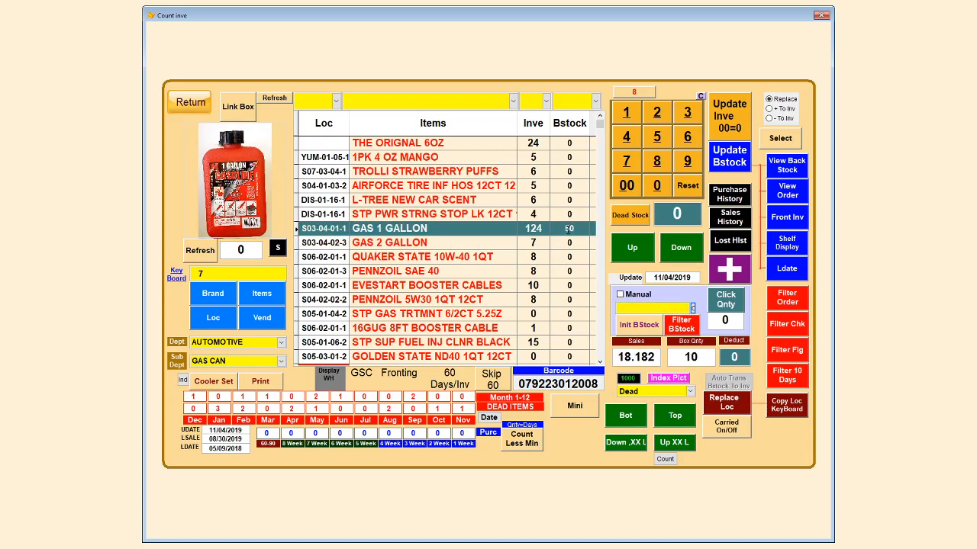
{"action": "left_click", "coordinate": [565, 229]}
{"action": "left_click", "coordinate": [658, 115]}
{"action": "left_click", "coordinate": [657, 185]}
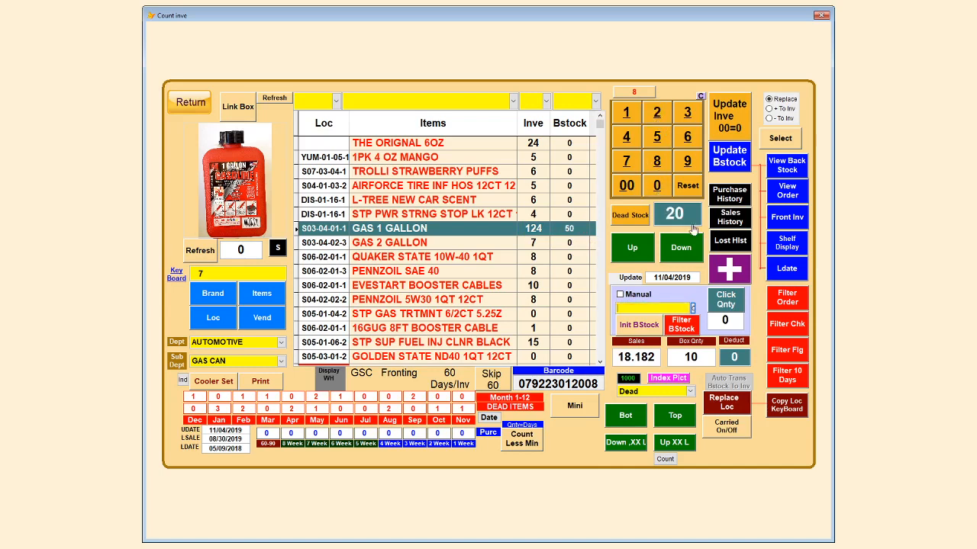
{"action": "left_click", "coordinate": [725, 267]}
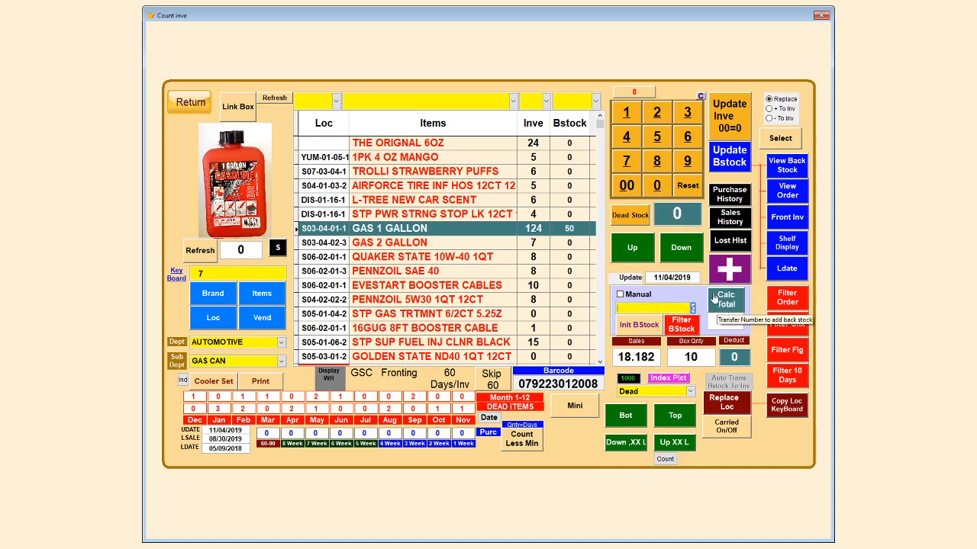
{"action": "left_click", "coordinate": [717, 297]}
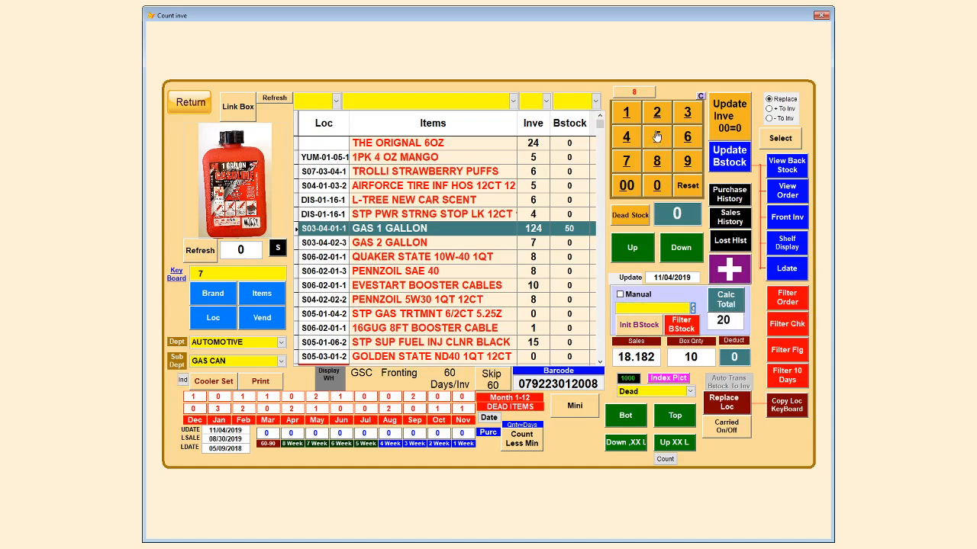
{"action": "left_click", "coordinate": [626, 113]}
{"action": "left_click", "coordinate": [657, 187]}
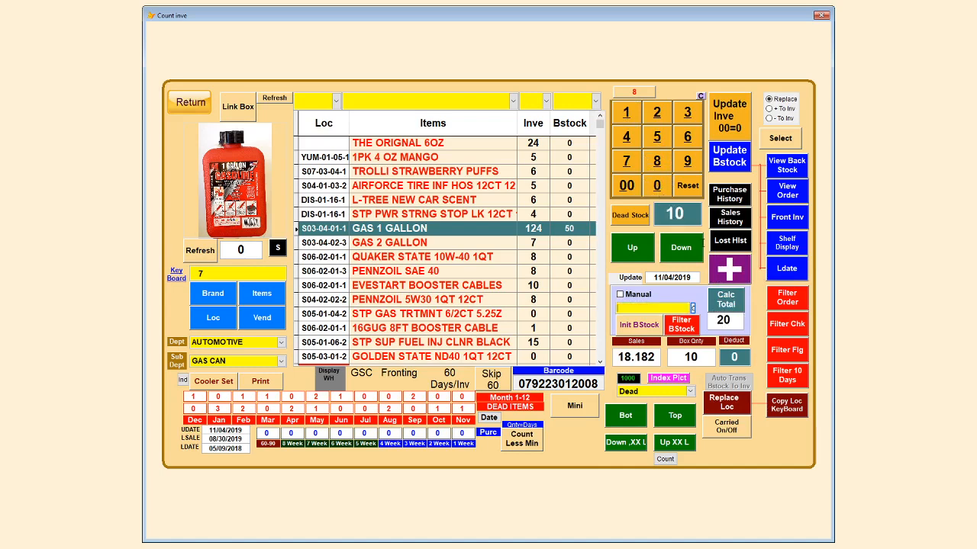
{"action": "left_click", "coordinate": [730, 268]}
- Add 100 to the running total and update the backstock of GAS 1 GALLON with the sum
{"action": "left_click", "coordinate": [626, 113]}
{"action": "left_click", "coordinate": [657, 188]}
{"action": "left_click", "coordinate": [657, 188]}
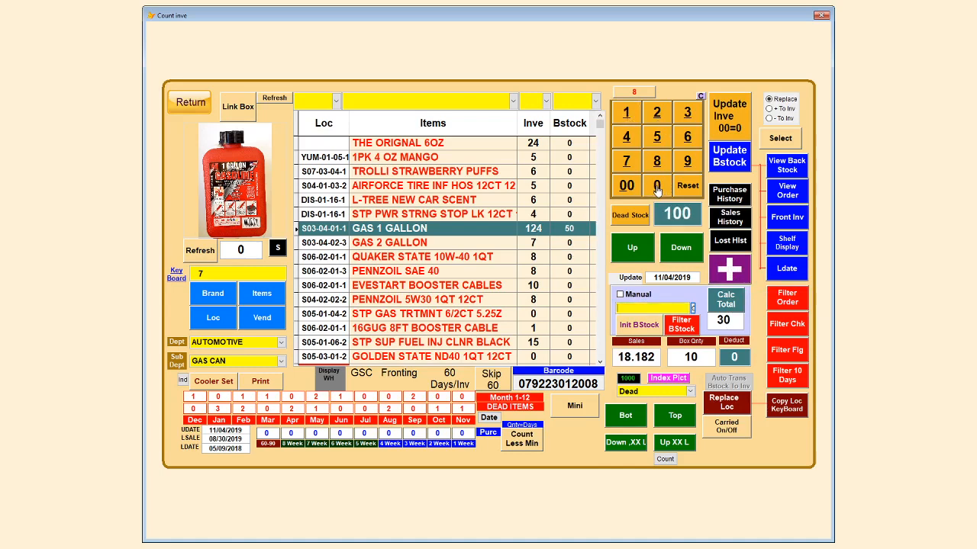
{"action": "left_click", "coordinate": [725, 300]}
{"action": "left_click", "coordinate": [729, 267]}
{"action": "left_click", "coordinate": [725, 157]}
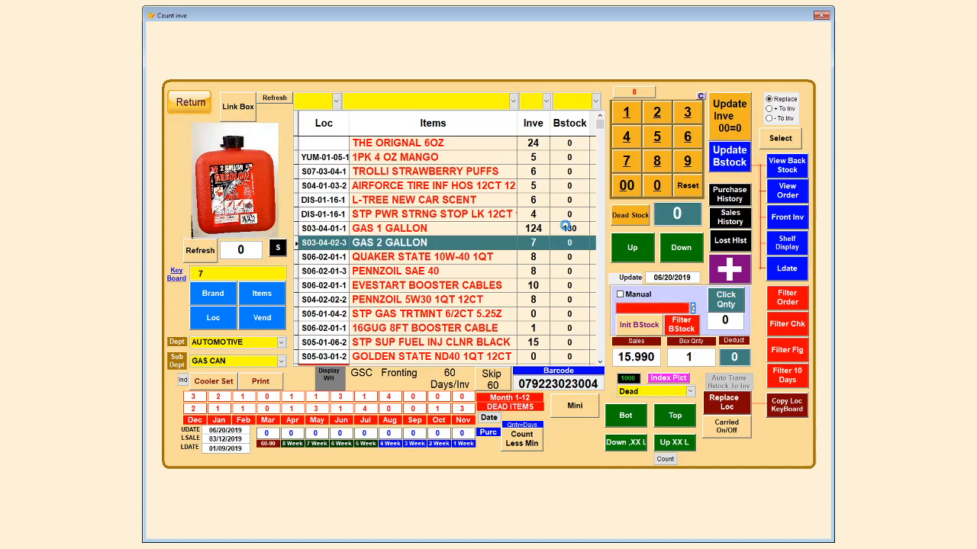
- Update the inventory of GAS 1 GALLON using a front count of 5 plus its backstock
{"action": "left_click", "coordinate": [566, 227]}
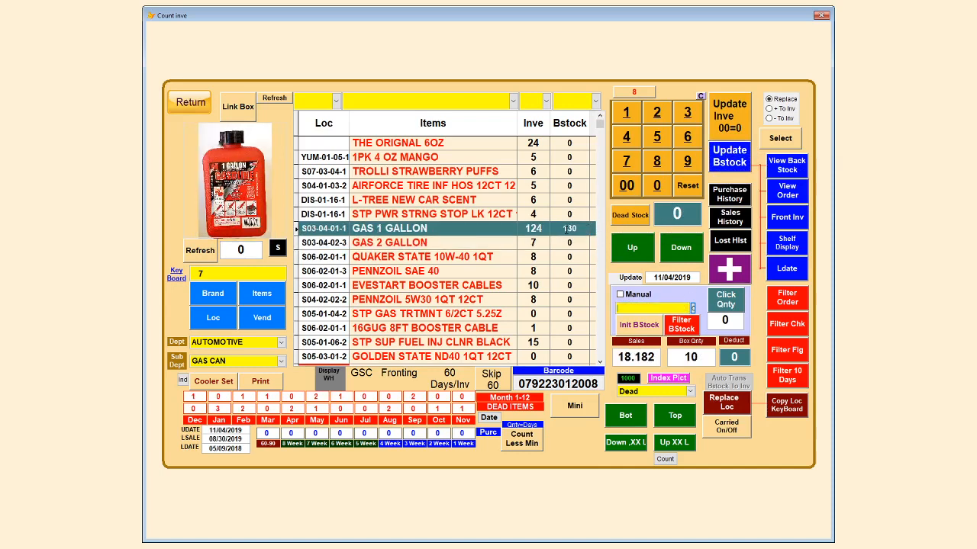
{"action": "left_click", "coordinate": [571, 228]}
{"action": "left_click", "coordinate": [533, 228]}
{"action": "left_click", "coordinate": [658, 137]}
{"action": "left_click", "coordinate": [729, 118]}
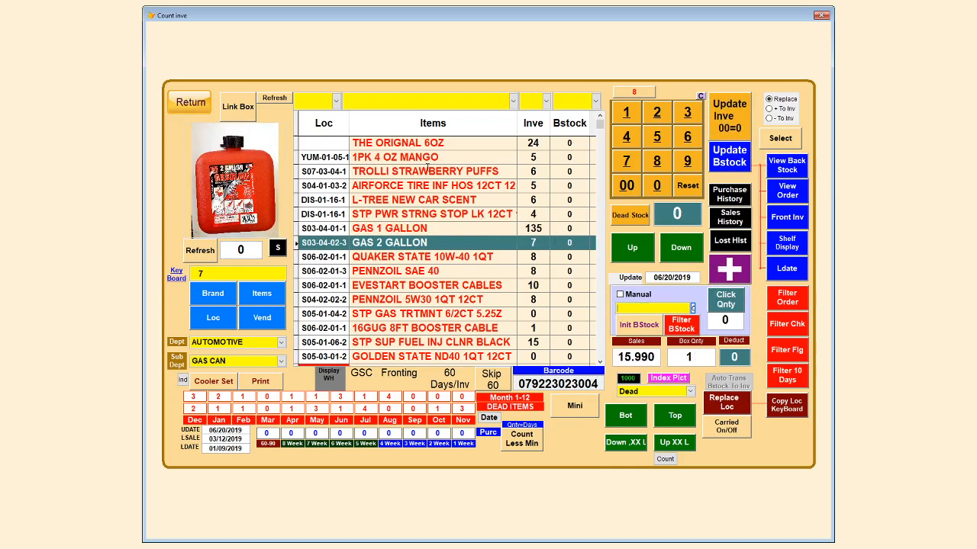
- Change the first column of the item list to show the pack quantity, Pk_Qun
{"action": "left_click", "coordinate": [336, 100]}
{"action": "left_click_drag", "start_coordinate": [338, 126], "coordinate": [338, 148]}
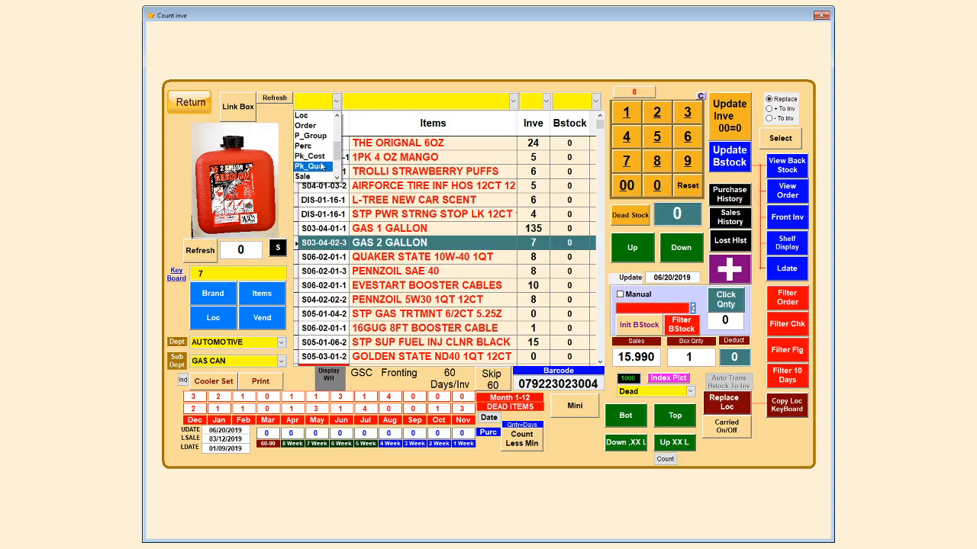
{"action": "left_click", "coordinate": [318, 166]}
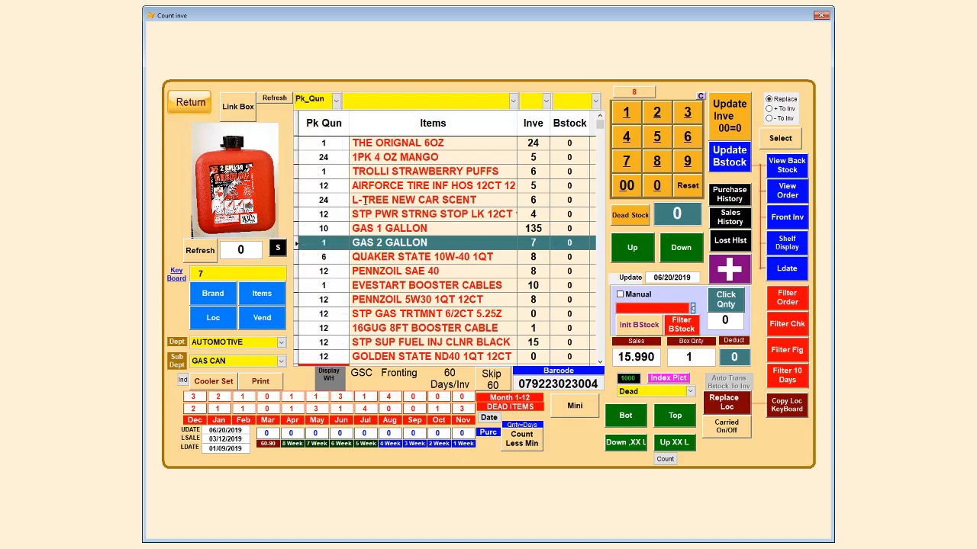
- Try deducting 5 units from the box quantity of L-TREE NEW CAR SCENT, and clear the count
{"action": "left_click", "coordinate": [362, 201]}
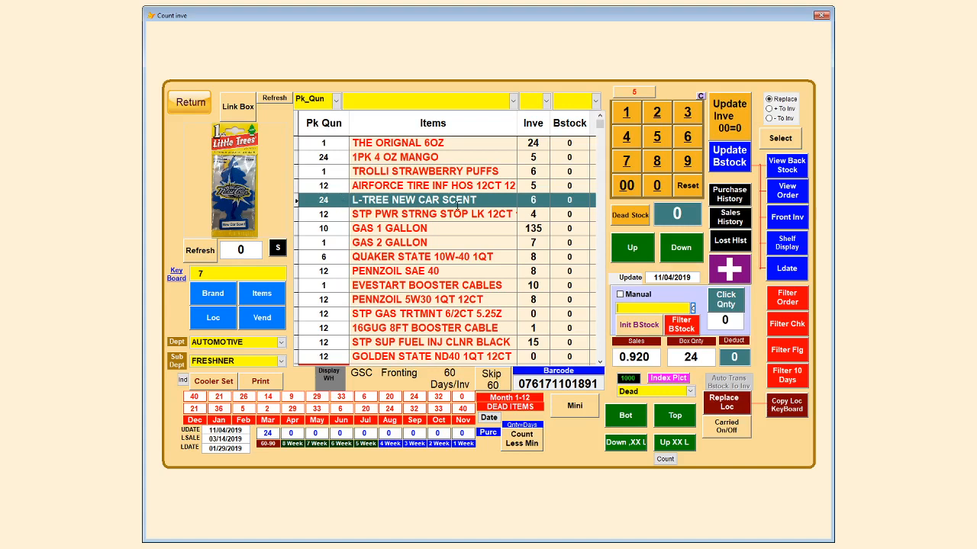
{"action": "left_click", "coordinate": [660, 144]}
{"action": "left_click", "coordinate": [725, 356]}
{"action": "left_click", "coordinate": [686, 188]}
{"action": "left_click", "coordinate": [733, 356]}
{"action": "left_click", "coordinate": [688, 188]}
- Try deducting 2 units from the box quantity of L-TREE NEW CAR SCENT, and reset the count
{"action": "left_click", "coordinate": [657, 112]}
{"action": "left_click", "coordinate": [724, 356]}
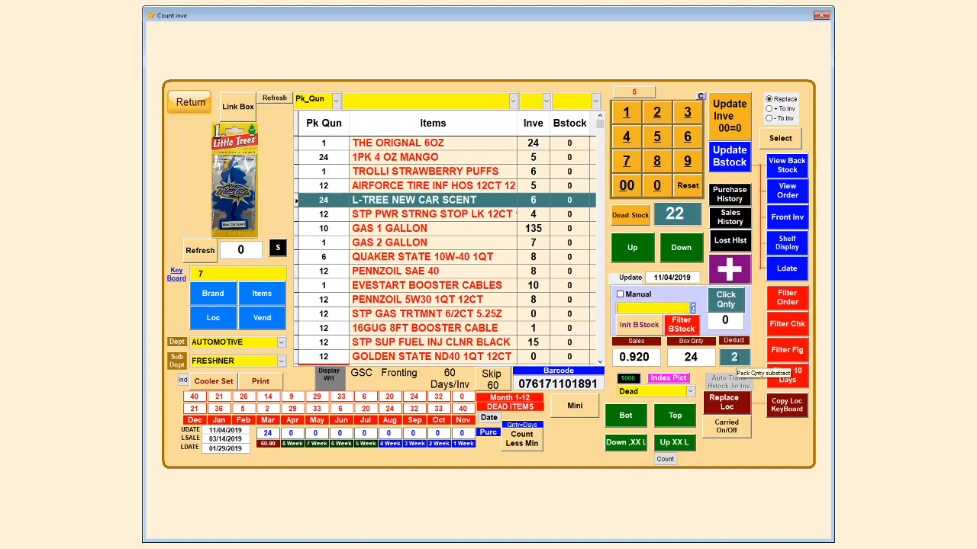
{"action": "left_click", "coordinate": [689, 189]}
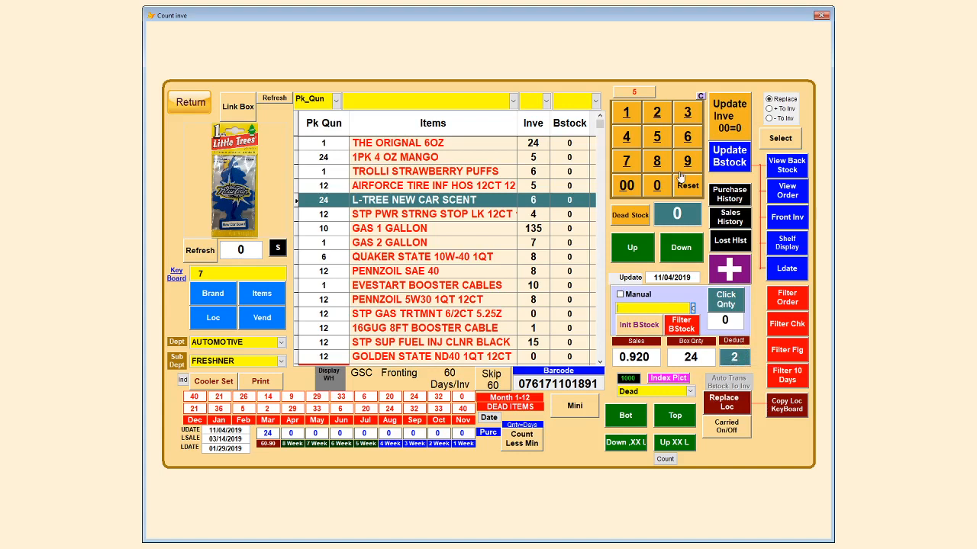
{"action": "left_click", "coordinate": [724, 356]}
- Update the inventory of 1PK 4 OZ MANGO with its box quantity of 24 less a deduction of 2
{"action": "left_click", "coordinate": [384, 157]}
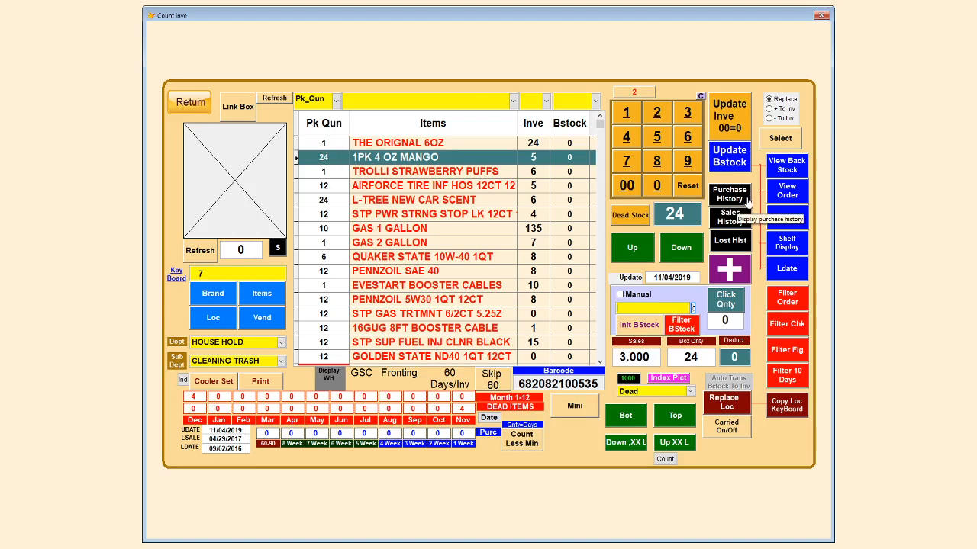
{"action": "left_click", "coordinate": [688, 185]}
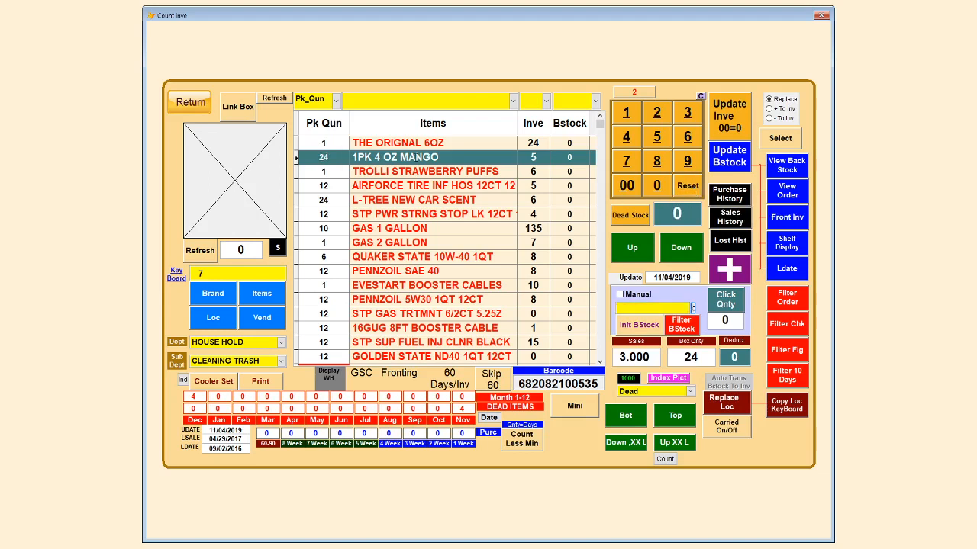
{"action": "left_click", "coordinate": [660, 116]}
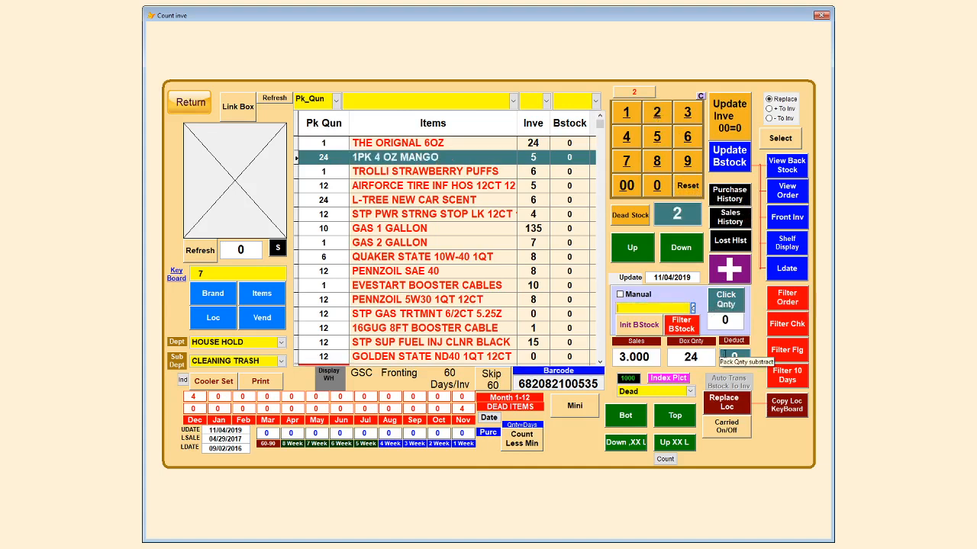
{"action": "left_click", "coordinate": [729, 357]}
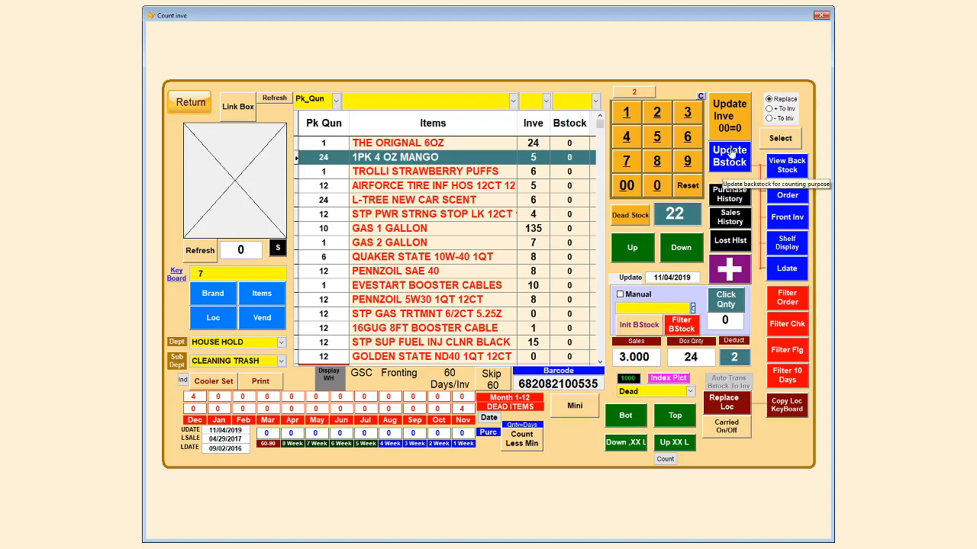
{"action": "left_click", "coordinate": [721, 125]}
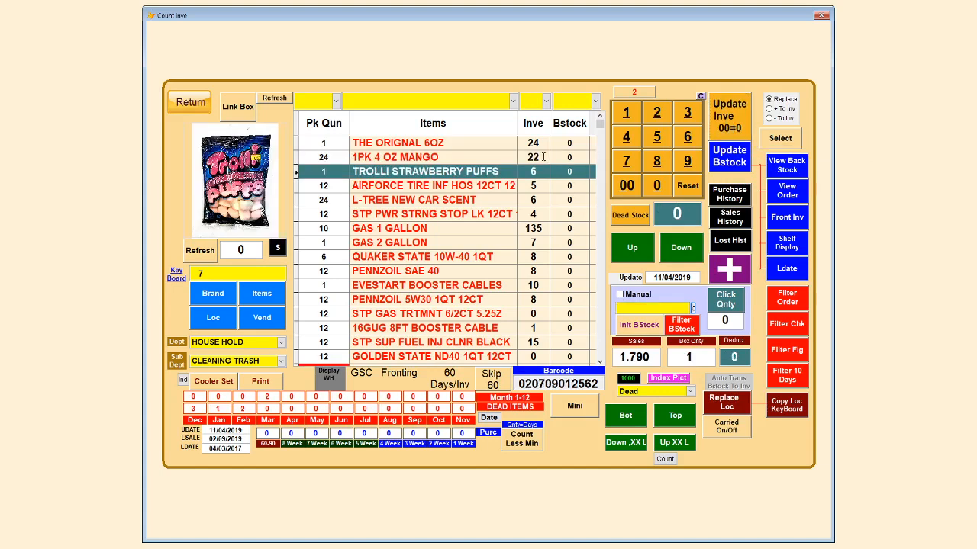
- Update the backstock of AIRFORCE TIRE INF HOS with its box quantity of 12 less a deduction of 1
{"action": "left_click", "coordinate": [496, 185]}
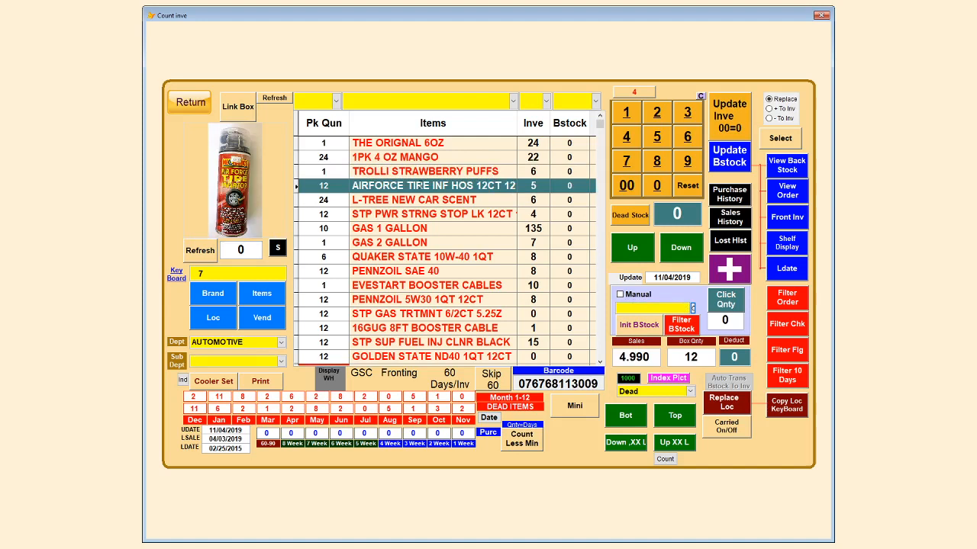
{"action": "left_click", "coordinate": [626, 112]}
{"action": "left_click", "coordinate": [726, 356]}
{"action": "left_click", "coordinate": [730, 157]}
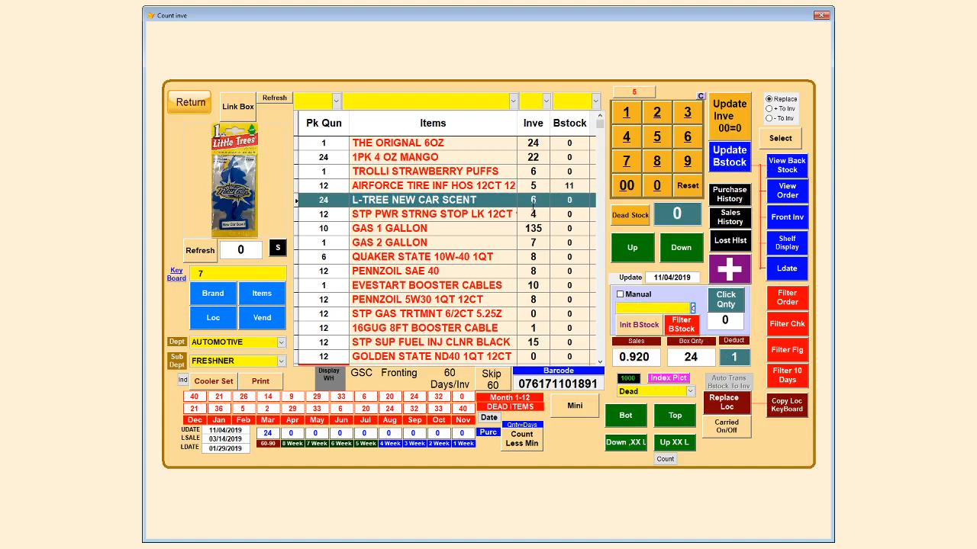
- Update the inventory of L-TREE NEW CAR SCENT with its box quantity of 24 less a deduction of 1
{"action": "left_click", "coordinate": [530, 200]}
{"action": "left_click", "coordinate": [626, 113]}
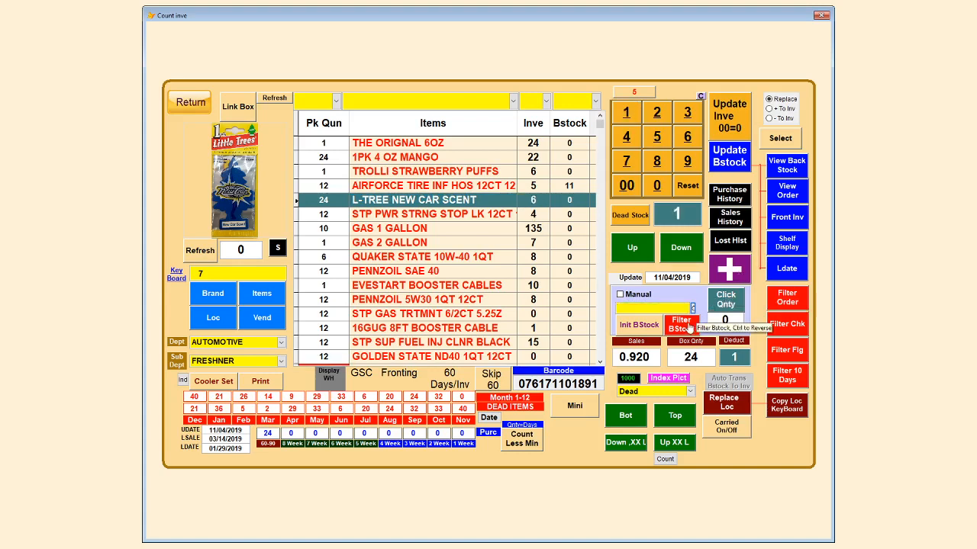
{"action": "left_click", "coordinate": [726, 355]}
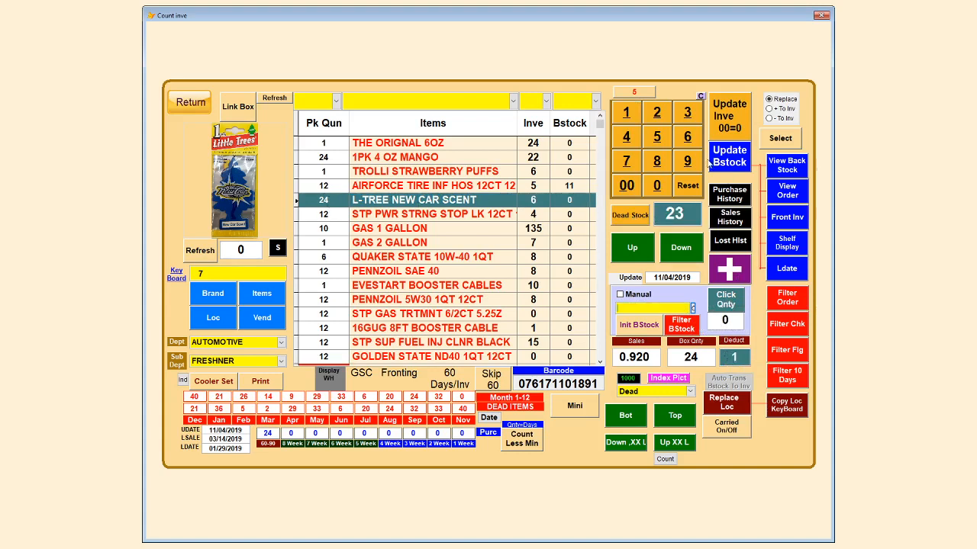
{"action": "left_click", "coordinate": [724, 116]}
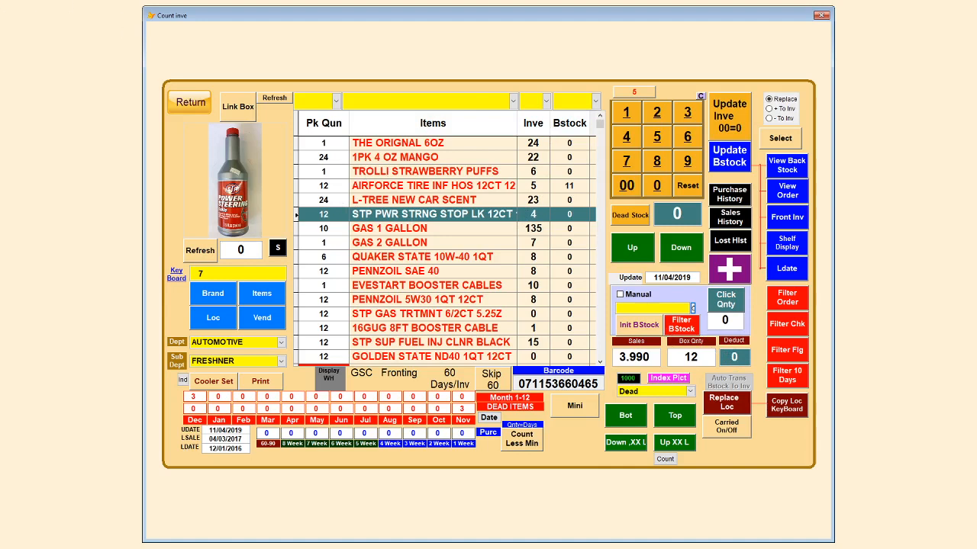
- Consult the Count Merchandise training outline, and list the items stored at location W04
{"action": "left_click_drag", "start_coordinate": [0, 11], "coordinate": [403, 28]}
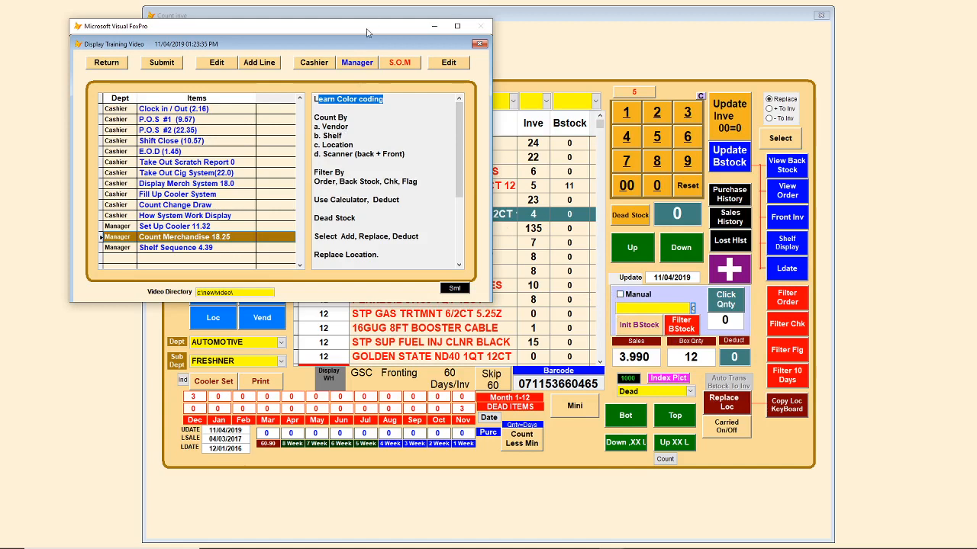
{"action": "left_click_drag", "start_coordinate": [385, 34], "coordinate": [0, 59]}
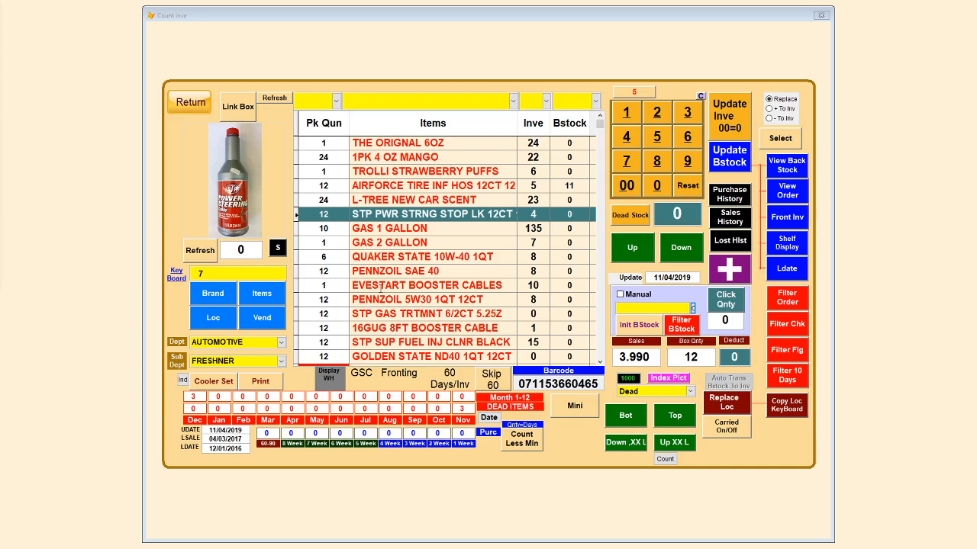
{"action": "left_click", "coordinate": [228, 276]}
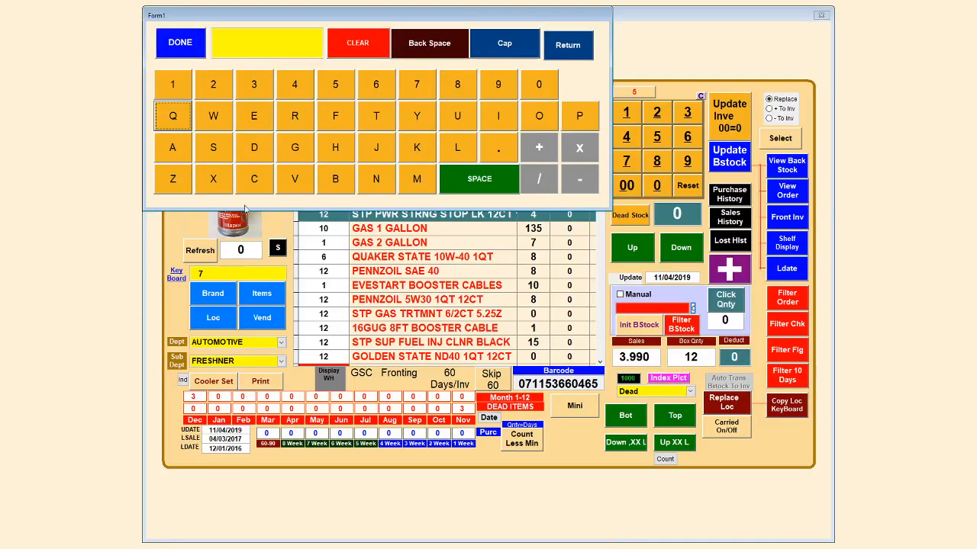
{"action": "left_click", "coordinate": [217, 121]}
{"action": "left_click", "coordinate": [539, 85]}
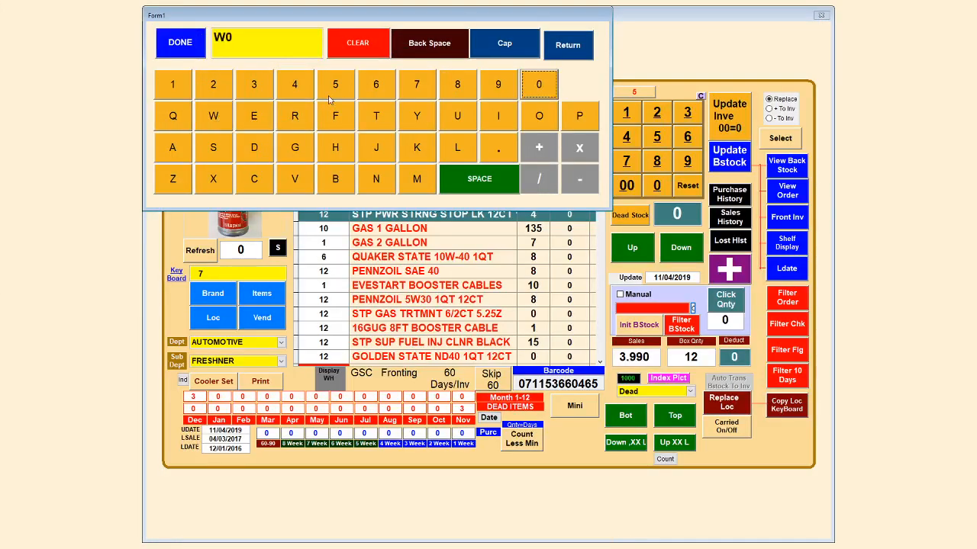
{"action": "left_click", "coordinate": [295, 85]}
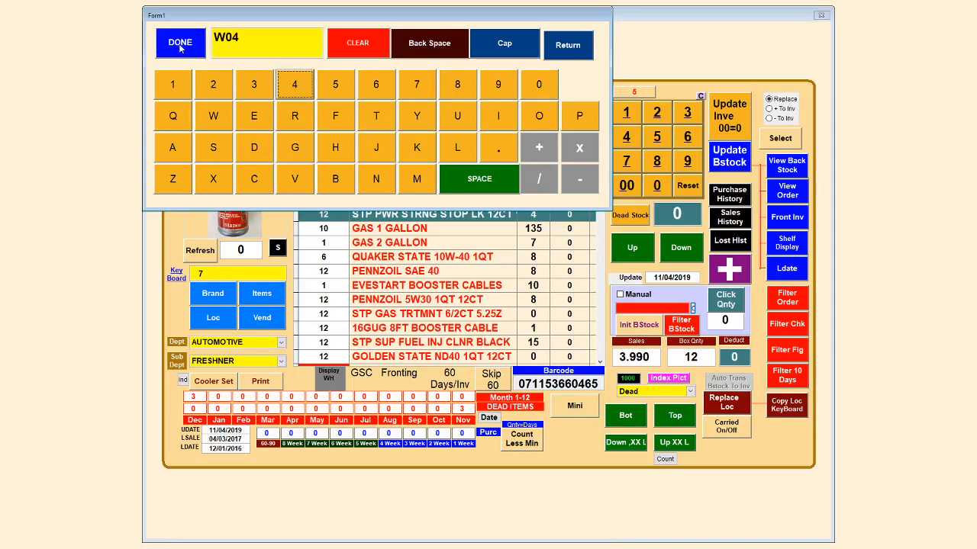
{"action": "left_click", "coordinate": [178, 43]}
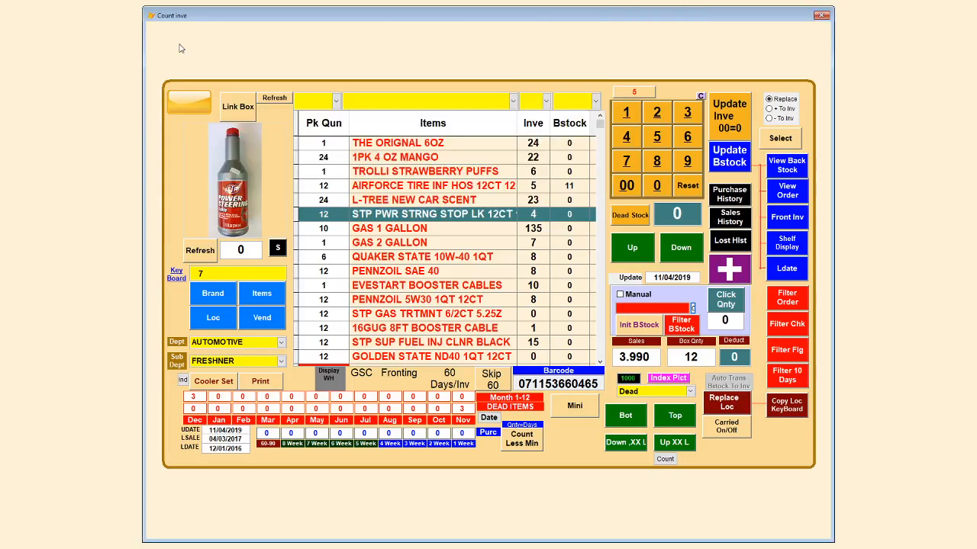
{"action": "left_click", "coordinate": [212, 318]}
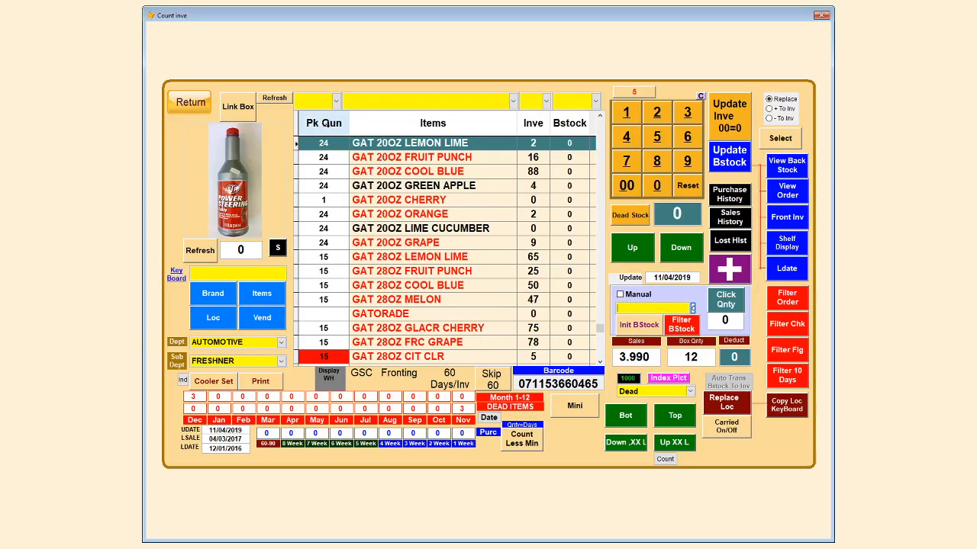
- Change the first column of the item list to Loc and widen it to fit the full location codes
{"action": "left_click", "coordinate": [336, 101]}
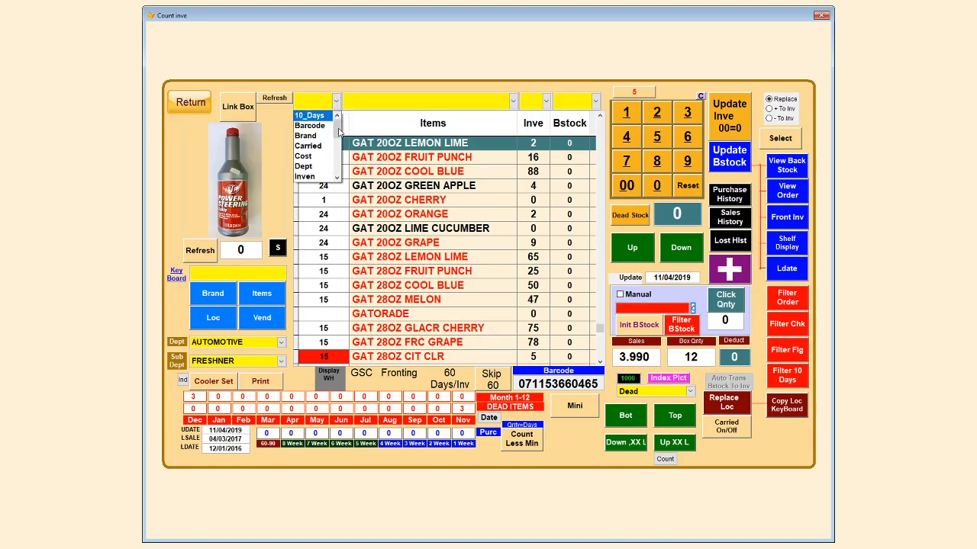
{"action": "scroll", "coordinate": [338, 135], "scroll_direction": "down", "scroll_amount": 2}
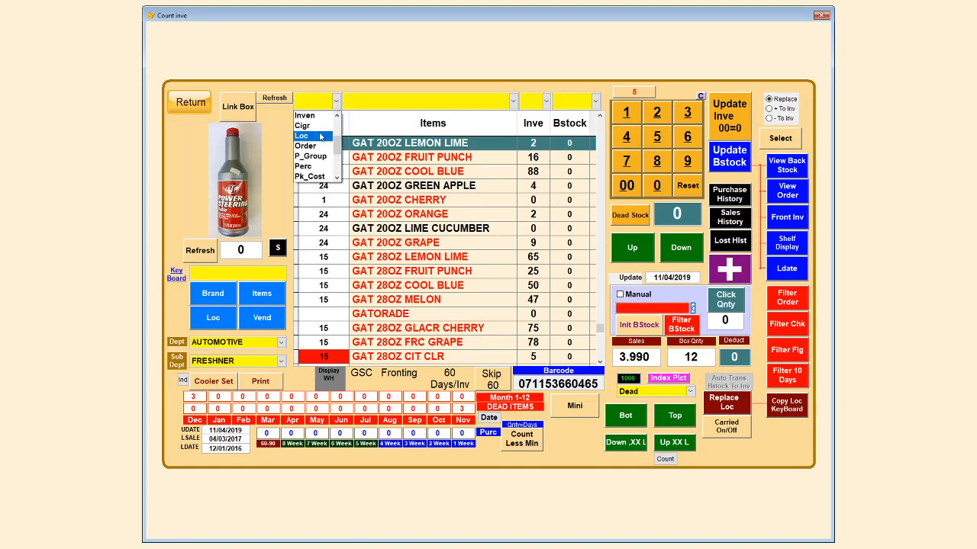
{"action": "left_click", "coordinate": [316, 137]}
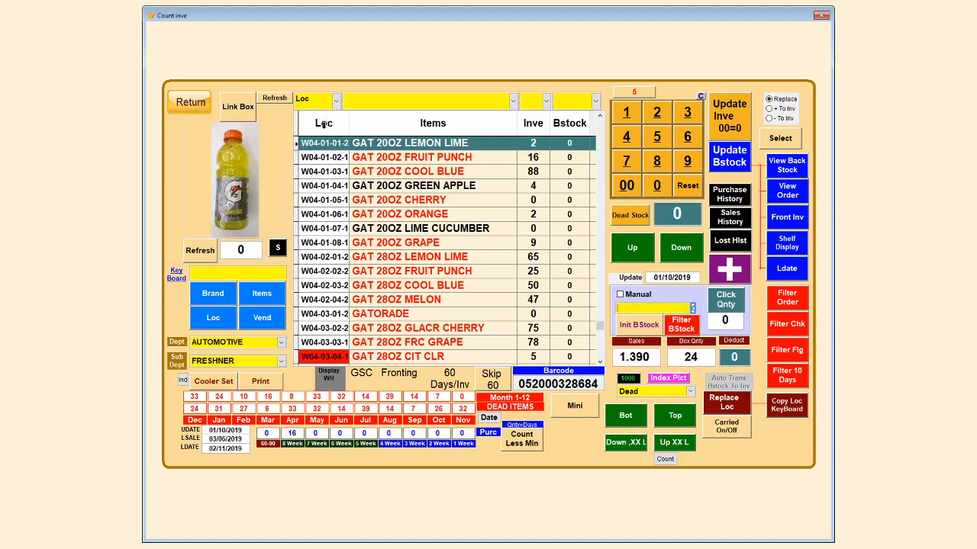
{"action": "left_click_drag", "start_coordinate": [348, 126], "coordinate": [373, 126]}
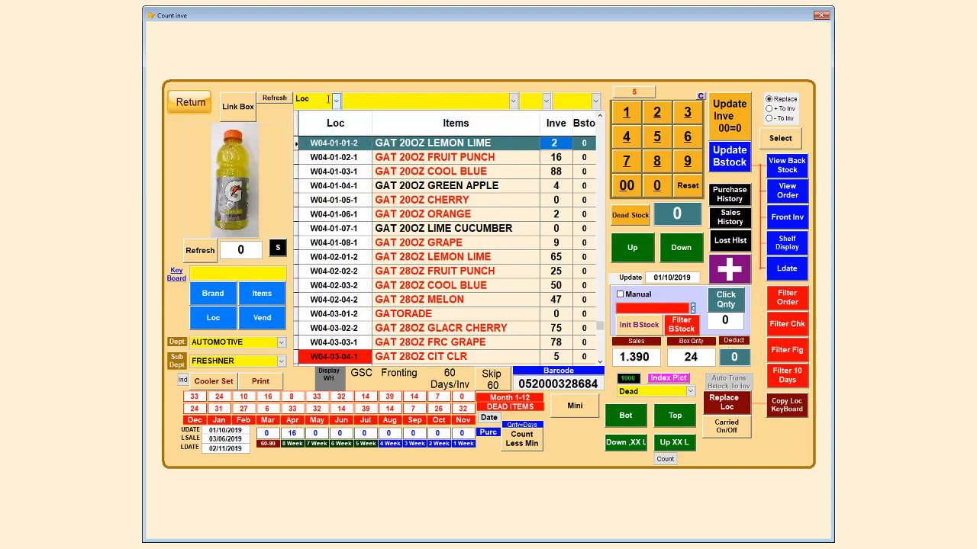
- Try to list the items stored at location S12
{"action": "left_click", "coordinate": [223, 273]}
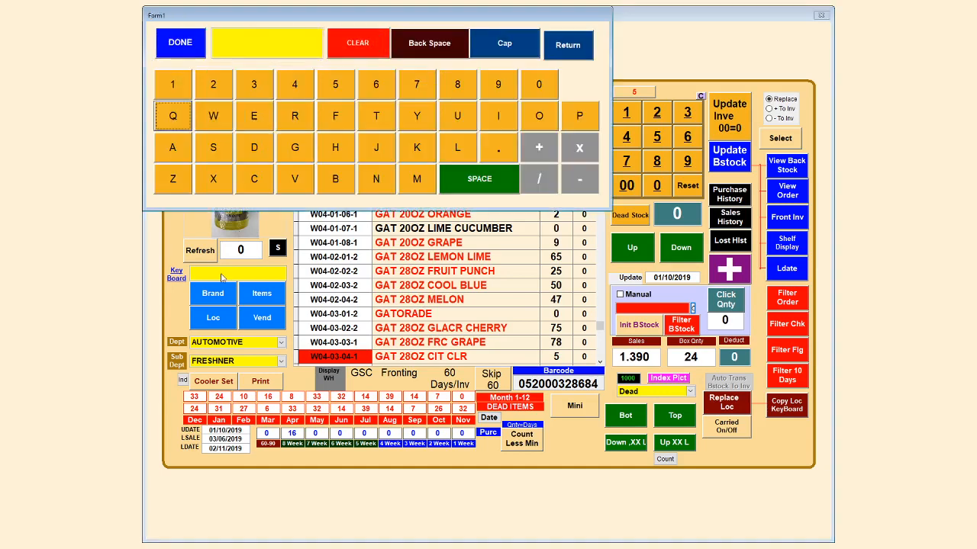
{"action": "left_click", "coordinate": [213, 147]}
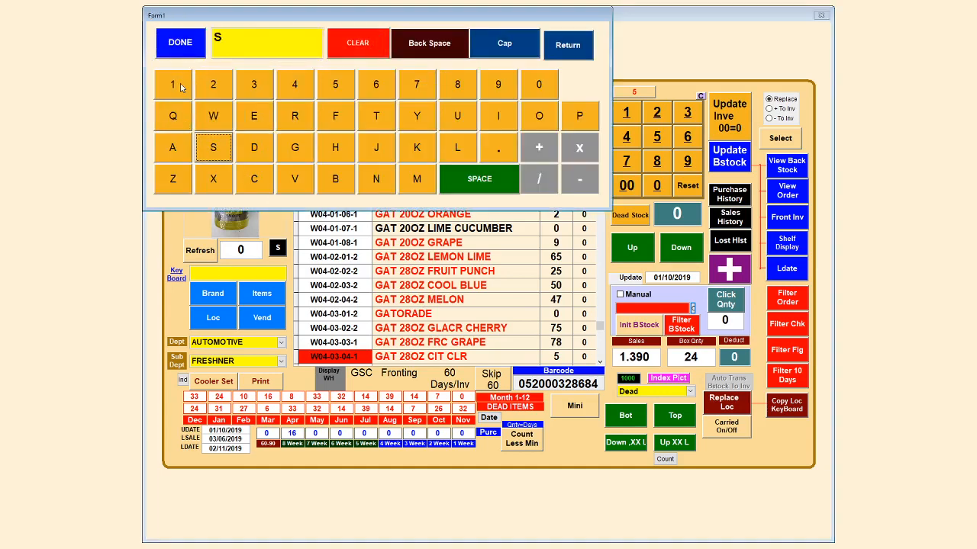
{"action": "left_click", "coordinate": [181, 87]}
{"action": "left_click", "coordinate": [200, 86]}
{"action": "left_click", "coordinate": [192, 53]}
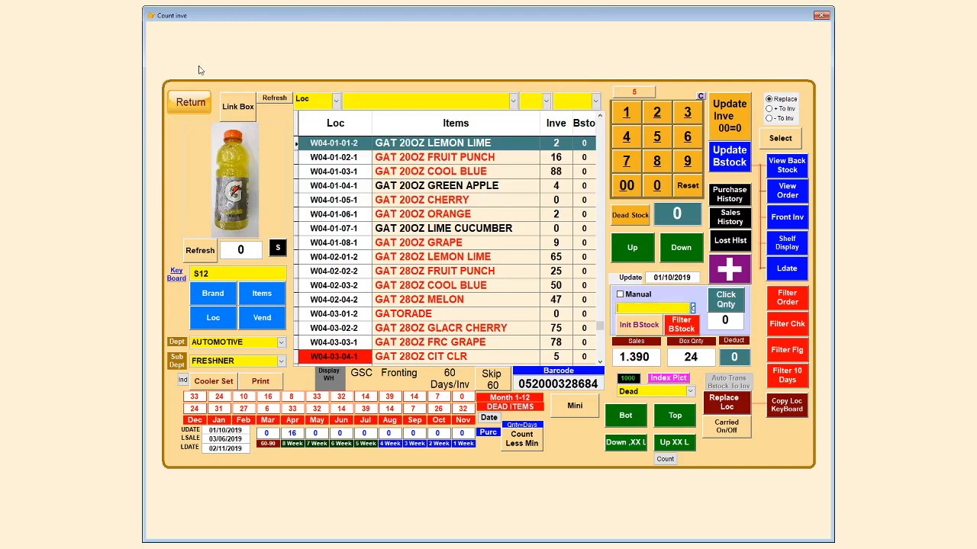
{"action": "left_click", "coordinate": [249, 321]}
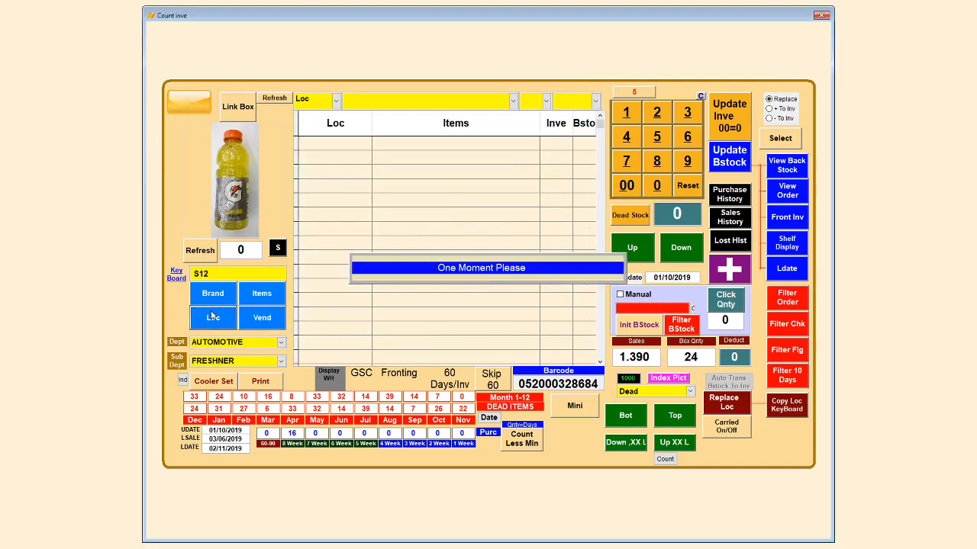
- List the items stored at location S34
{"action": "left_click", "coordinate": [222, 273]}
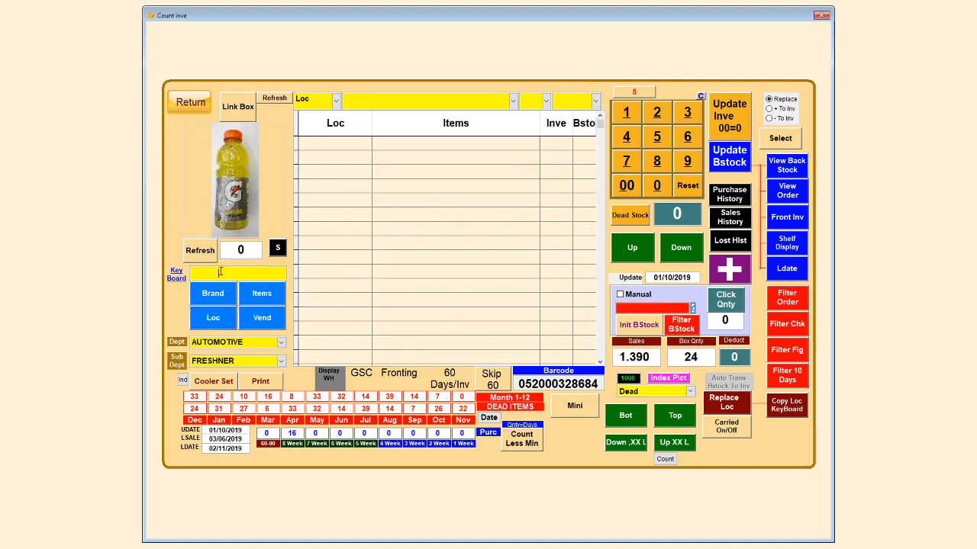
{"action": "left_click", "coordinate": [212, 150]}
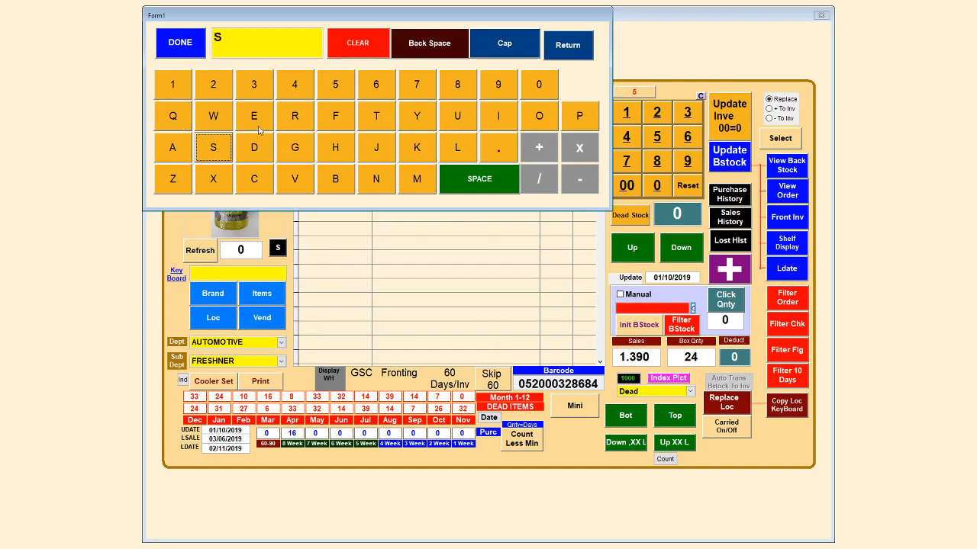
{"action": "left_click", "coordinate": [254, 84]}
{"action": "left_click", "coordinate": [294, 85]}
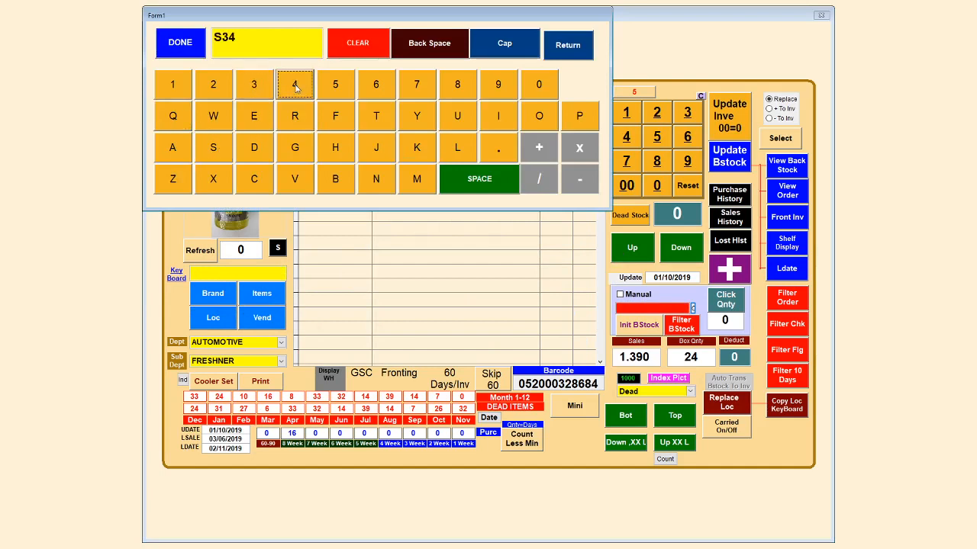
{"action": "left_click", "coordinate": [187, 48]}
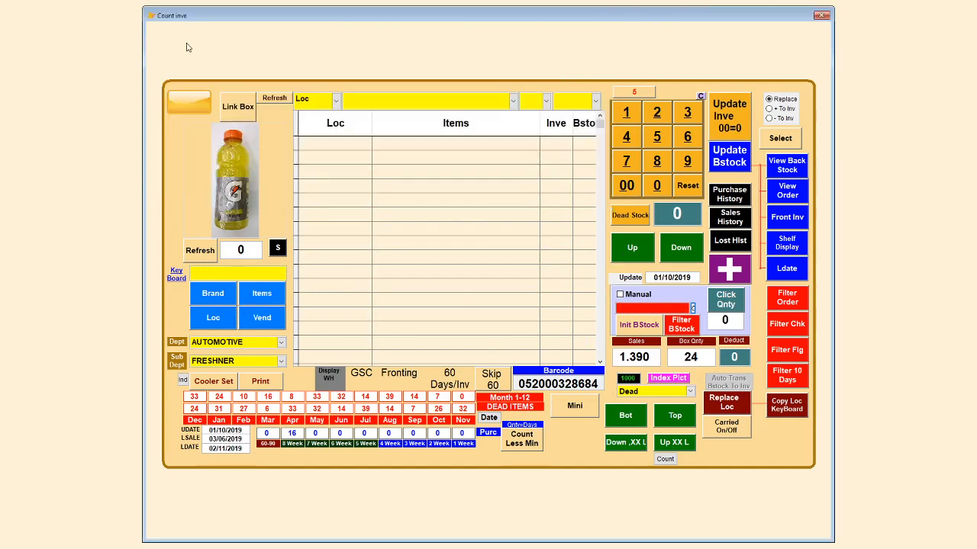
{"action": "left_click", "coordinate": [213, 318]}
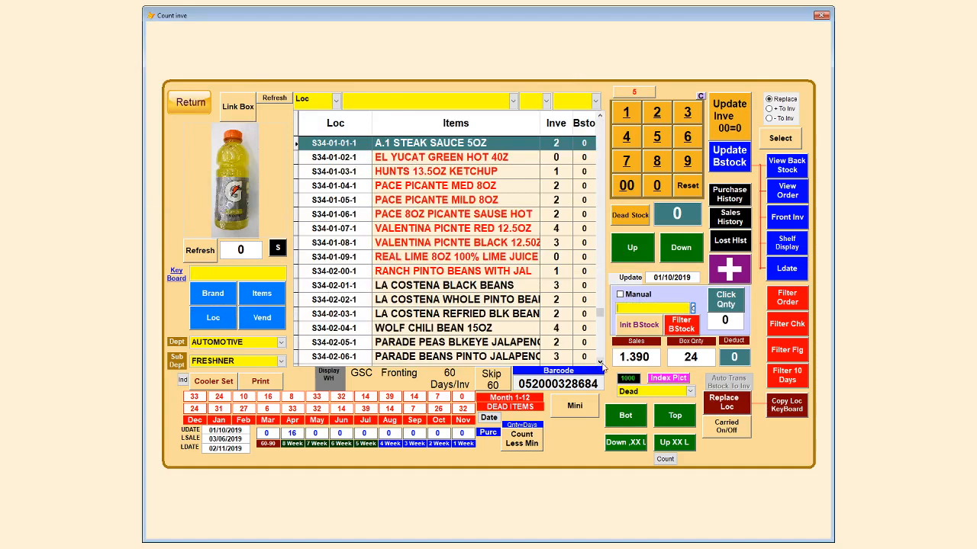
- Look through the items at location S34 and the sequence of their location codes
{"action": "left_click", "coordinate": [600, 361]}
{"action": "scroll", "coordinate": [495, 292], "scroll_direction": "down", "scroll_amount": 2}
{"action": "scroll", "coordinate": [498, 289], "scroll_direction": "down", "scroll_amount": 5}
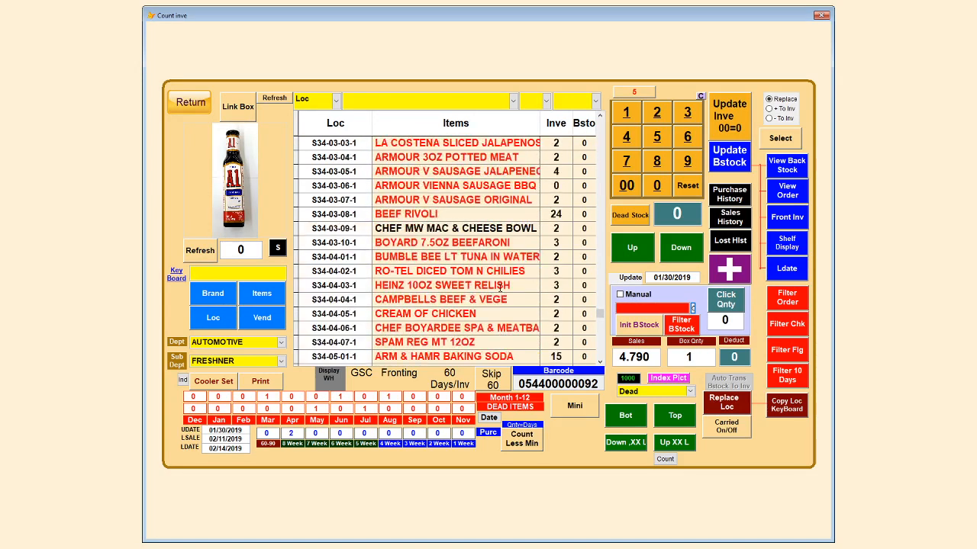
{"action": "scroll", "coordinate": [499, 286], "scroll_direction": "up", "scroll_amount": 6}
{"action": "left_click", "coordinate": [340, 124]}
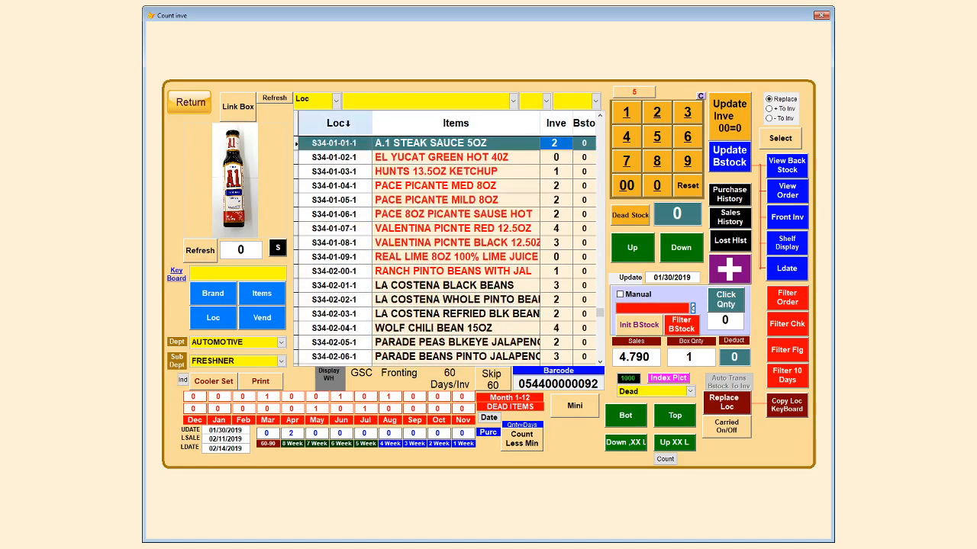
{"action": "left_click", "coordinate": [335, 124]}
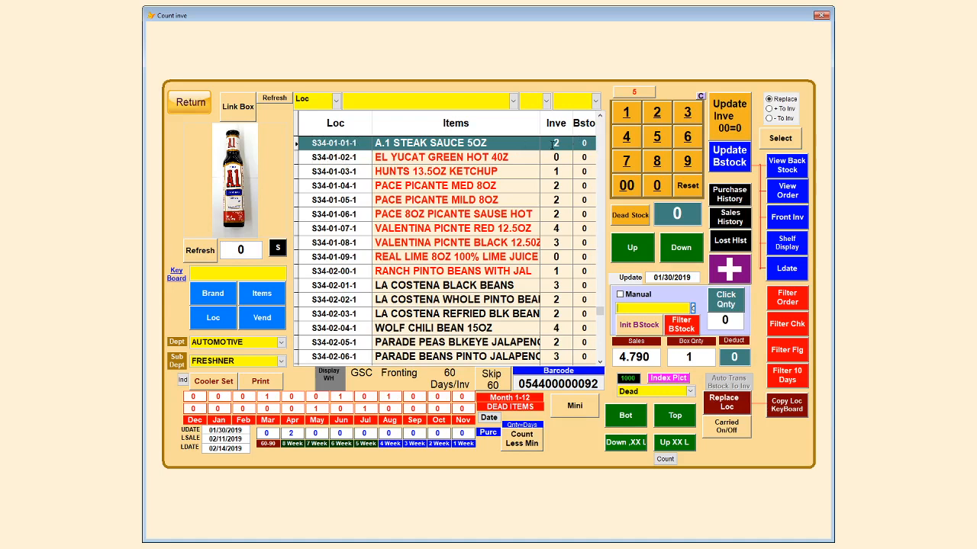
- Update the inventory counts of A.1 STEAK SAUCE 5OZ to 5 and EL YUCAT GREEN HOT 40Z to 4
{"action": "left_click", "coordinate": [658, 136]}
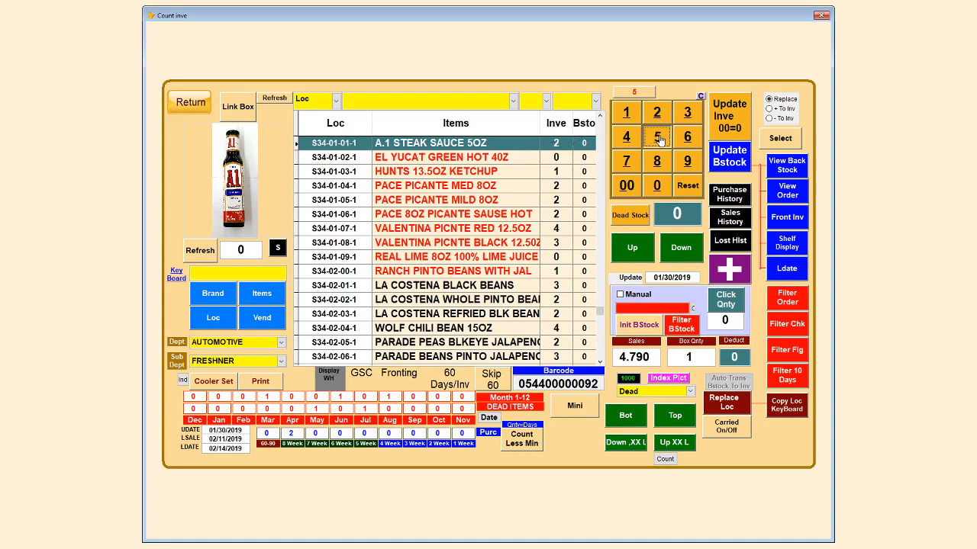
{"action": "left_click", "coordinate": [729, 114]}
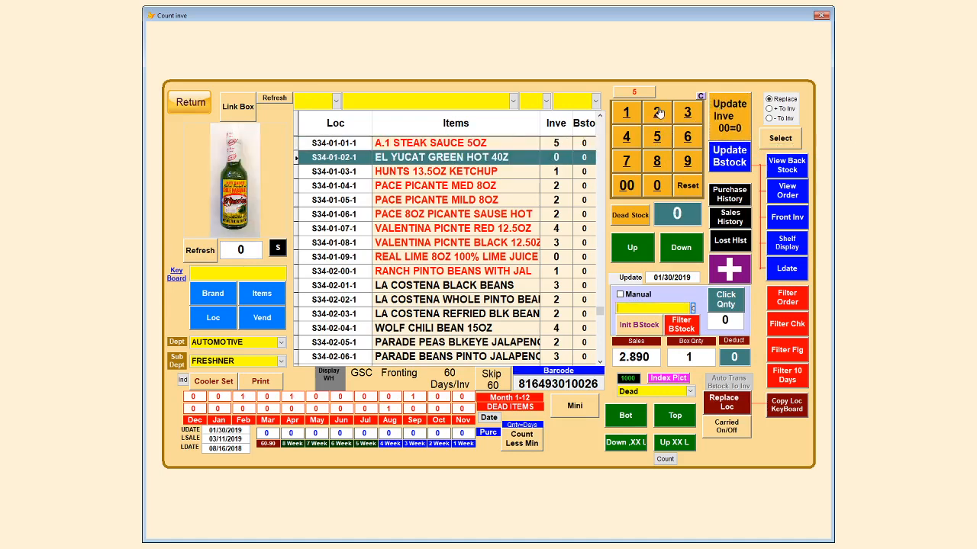
{"action": "left_click", "coordinate": [627, 137]}
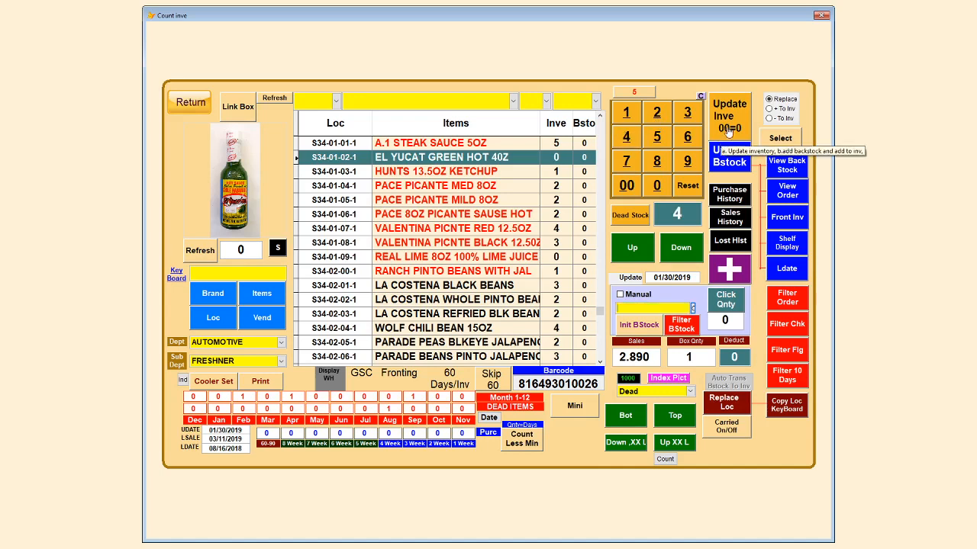
{"action": "left_click", "coordinate": [729, 130]}
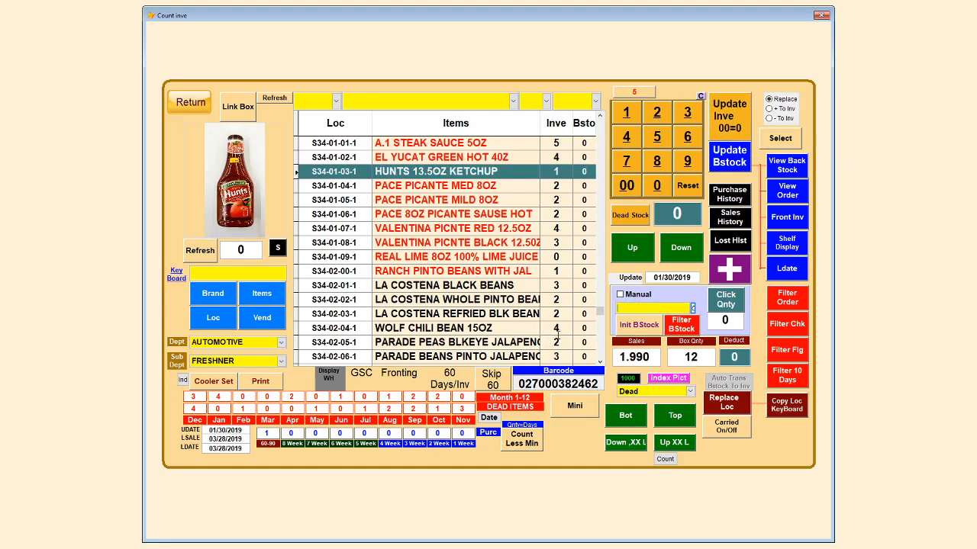
- Look over the remaining items at location S34, and bring the Count Merchandise training outline back into view
{"action": "scroll", "coordinate": [546, 328], "scroll_direction": "down", "scroll_amount": 3}
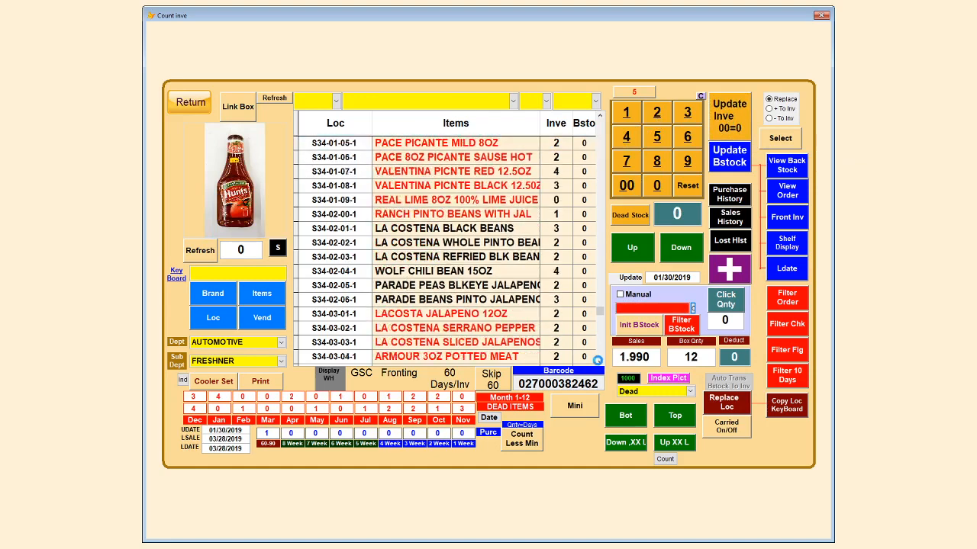
{"action": "scroll", "coordinate": [541, 321], "scroll_direction": "down", "scroll_amount": 2}
{"action": "scroll", "coordinate": [541, 321], "scroll_direction": "up", "scroll_amount": 6}
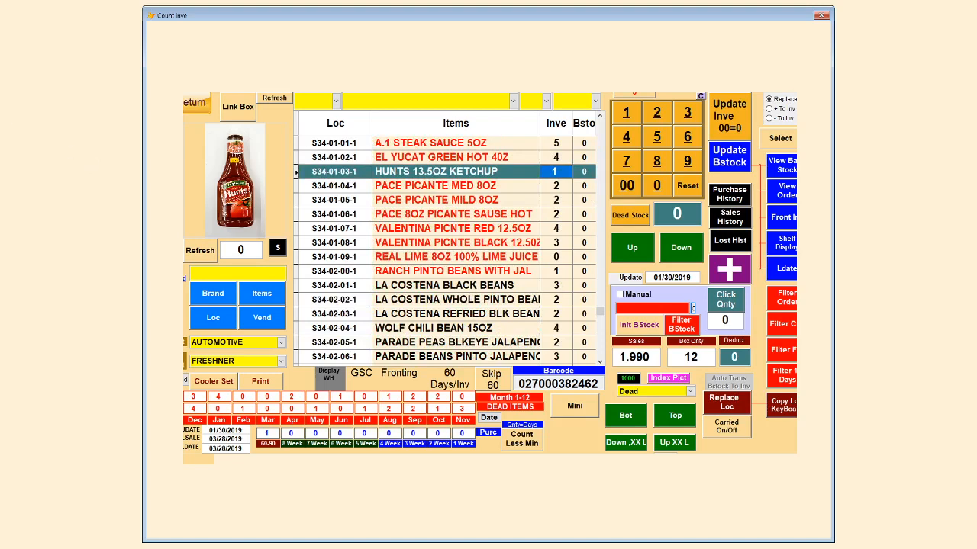
{"action": "left_click_drag", "start_coordinate": [0, 24], "coordinate": [232, 32]}
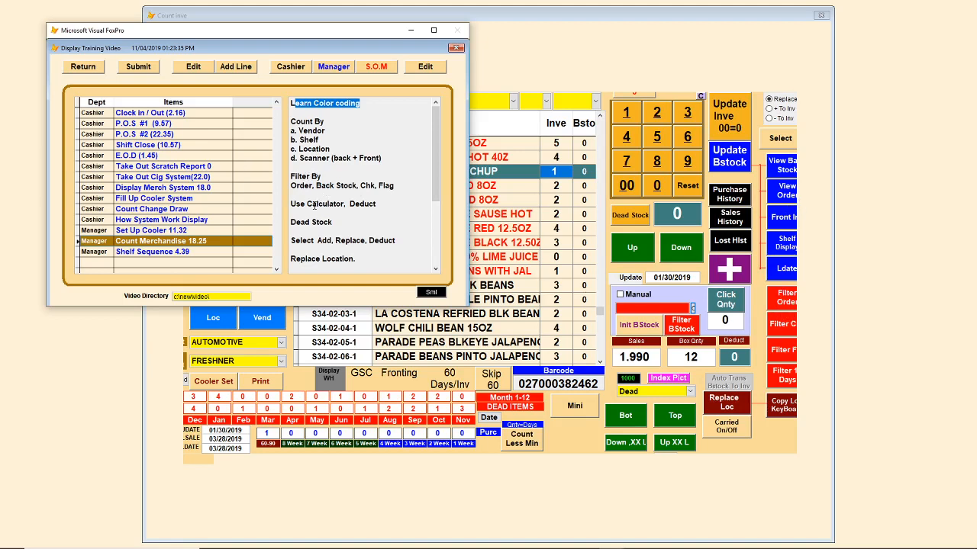
- In + To Inv mode, add 2 to the inventory of EL YUCAT GREEN HOT 40Z and 5 to HUNTS 13.5OZ KETCHUP
{"action": "left_click_drag", "start_coordinate": [306, 204], "coordinate": [282, 223]}
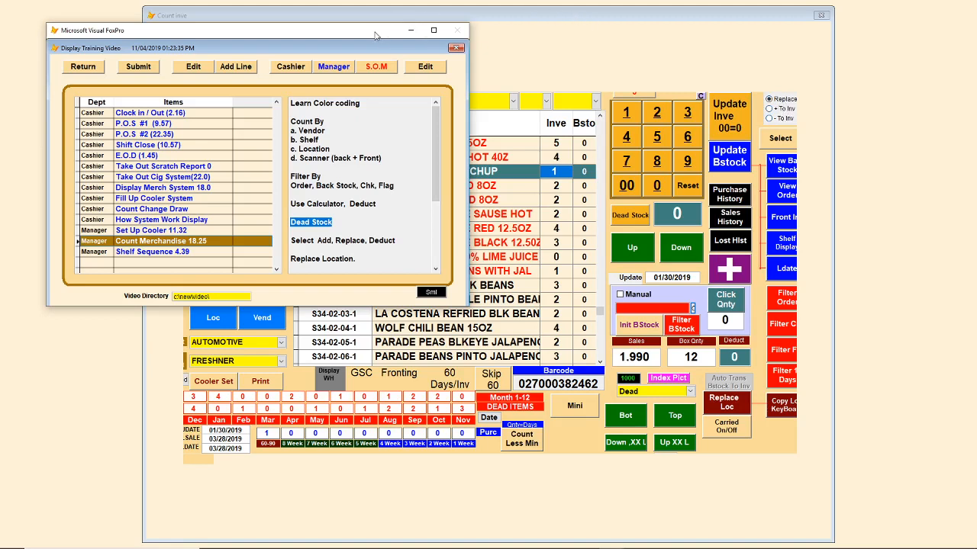
{"action": "left_click_drag", "start_coordinate": [375, 35], "coordinate": [0, 34]}
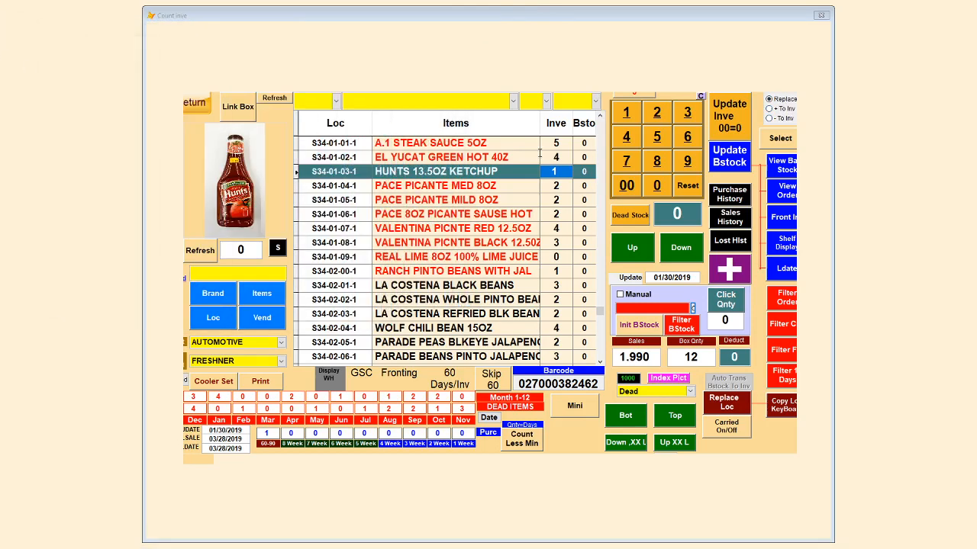
{"action": "left_click", "coordinate": [480, 157]}
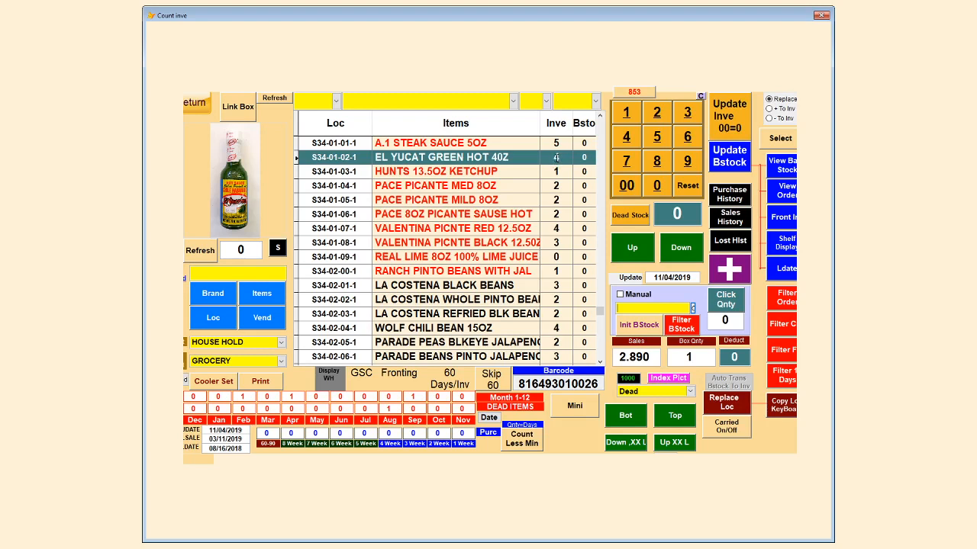
{"action": "left_click", "coordinate": [779, 137]}
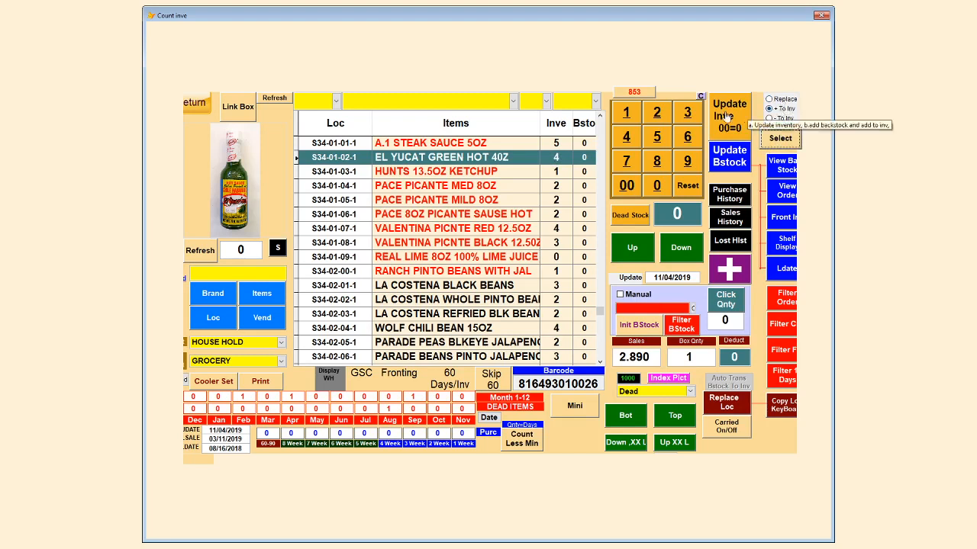
{"action": "left_click", "coordinate": [657, 113]}
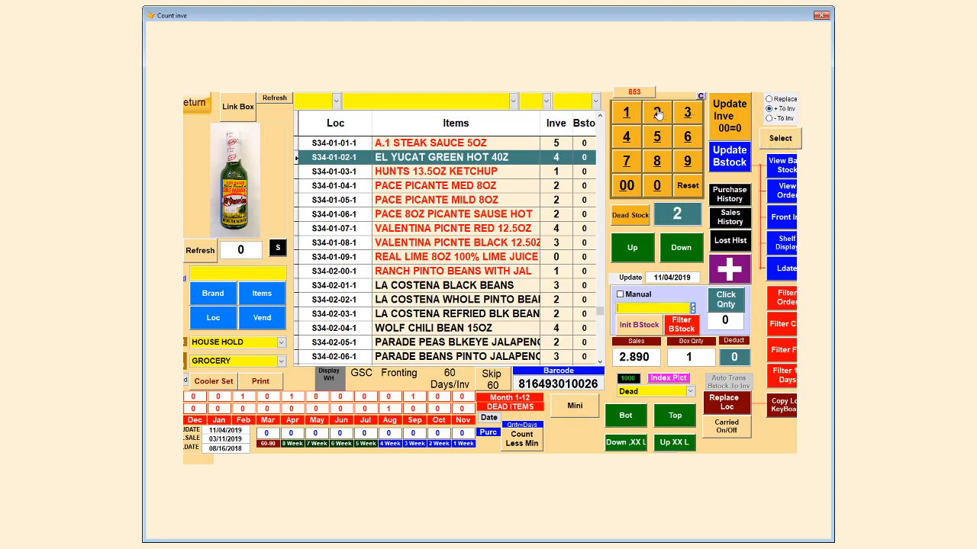
{"action": "left_click", "coordinate": [731, 119]}
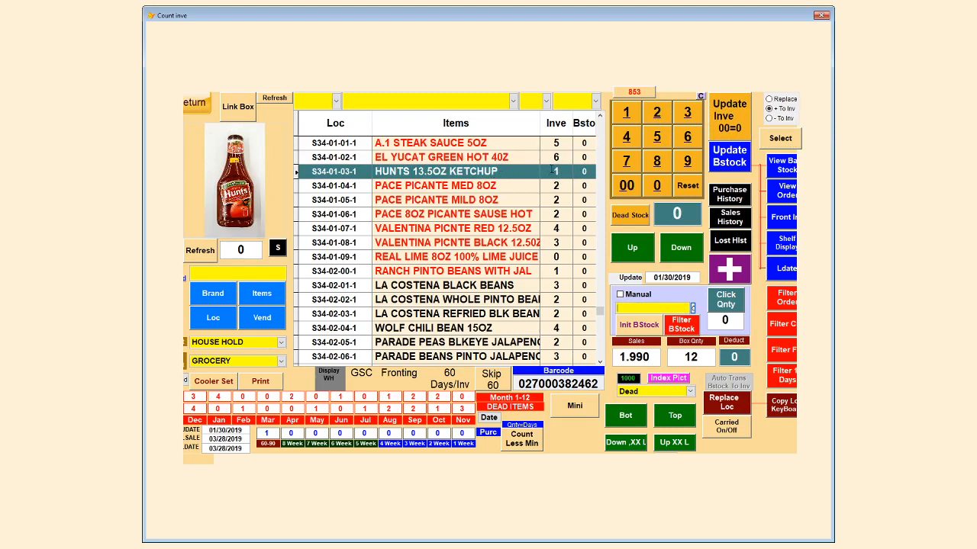
{"action": "left_click", "coordinate": [660, 138]}
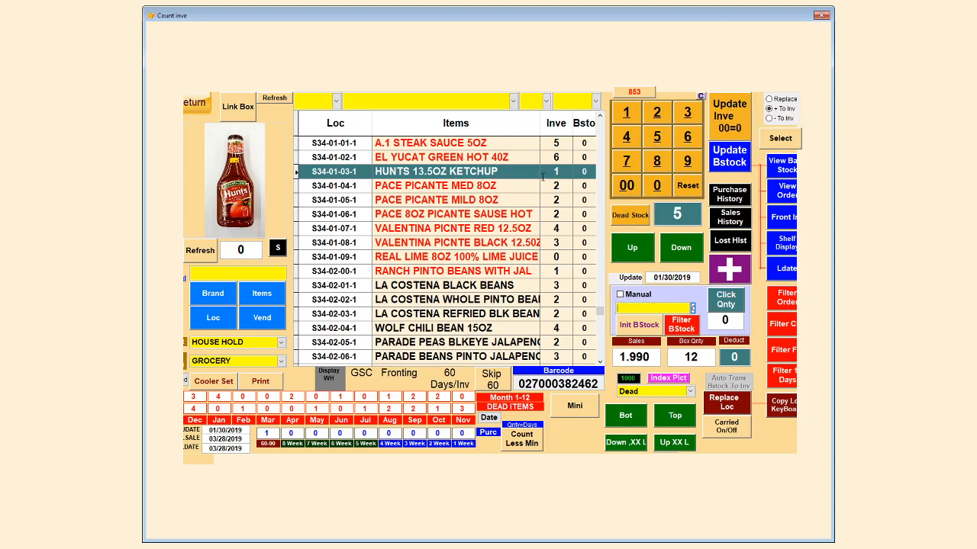
{"action": "left_click", "coordinate": [731, 121]}
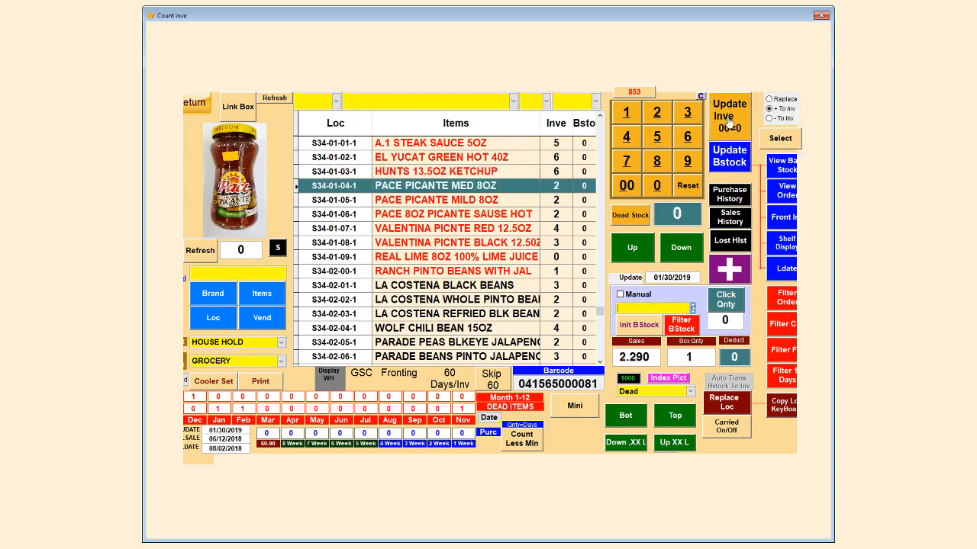
- Deduct 2 from the inventory of HUNTS 13.5OZ KETCHUP using the - To Inv mode
{"action": "left_click", "coordinate": [479, 170]}
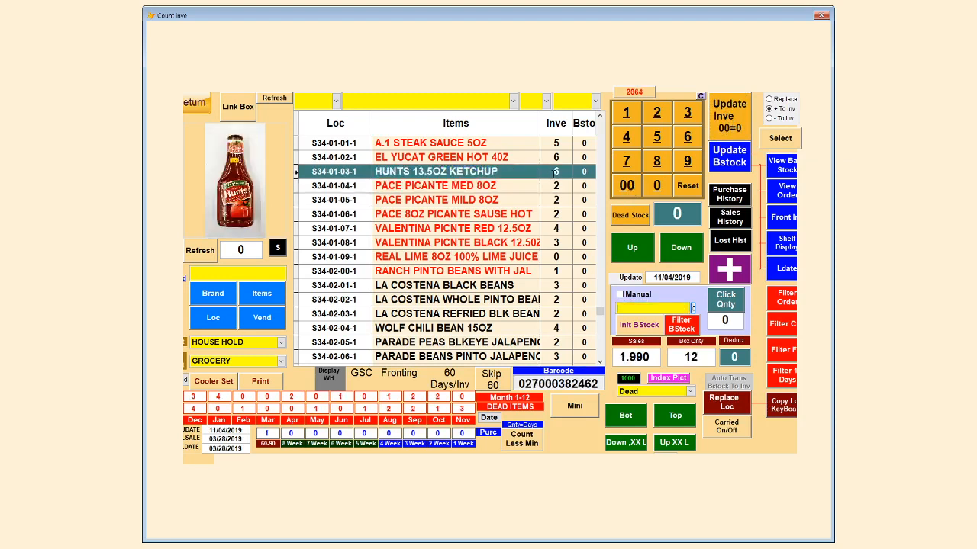
{"action": "left_click", "coordinate": [657, 113]}
{"action": "left_click", "coordinate": [780, 138]}
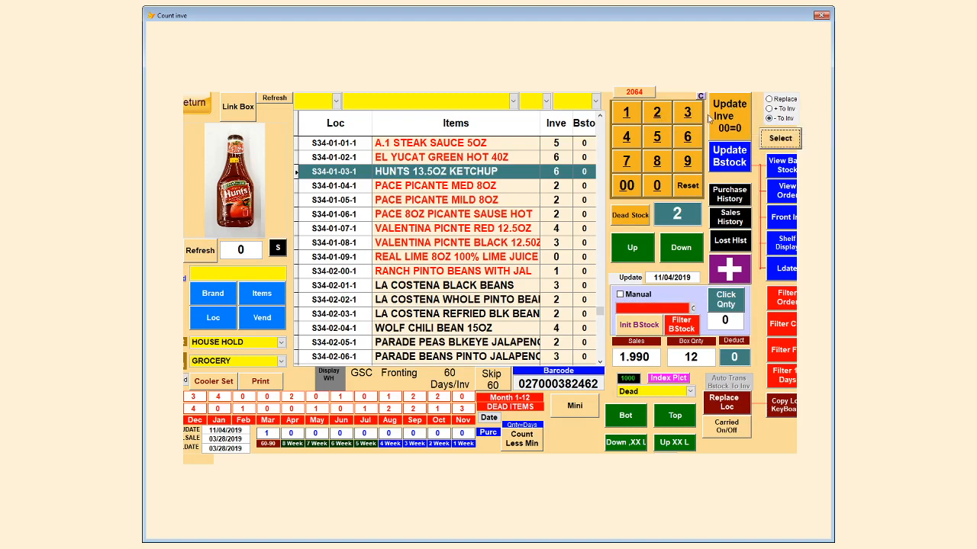
{"action": "left_click", "coordinate": [721, 116]}
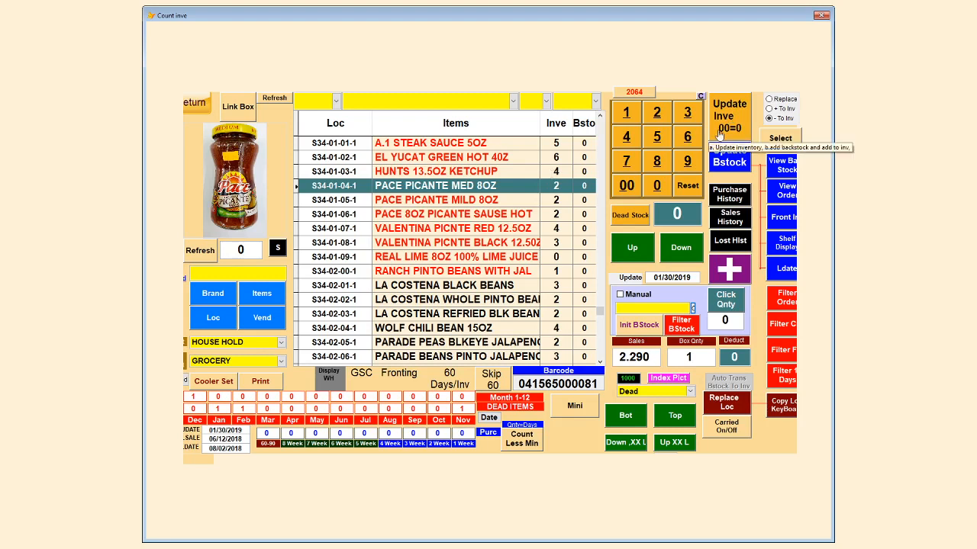
- Set the counting mode back to Replace and update the inventory of HUNTS 13.5OZ KETCHUP to 5
{"action": "left_click", "coordinate": [772, 141]}
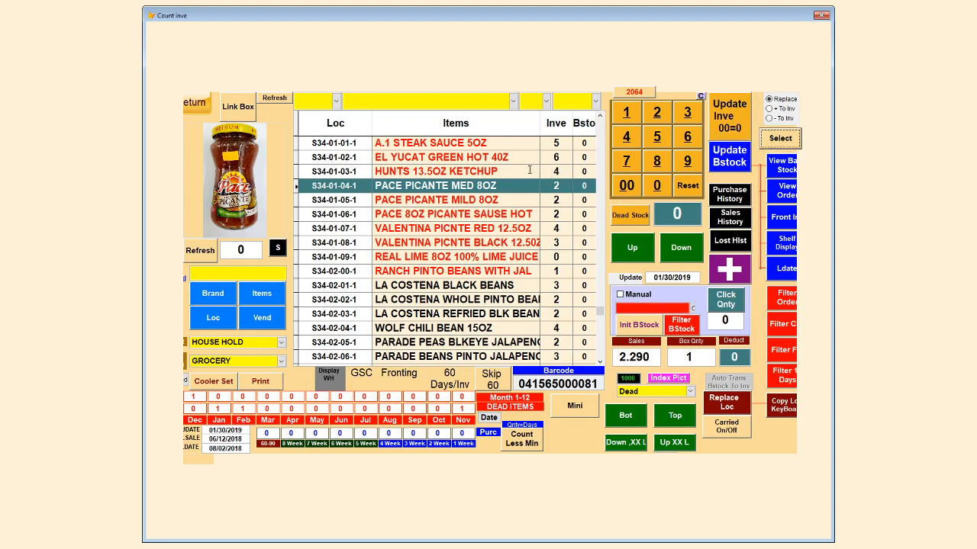
{"action": "left_click", "coordinate": [386, 170]}
{"action": "left_click", "coordinate": [657, 137]}
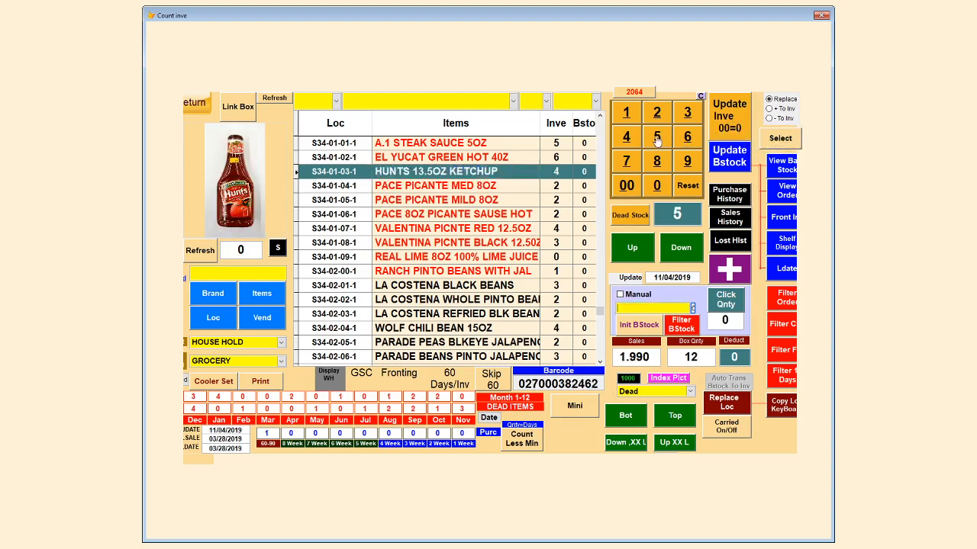
{"action": "left_click", "coordinate": [719, 131]}
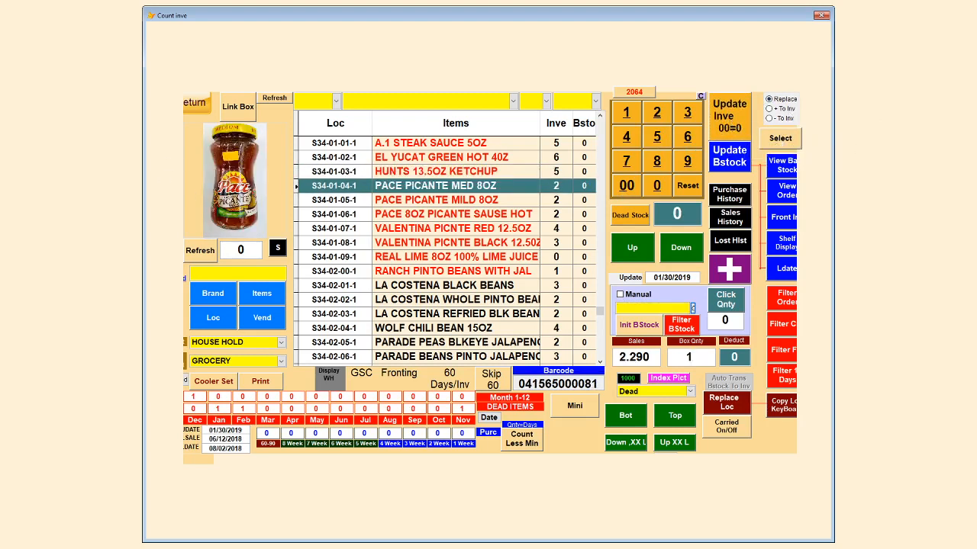
- Check the Count Merchandise training outline for the next topic, and list items by vendor without a search term
{"action": "left_click_drag", "start_coordinate": [0, 61], "coordinate": [366, 48]}
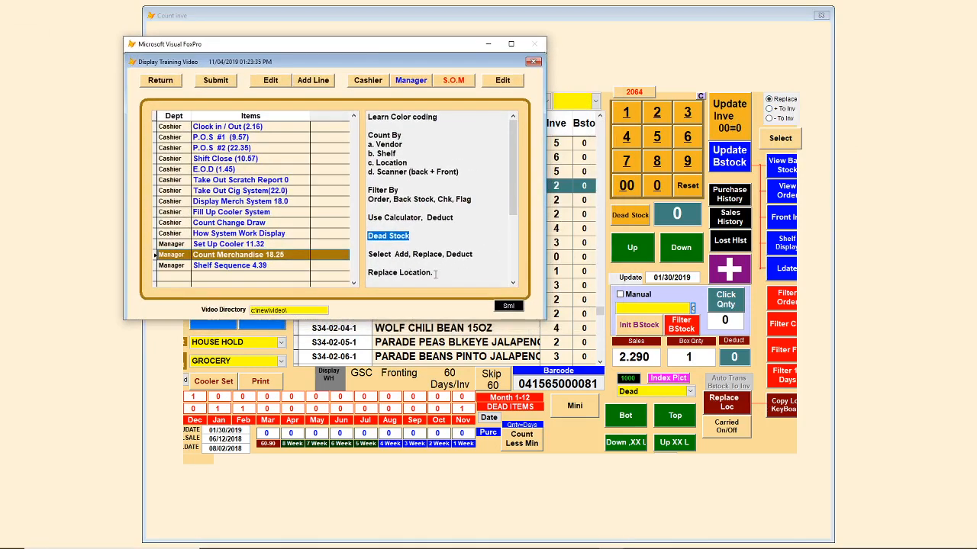
{"action": "left_click", "coordinate": [489, 44]}
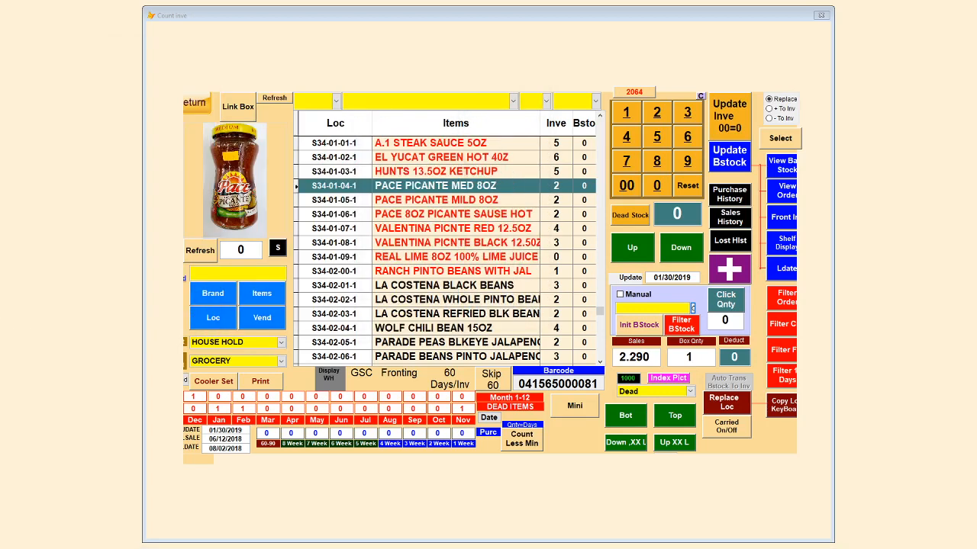
{"action": "left_click", "coordinate": [601, 124]}
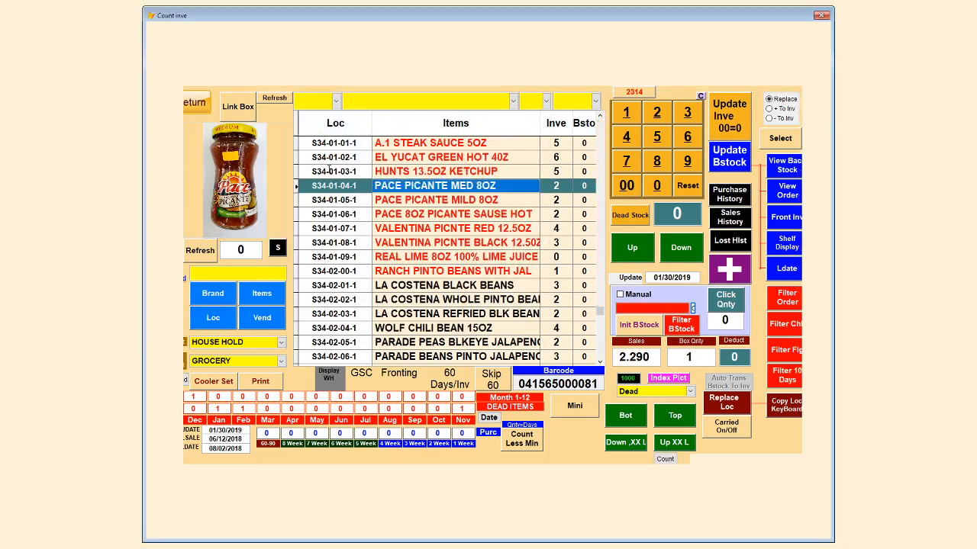
{"action": "left_click", "coordinate": [259, 319]}
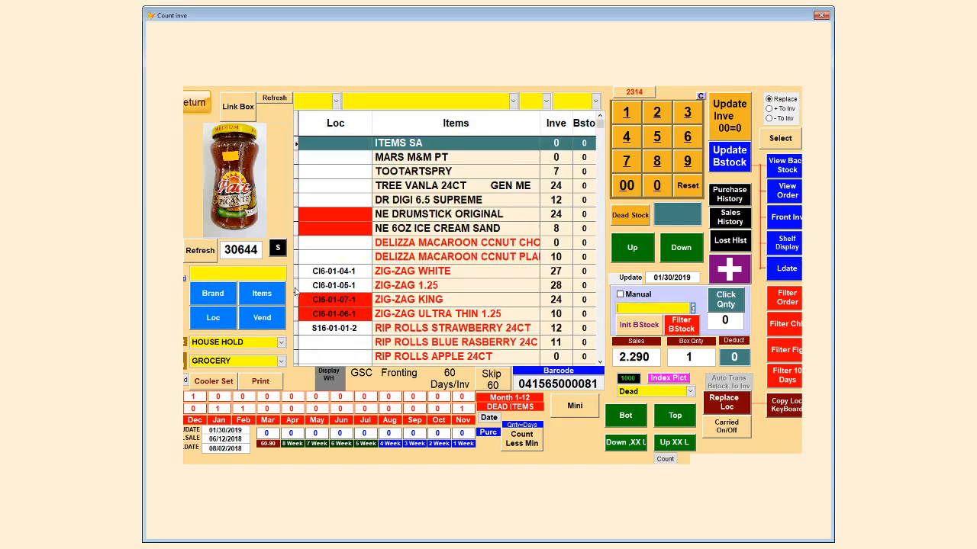
- List the items stored at location W01
{"action": "left_click", "coordinate": [243, 275]}
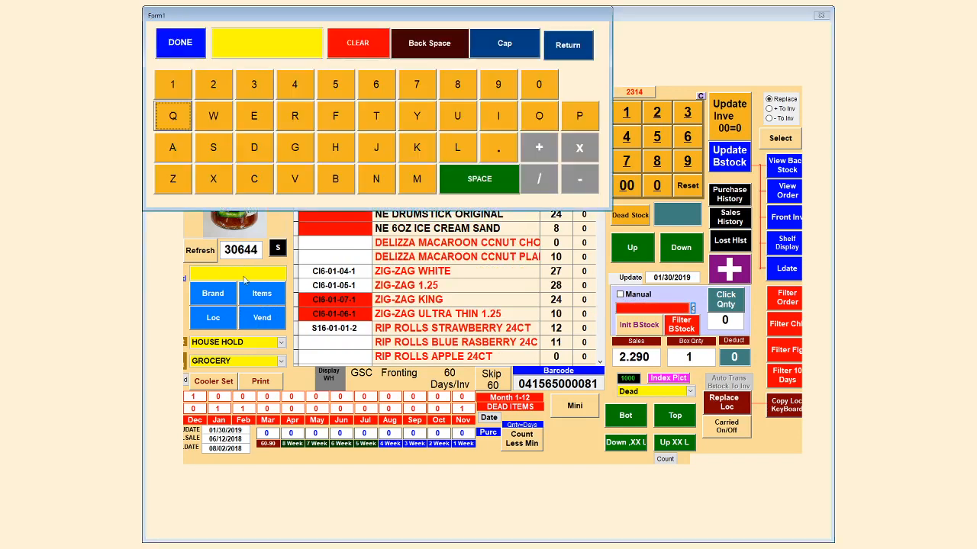
{"action": "left_click", "coordinate": [215, 118]}
{"action": "left_click", "coordinate": [538, 85]}
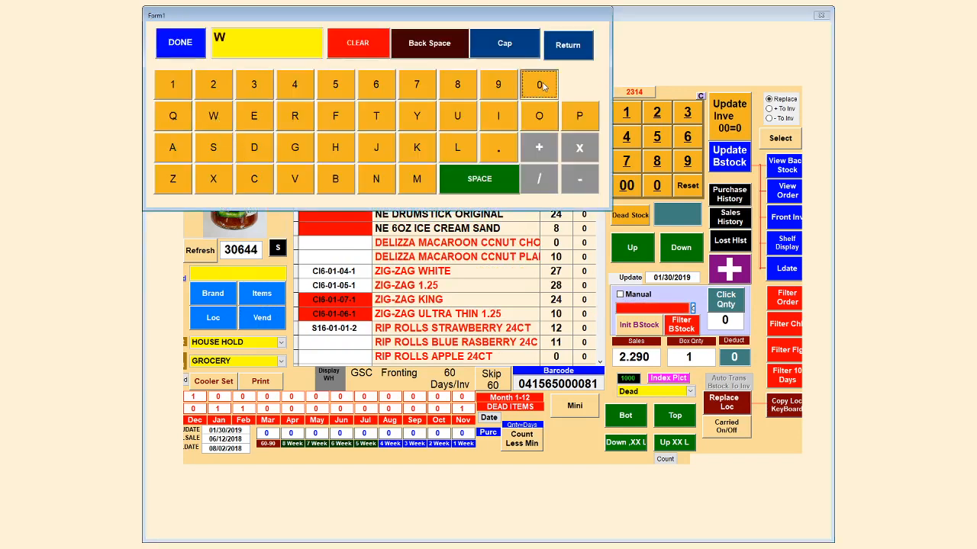
{"action": "left_click", "coordinate": [176, 85]}
{"action": "left_click", "coordinate": [181, 47]}
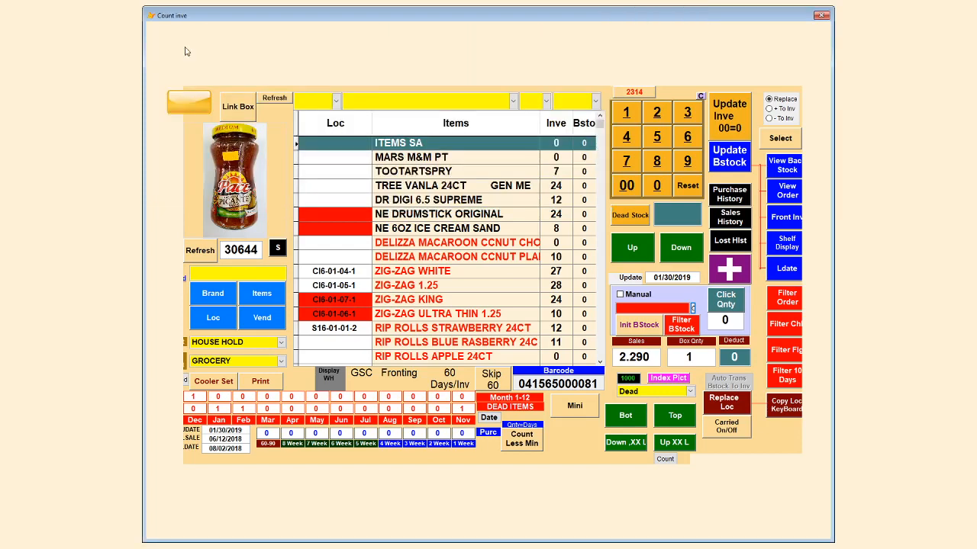
{"action": "left_click", "coordinate": [213, 320]}
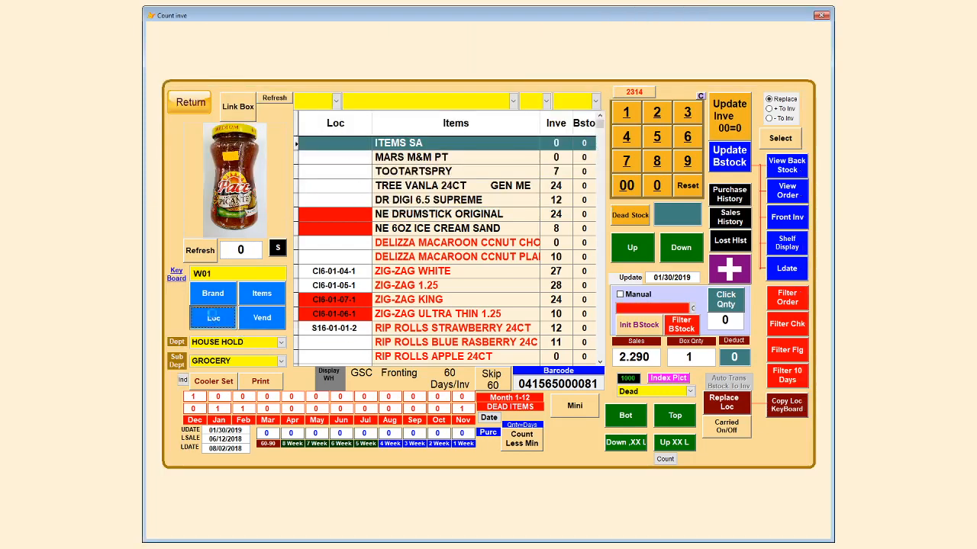
{"action": "left_click", "coordinate": [600, 117]}
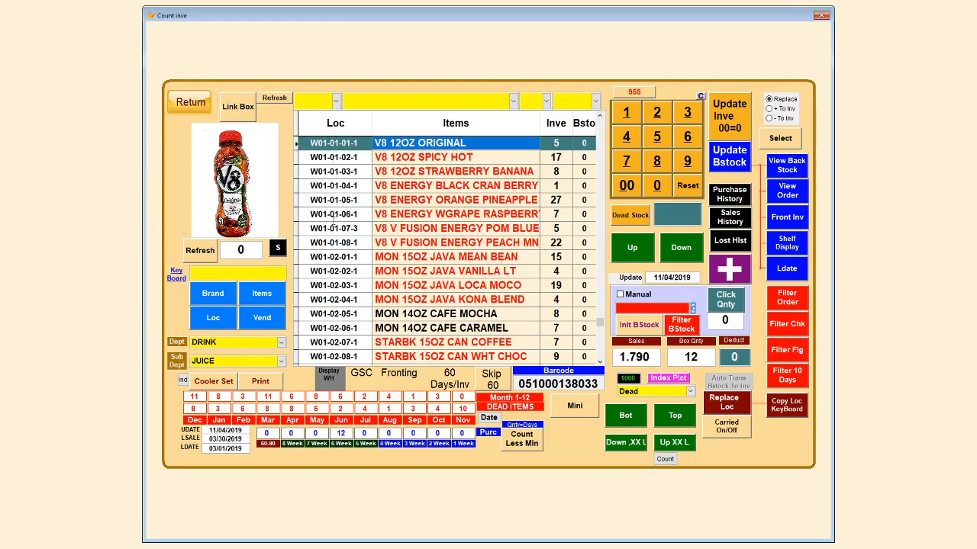
- List the items supplied by vendor PEP
{"action": "left_click", "coordinate": [226, 275]}
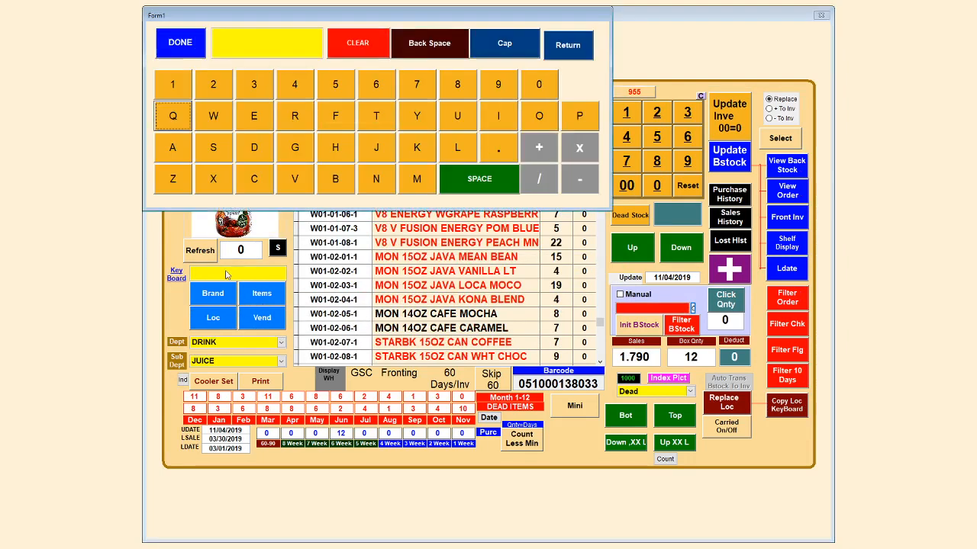
{"action": "left_click", "coordinate": [581, 114]}
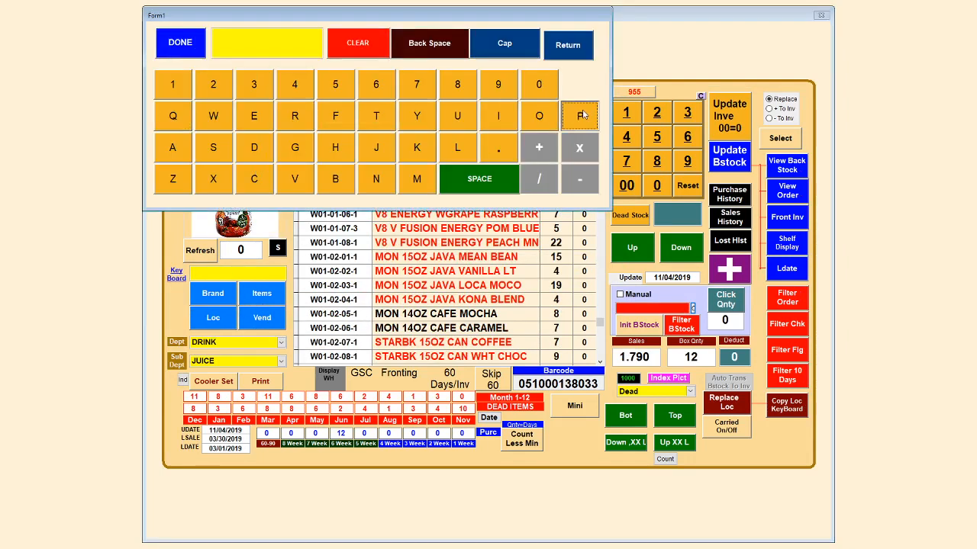
{"action": "left_click", "coordinate": [258, 118]}
{"action": "left_click", "coordinate": [580, 116]}
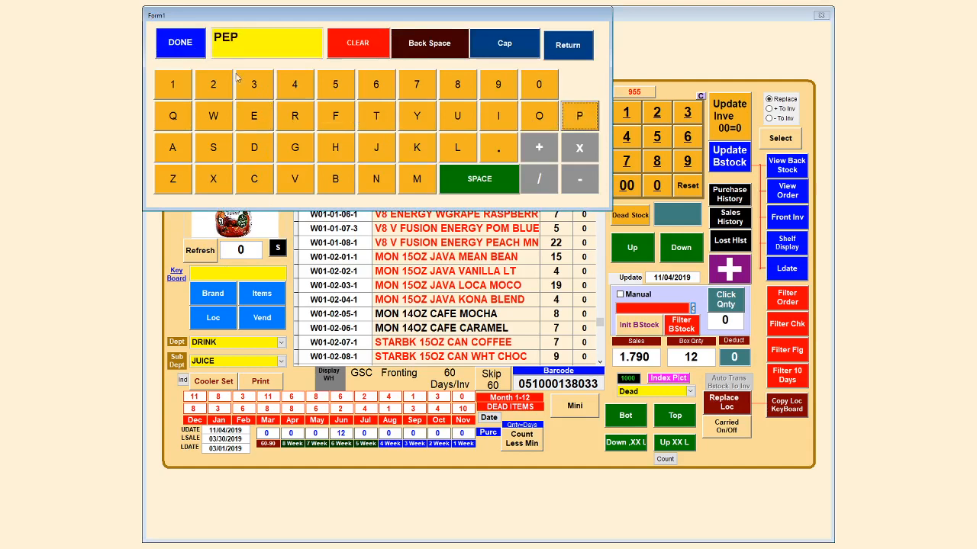
{"action": "left_click", "coordinate": [184, 44]}
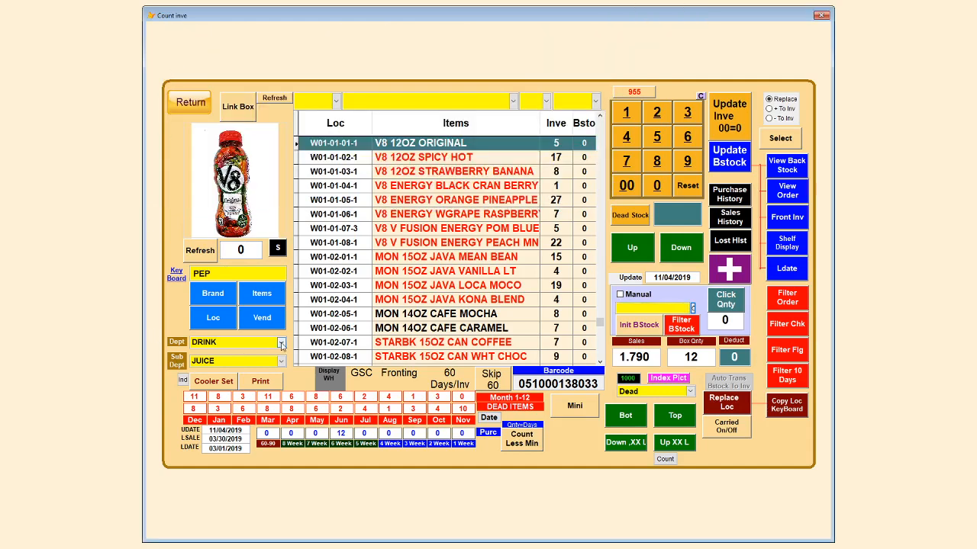
{"action": "left_click", "coordinate": [262, 319]}
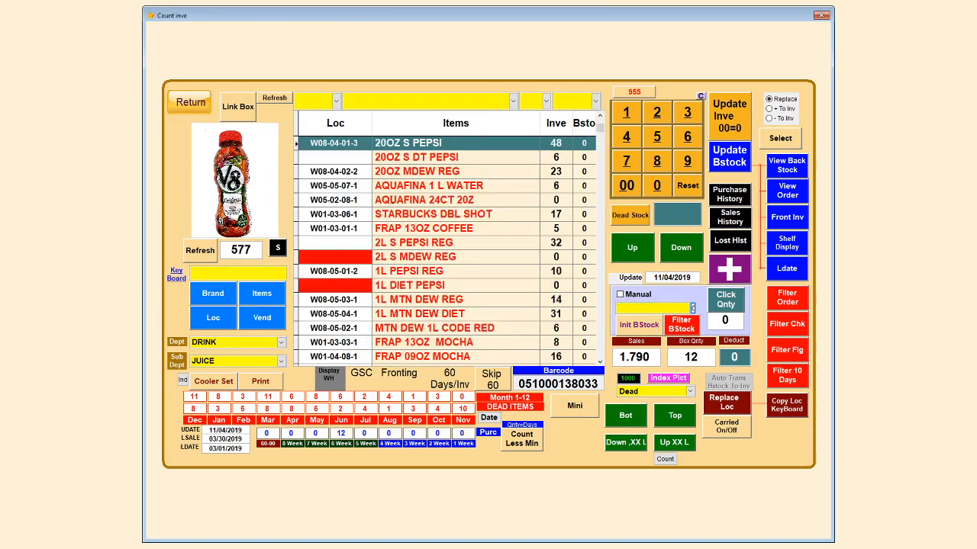
- Copy location W08-04-01-3 from 20OZ S PEPSI and assign it as the location of 20OZ S DT PEPSI
{"action": "left_click", "coordinate": [342, 157]}
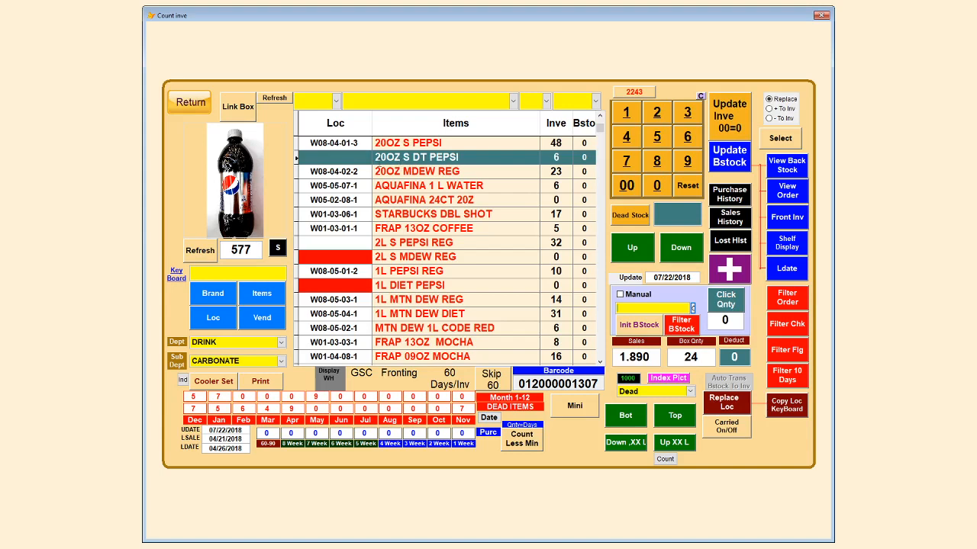
{"action": "left_click", "coordinate": [391, 143]}
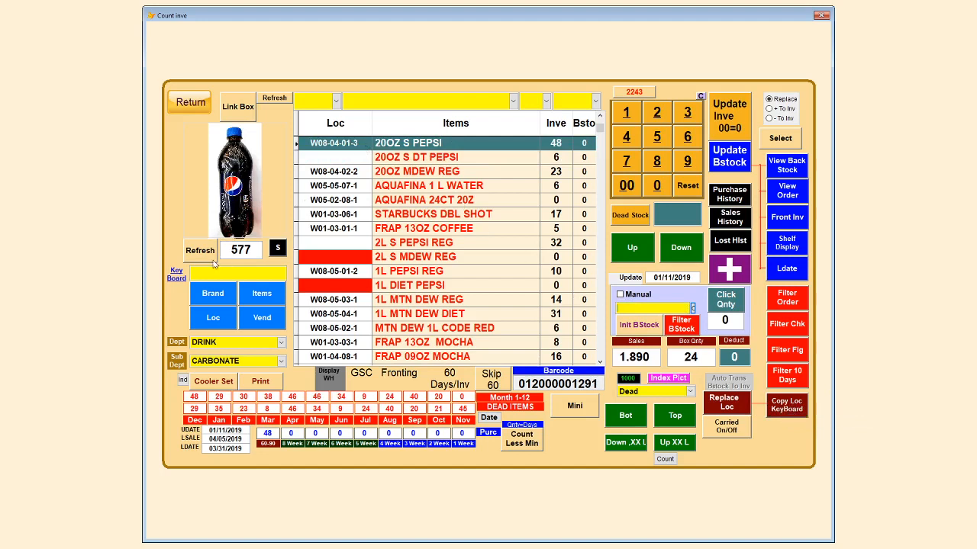
{"action": "left_click", "coordinate": [796, 416]}
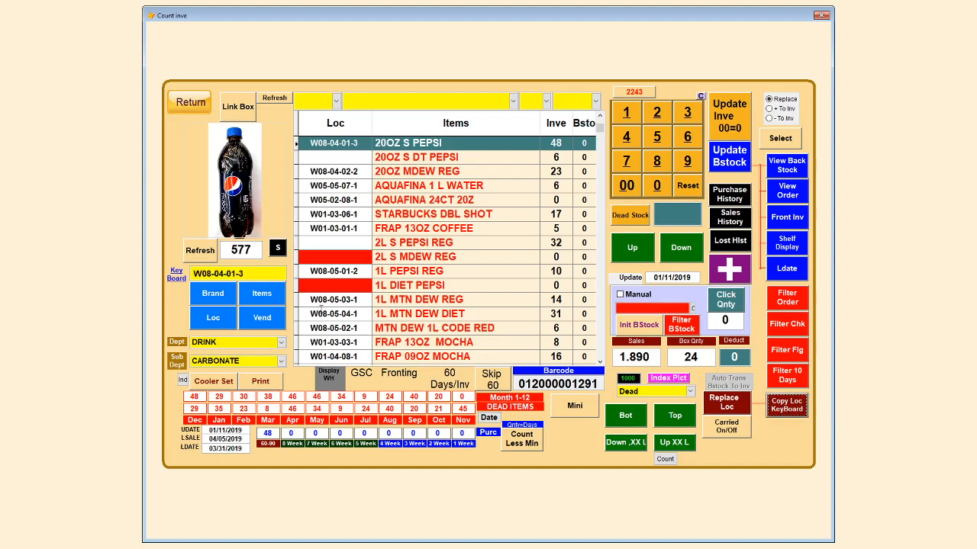
{"action": "left_click", "coordinate": [361, 157]}
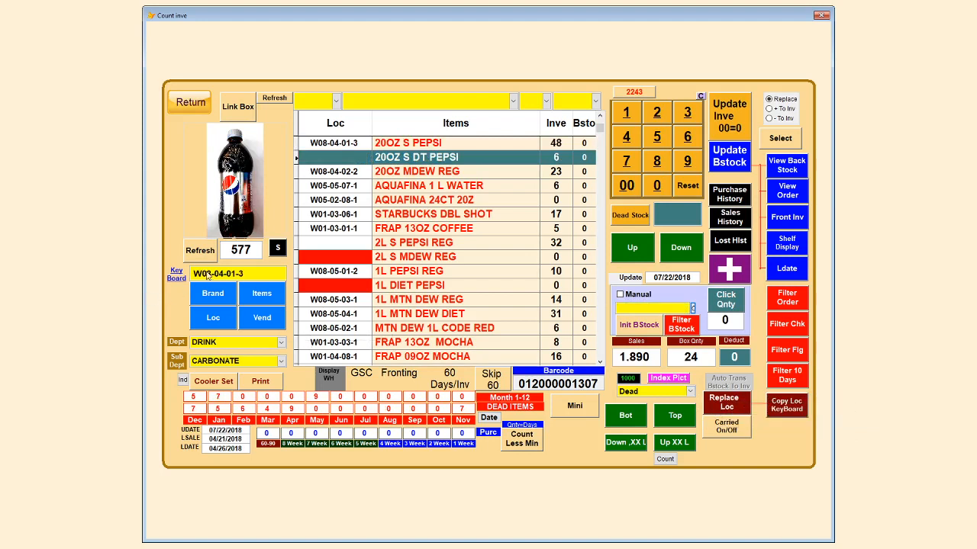
{"action": "left_click", "coordinate": [725, 403]}
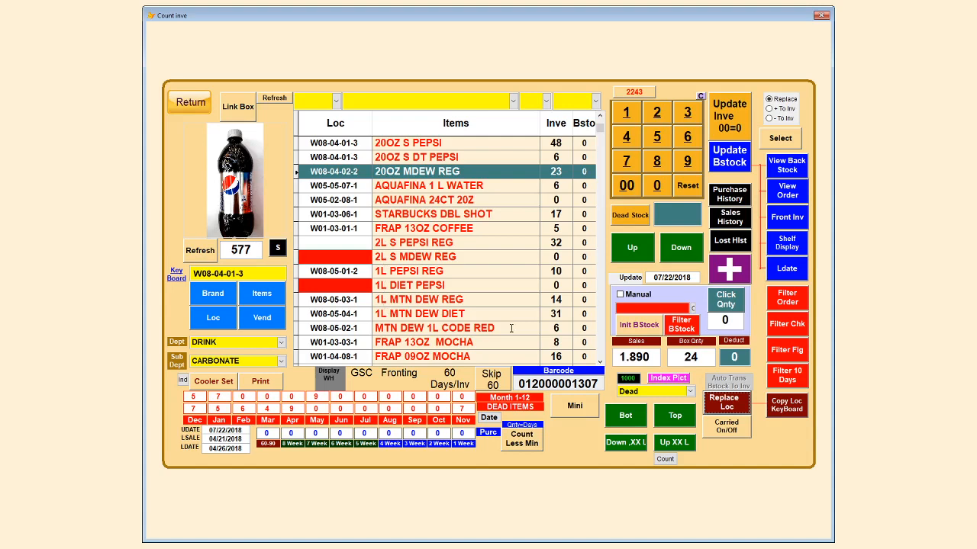
- Copy location W07-07-03-2 from LIPTON 20OZ CITRUS DIET and assign it as the location of 20OZ S MAN SOL APPLE
{"action": "scroll", "coordinate": [587, 356], "scroll_direction": "down", "scroll_amount": 5}
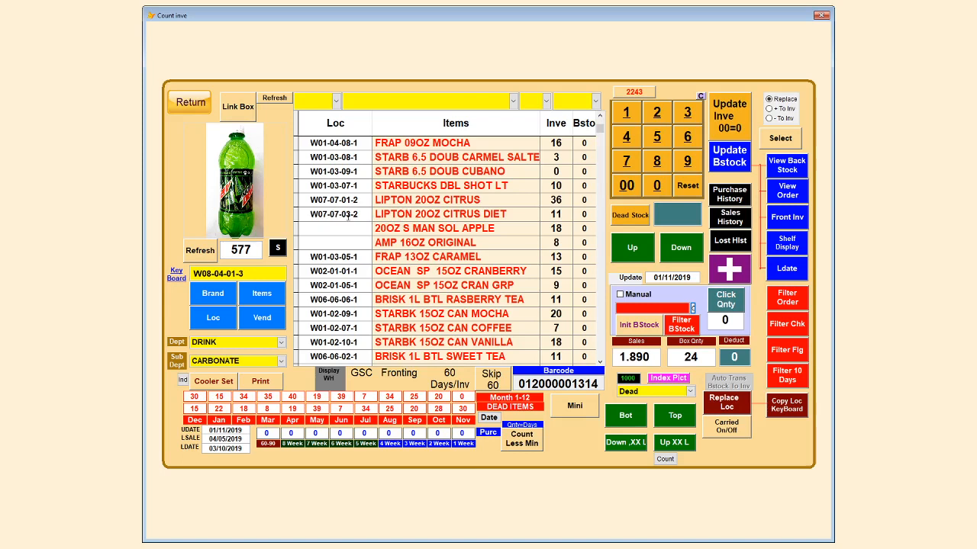
{"action": "left_click", "coordinate": [386, 215]}
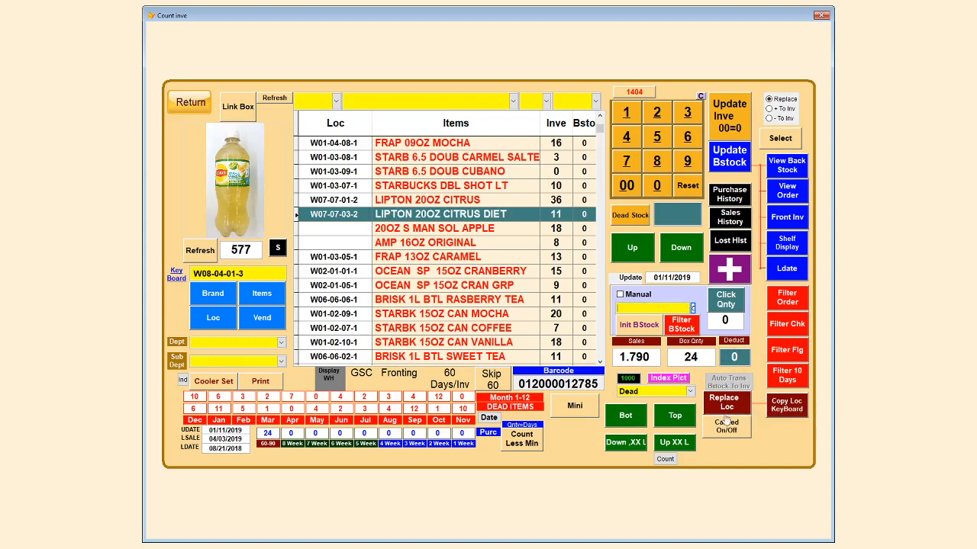
{"action": "left_click", "coordinate": [784, 410]}
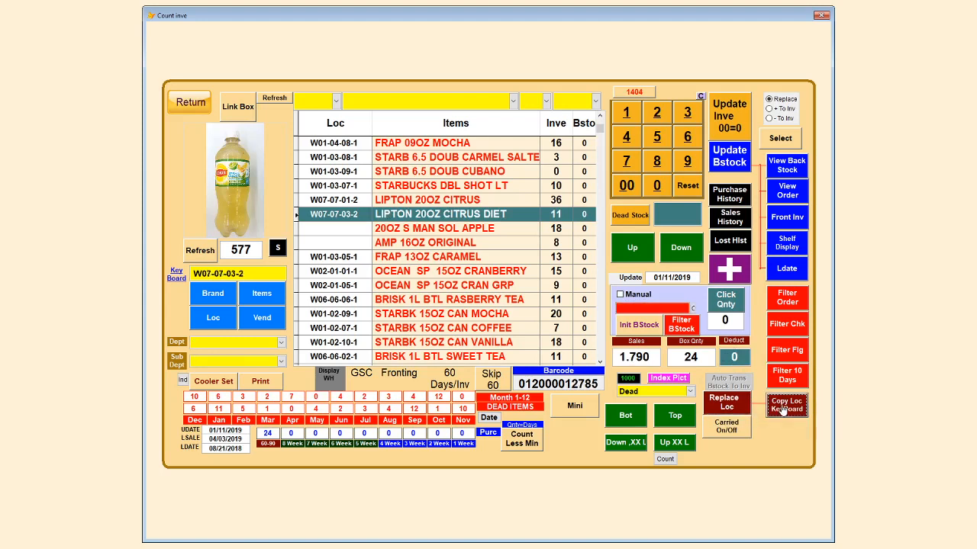
{"action": "left_click", "coordinate": [386, 229]}
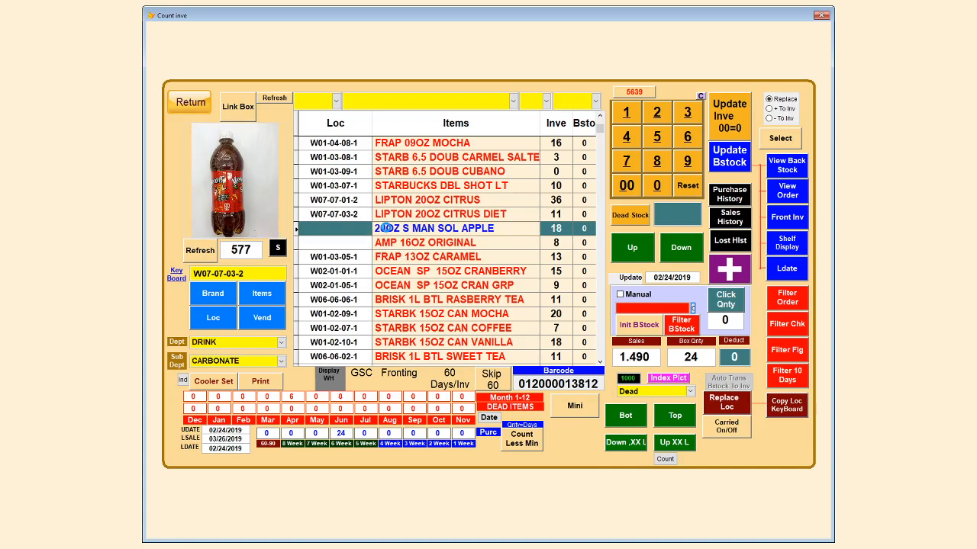
{"action": "left_click", "coordinate": [720, 407]}
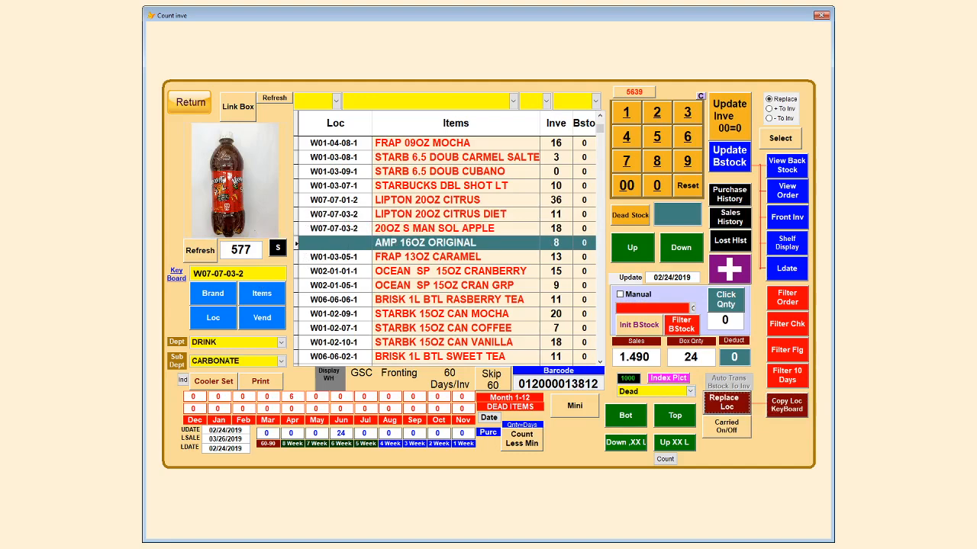
- Check the Count Merchandise training outline for remaining topics, and move its window back out of view
{"action": "left_click_drag", "start_coordinate": [284, 106], "coordinate": [223, 33]}
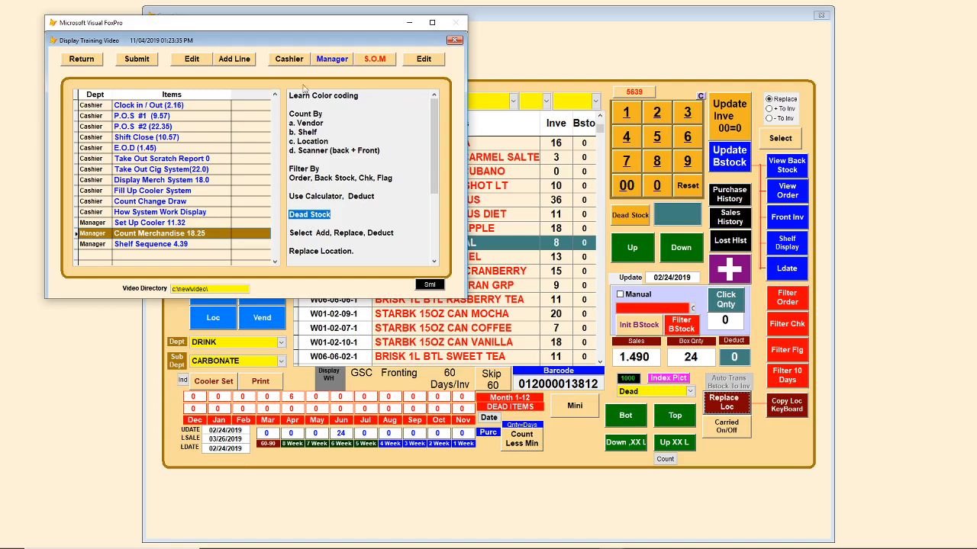
{"action": "left_click_drag", "start_coordinate": [346, 29], "coordinate": [0, 31]}
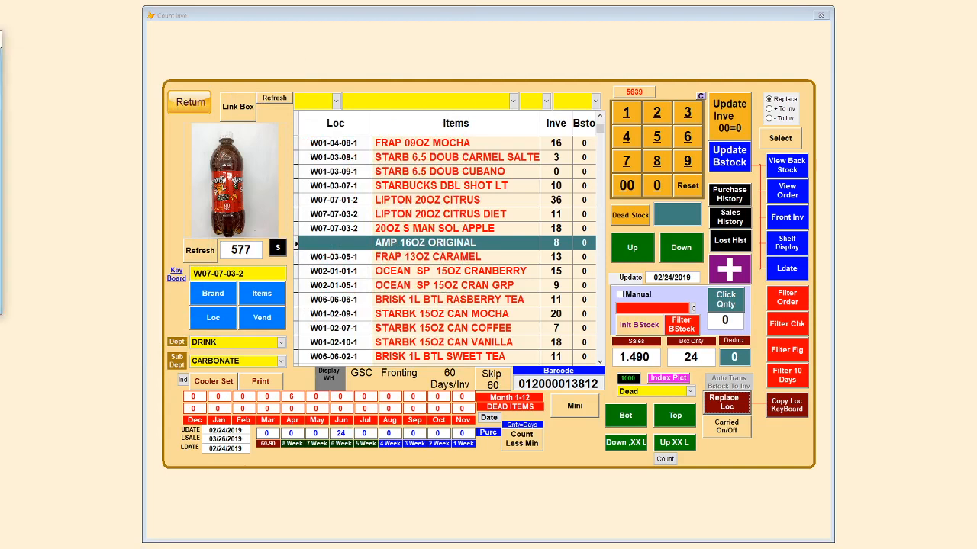
{"action": "left_click_drag", "start_coordinate": [0, 30], "coordinate": [0, 31]}
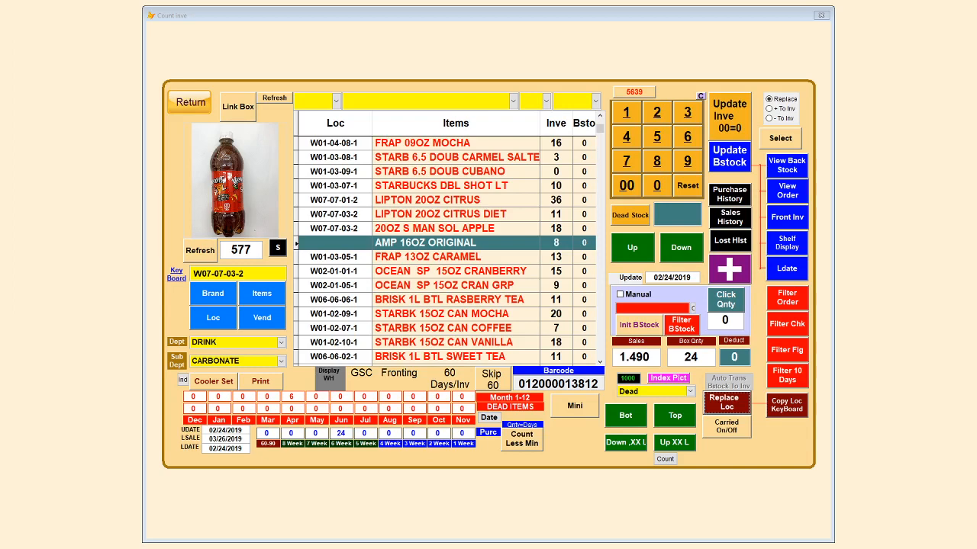